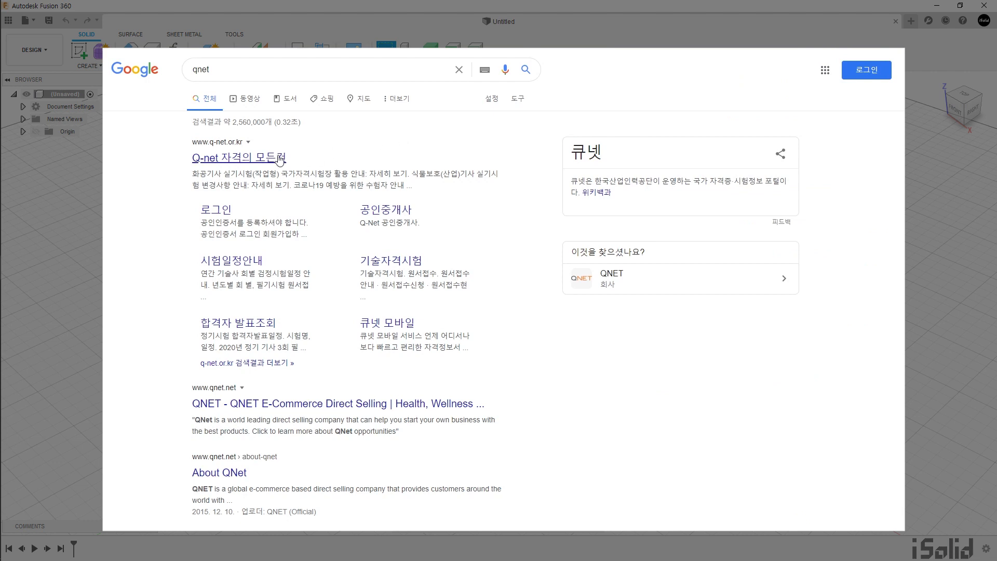
Step: Open the Q-Net website and go to the public exam questions (공개문제) in its resource room (자료실)
{"action": "left_click", "coordinate": [269, 158]}
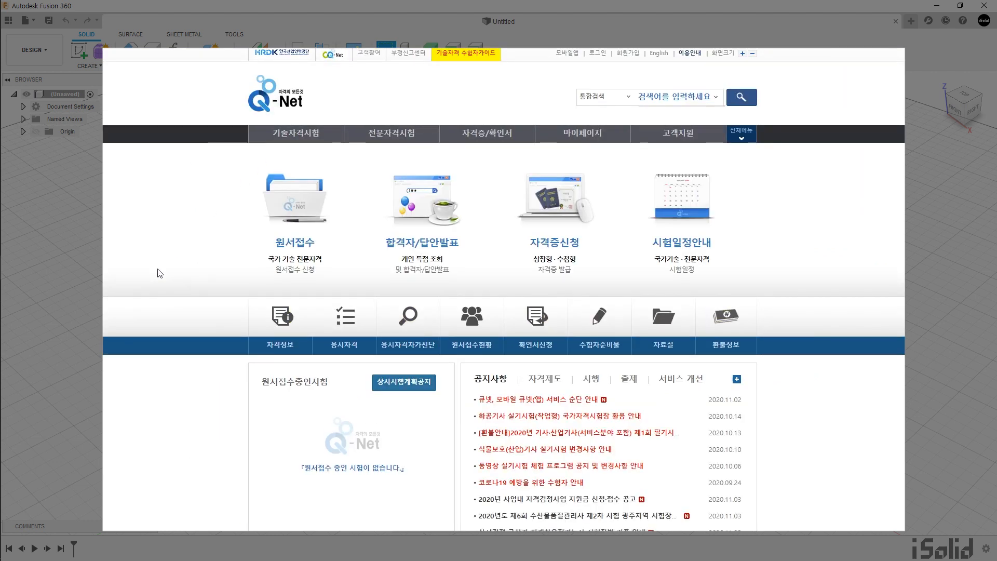
{"action": "left_click", "coordinate": [663, 349]}
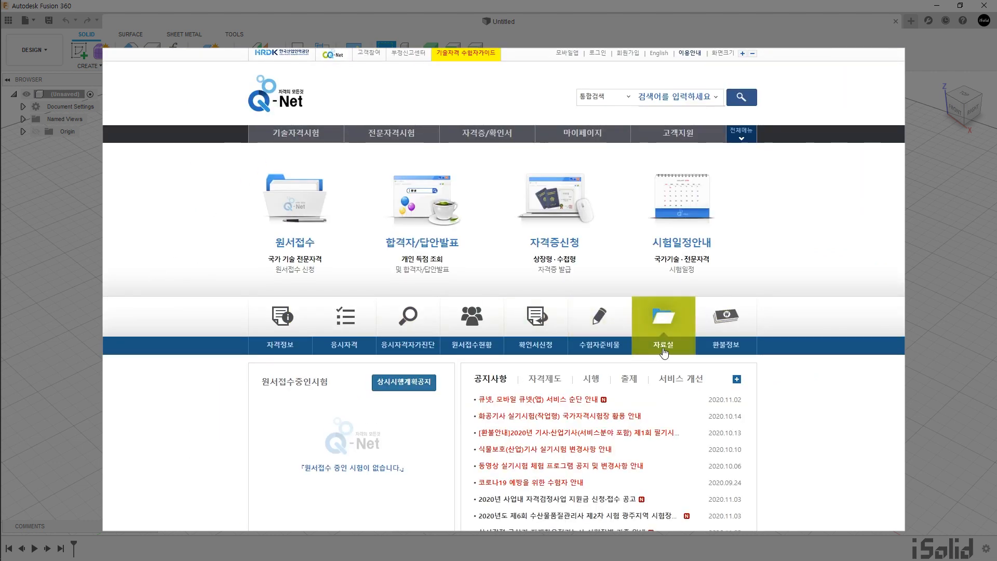
{"action": "left_click", "coordinate": [608, 224]}
Step: Search the public exam questions for "3D" and open the 3D프린터운용기능사 entry
{"action": "left_click", "coordinate": [676, 248]}
{"action": "type", "text": "3D"}
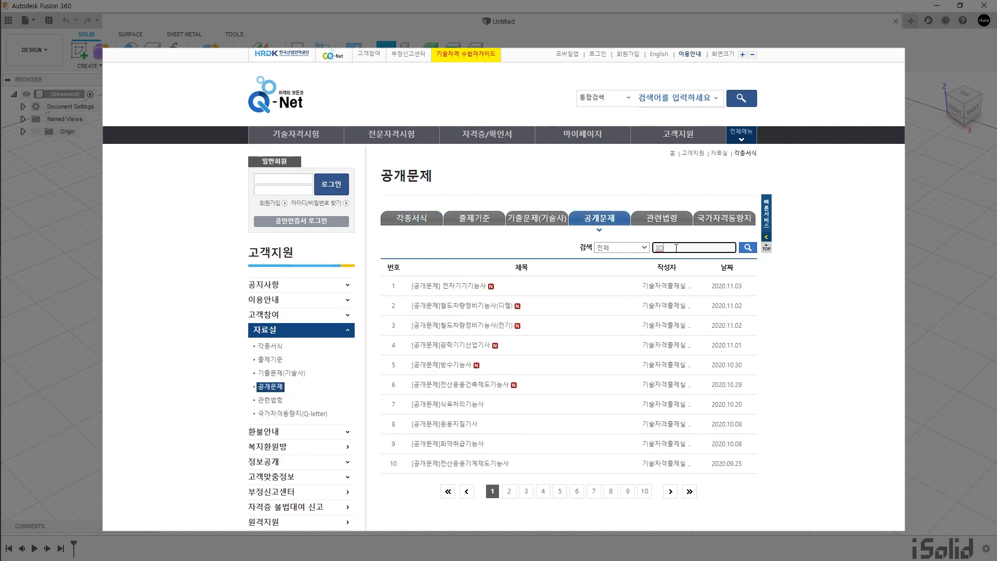
{"action": "left_click", "coordinate": [747, 248]}
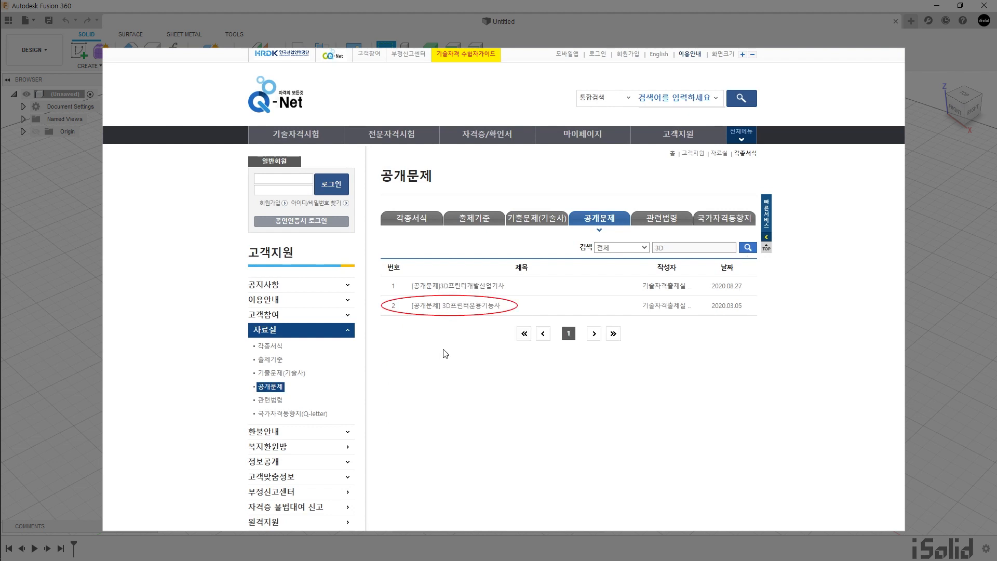
{"action": "left_click", "coordinate": [483, 306]}
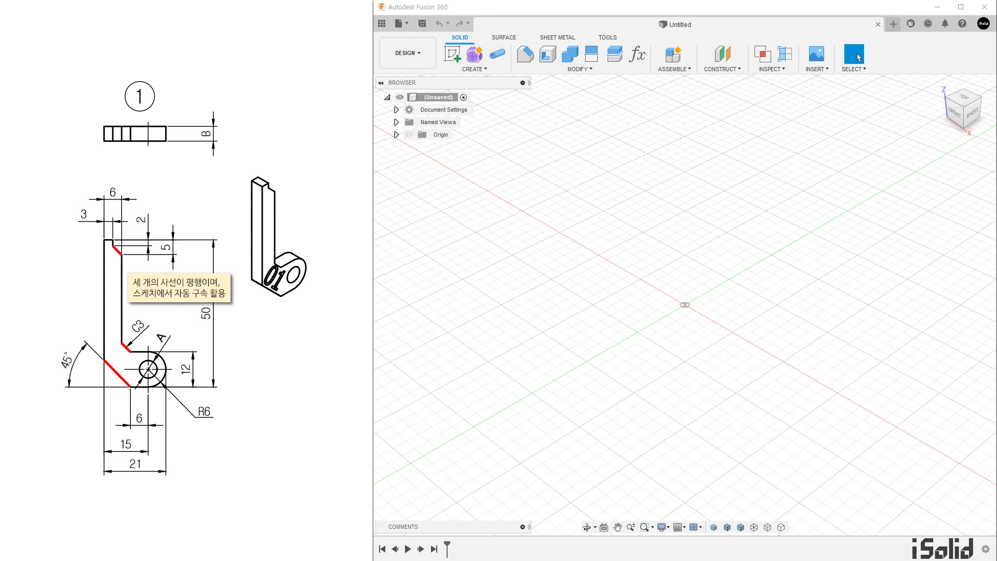
Step: In Fusion 360, sketch on the right plane a 15 mm line from the origin, a 180° tangent arc and a parallel line back above the origin
{"action": "left_click", "coordinate": [452, 56]}
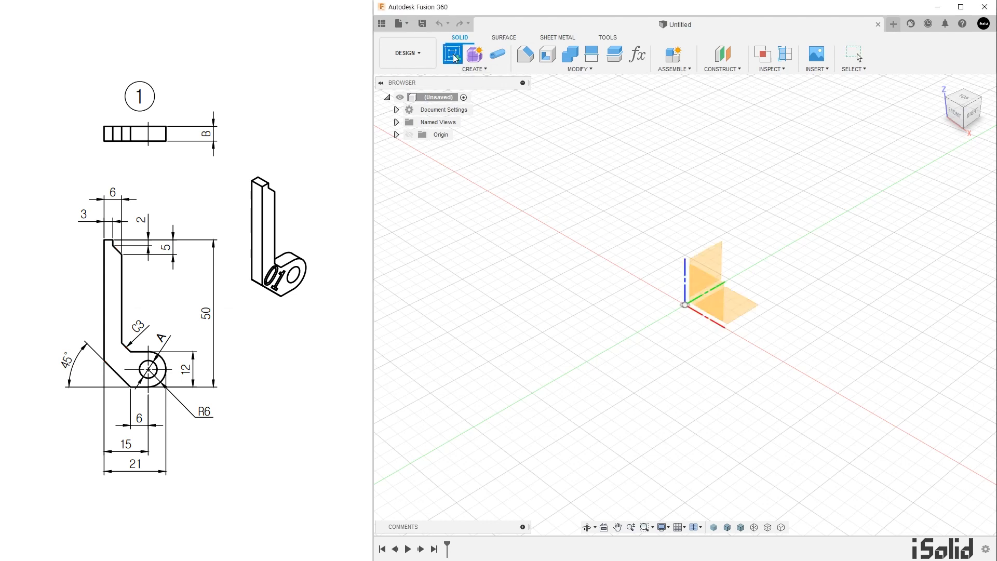
{"action": "left_click", "coordinate": [711, 258]}
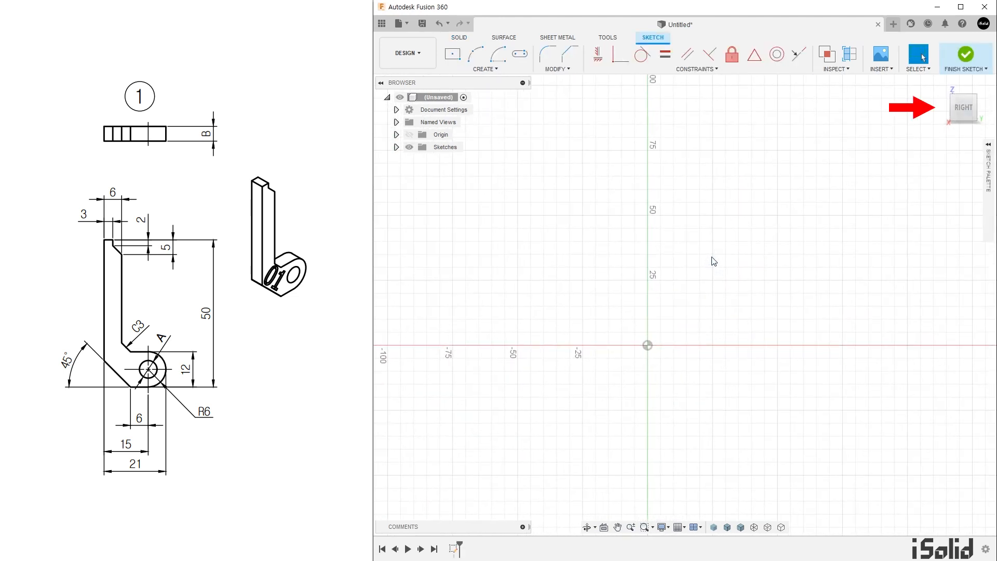
{"action": "key", "text": "l"}
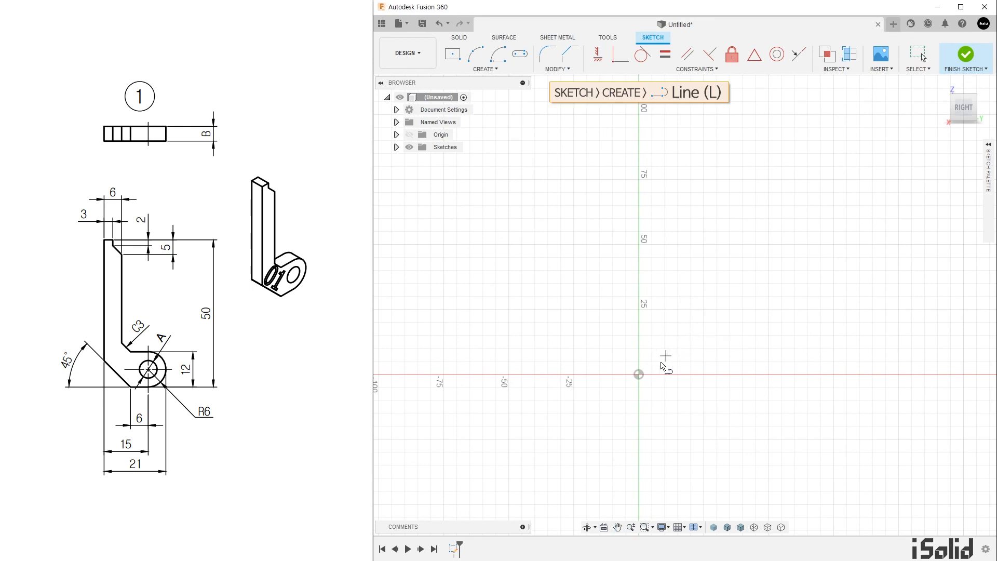
{"action": "left_click", "coordinate": [640, 375]}
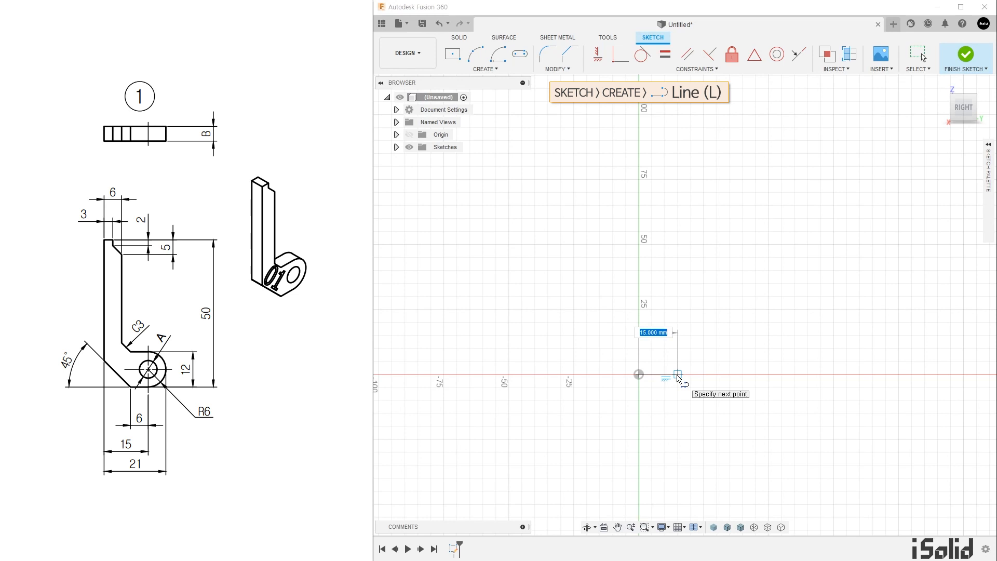
{"action": "left_click_drag", "start_coordinate": [677, 377], "coordinate": [680, 313]}
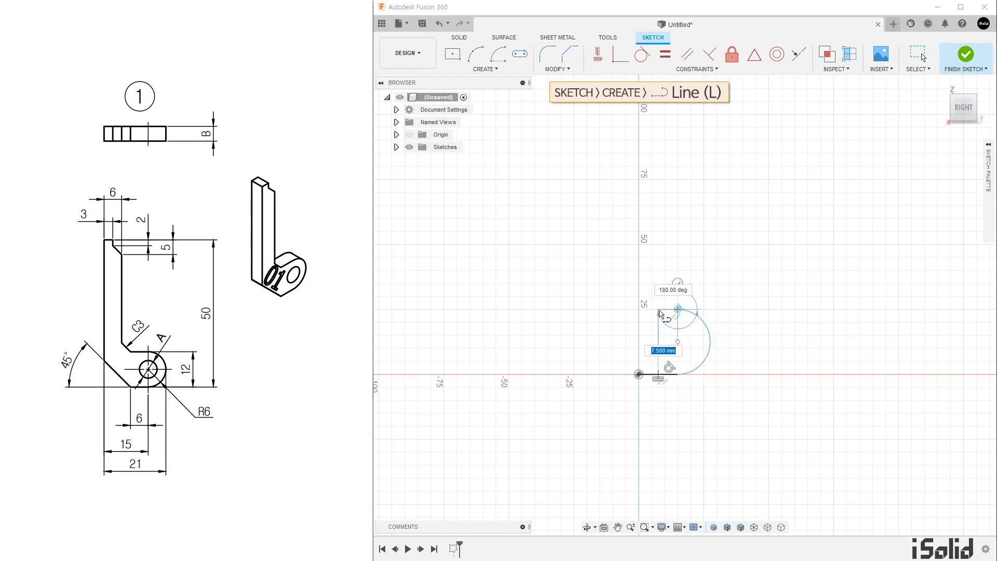
{"action": "left_click", "coordinate": [640, 309]}
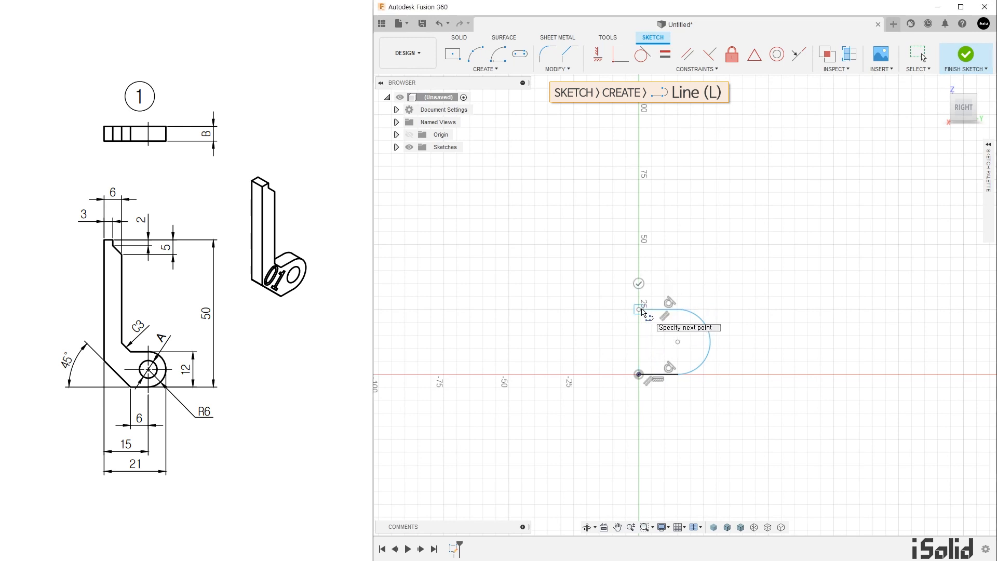
Step: Continue the outline with a 45° corner, a tall arm with a stepped, angled tip and an outer edge about 85 mm long, closing it at the origin
{"action": "left_click", "coordinate": [612, 284]}
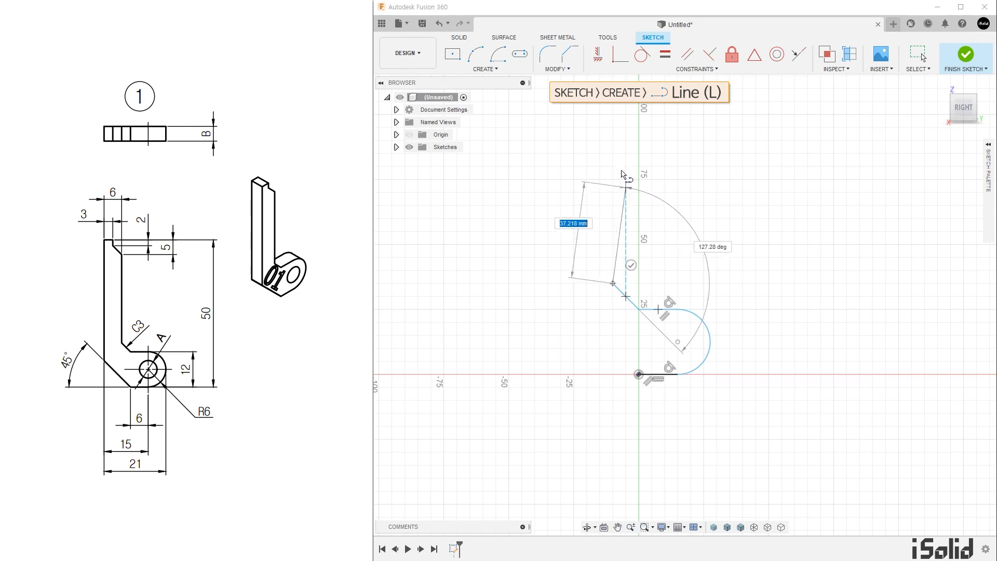
{"action": "left_click", "coordinate": [610, 133]}
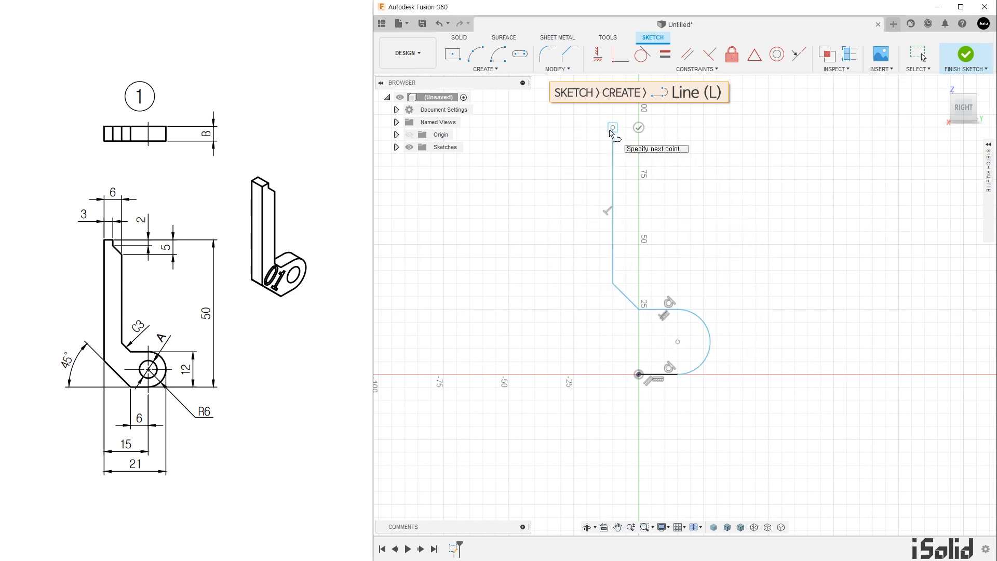
{"action": "middle_click_drag", "start_coordinate": [610, 133], "coordinate": [617, 169]}
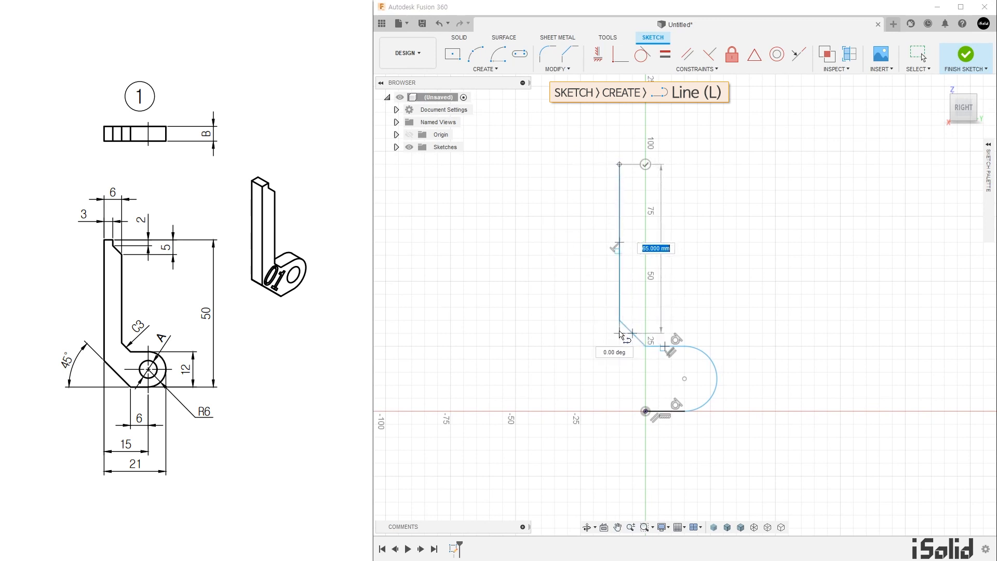
{"action": "left_click", "coordinate": [606, 153]}
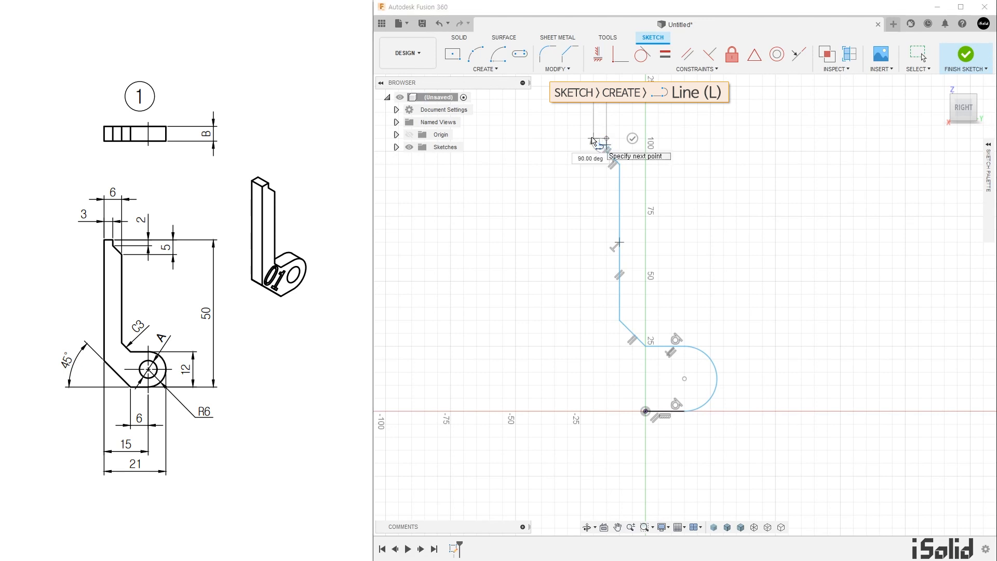
{"action": "left_click", "coordinate": [593, 139]}
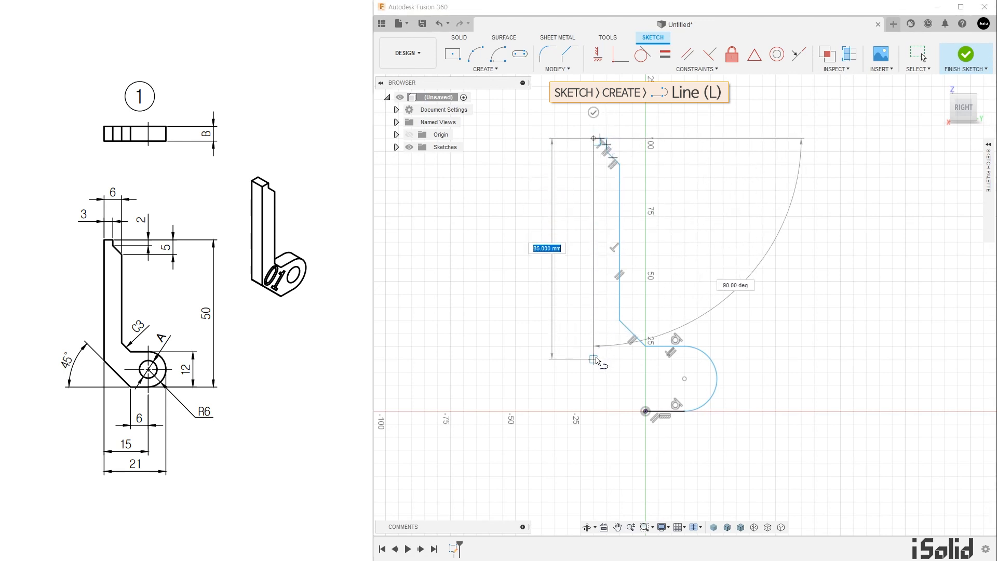
{"action": "left_click", "coordinate": [594, 359]}
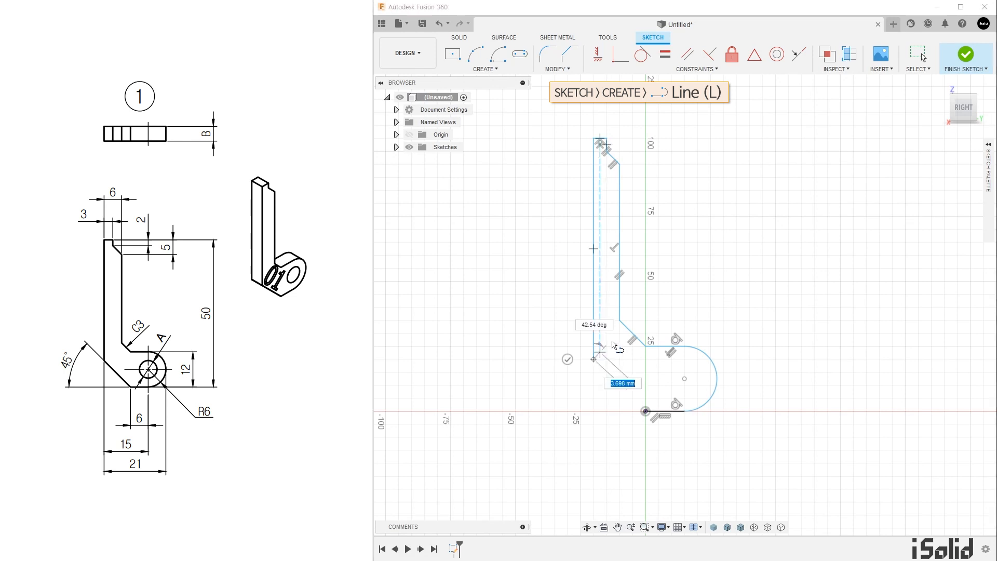
{"action": "left_click", "coordinate": [645, 413]}
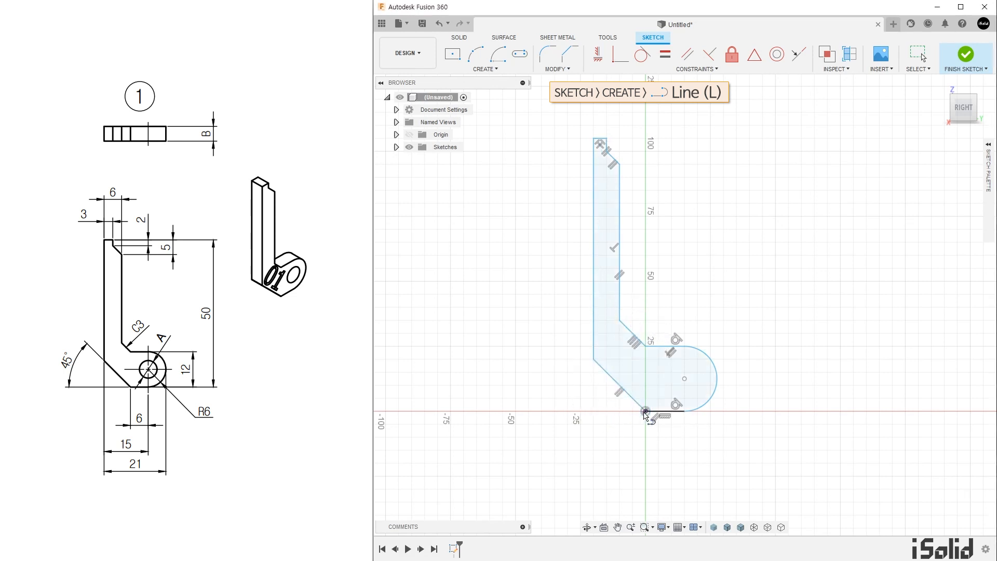
{"action": "key", "text": "Escape"}
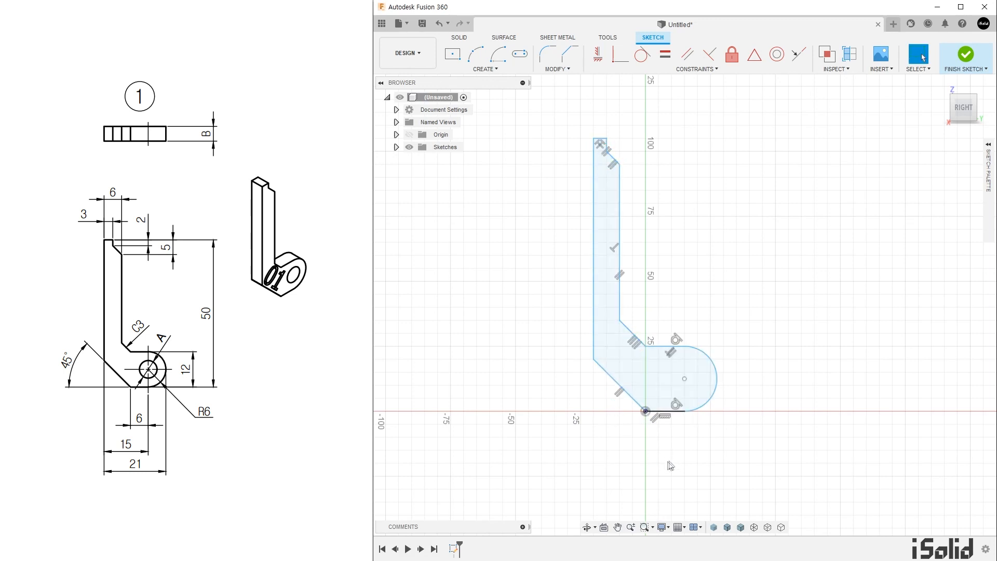
Step: Draw a circle about 13 mm in diameter centred on the rounded end's arc centre
{"action": "key", "text": "c"}
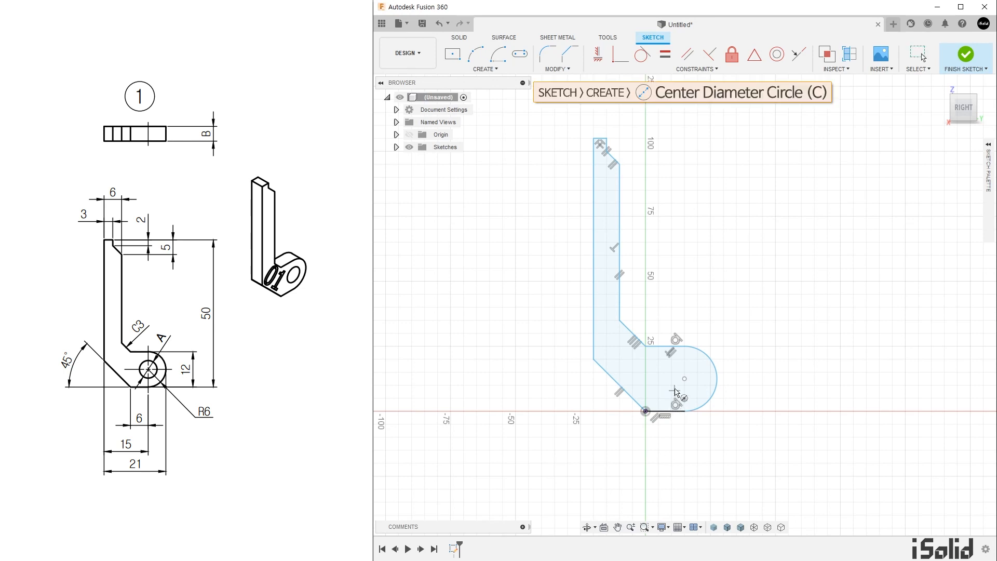
{"action": "left_click", "coordinate": [684, 379]}
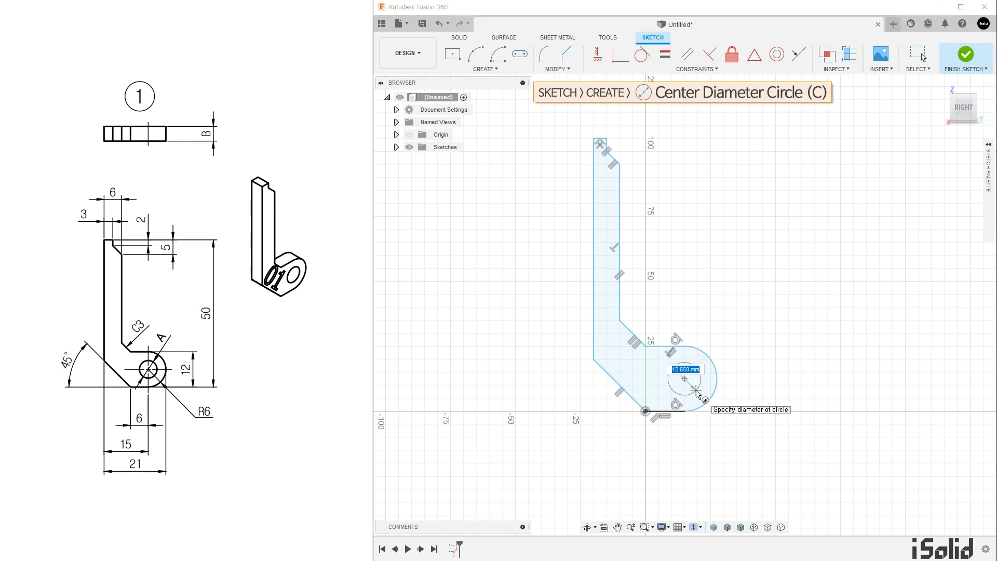
{"action": "left_click", "coordinate": [696, 392]}
{"action": "key", "text": "Escape"}
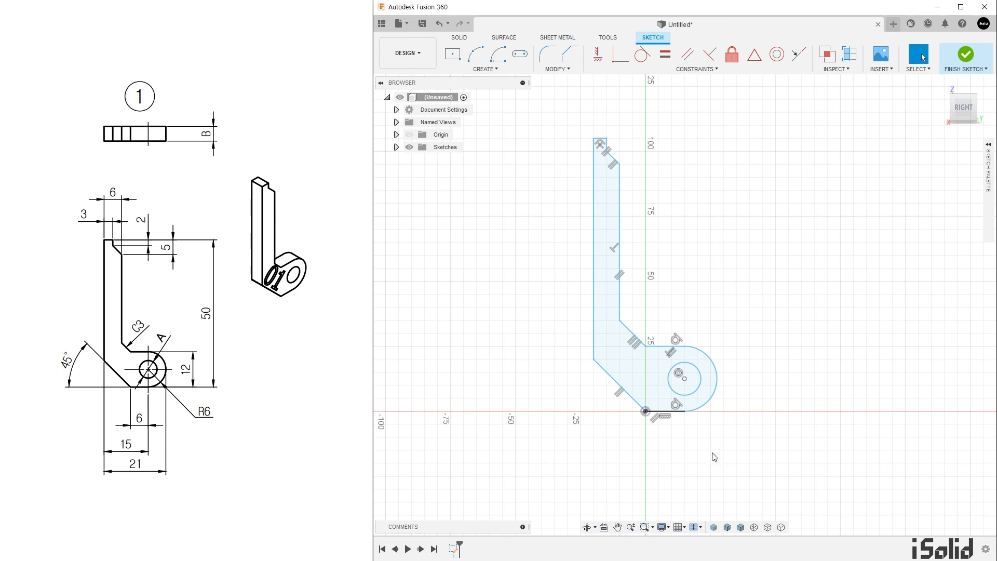
Step: Dimension the rounded end's arc with a radius of 6 mm
{"action": "key", "text": "d"}
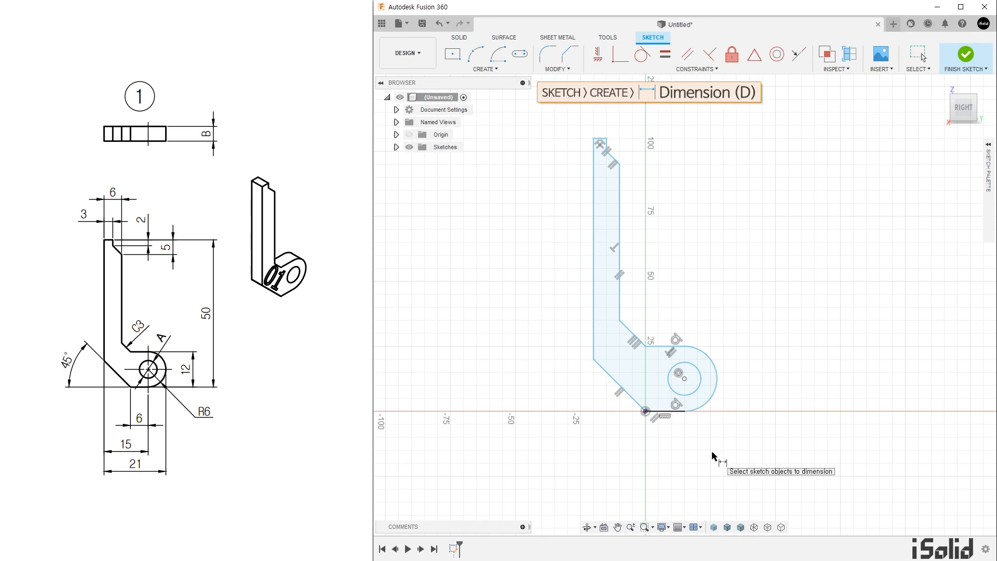
{"action": "left_click", "coordinate": [711, 401]}
{"action": "left_click", "coordinate": [728, 420]}
{"action": "type", "text": "6"}
{"action": "key", "text": "Return"}
Step: Dimension the horizontal base line from the origin to the arc as 6 mm
{"action": "scroll", "coordinate": [668, 410], "scroll_direction": "up", "scroll_amount": 1}
{"action": "scroll", "coordinate": [668, 410], "scroll_direction": "up", "scroll_amount": 3}
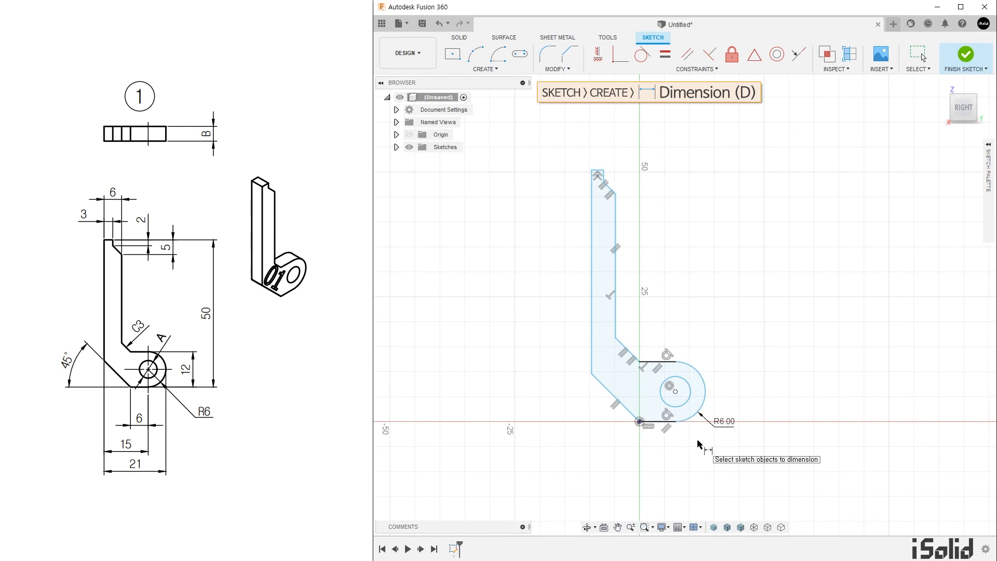
{"action": "left_click", "coordinate": [661, 422]}
{"action": "left_click", "coordinate": [661, 450]}
{"action": "type", "text": "6"}
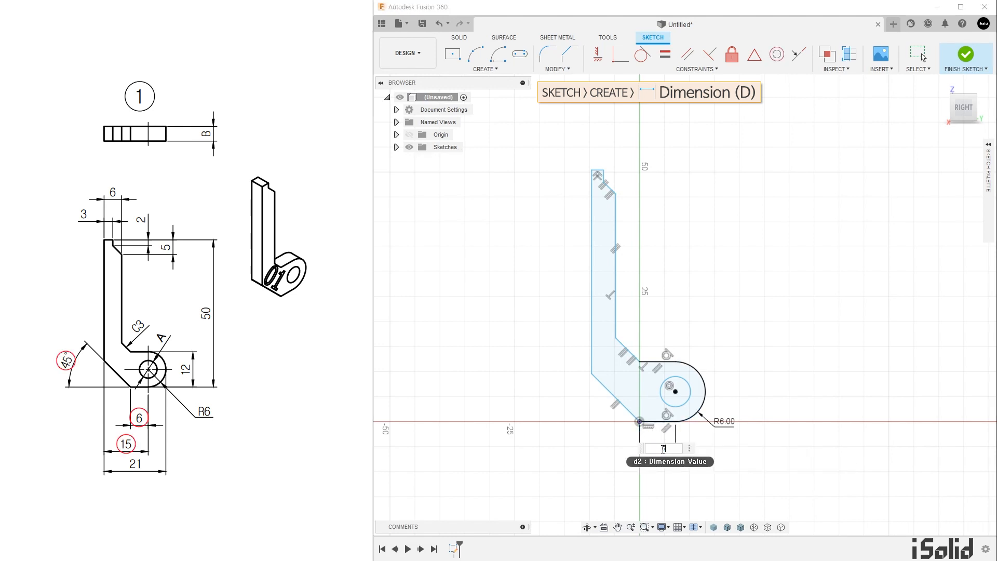
{"action": "key", "text": "Return"}
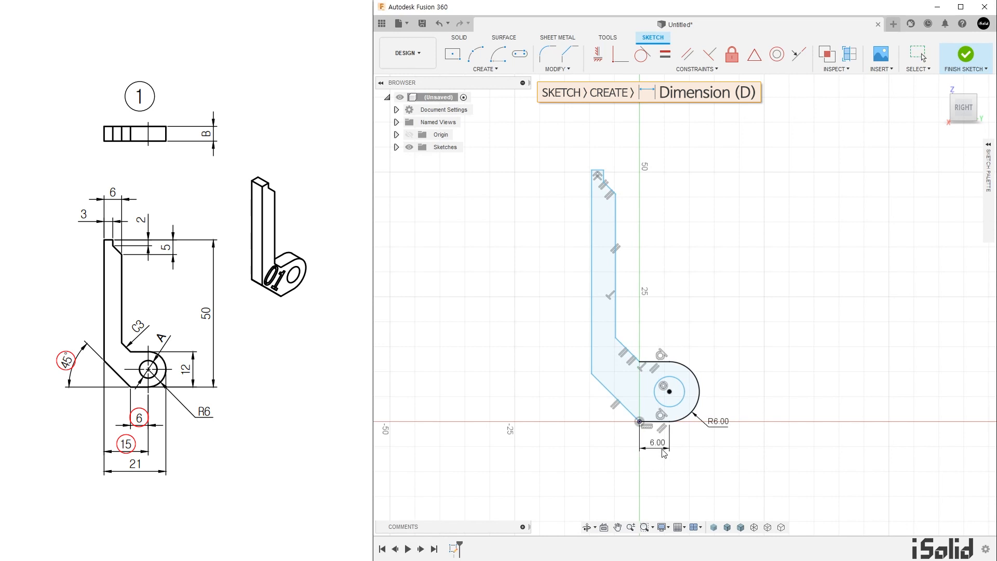
Step: Dimension the horizontal distance from the arm's long outer edge to the circle's centre as 15 mm
{"action": "left_click", "coordinate": [594, 357]}
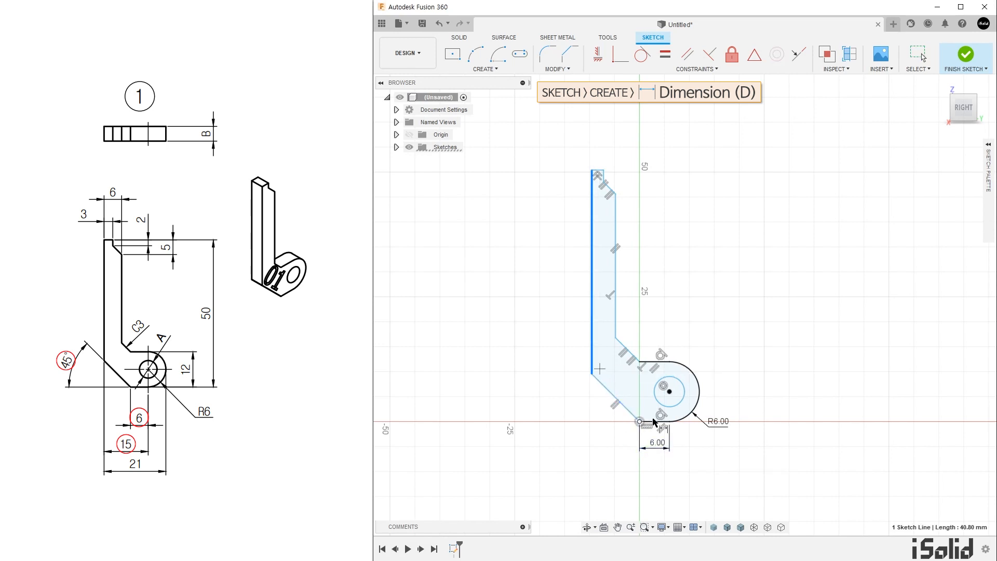
{"action": "left_click", "coordinate": [670, 393]}
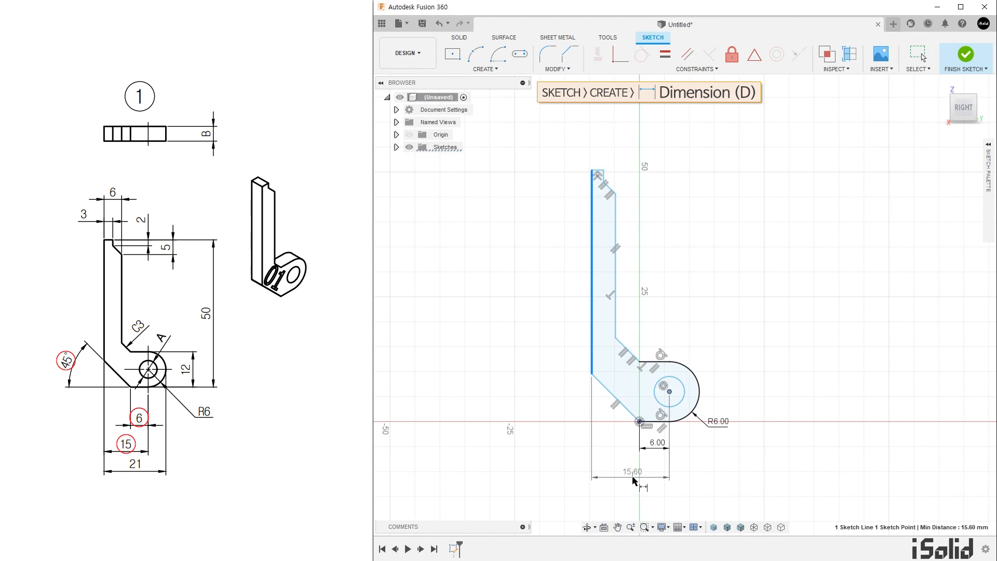
{"action": "left_click", "coordinate": [637, 475]}
{"action": "type", "text": "15"}
{"action": "key", "text": "Return"}
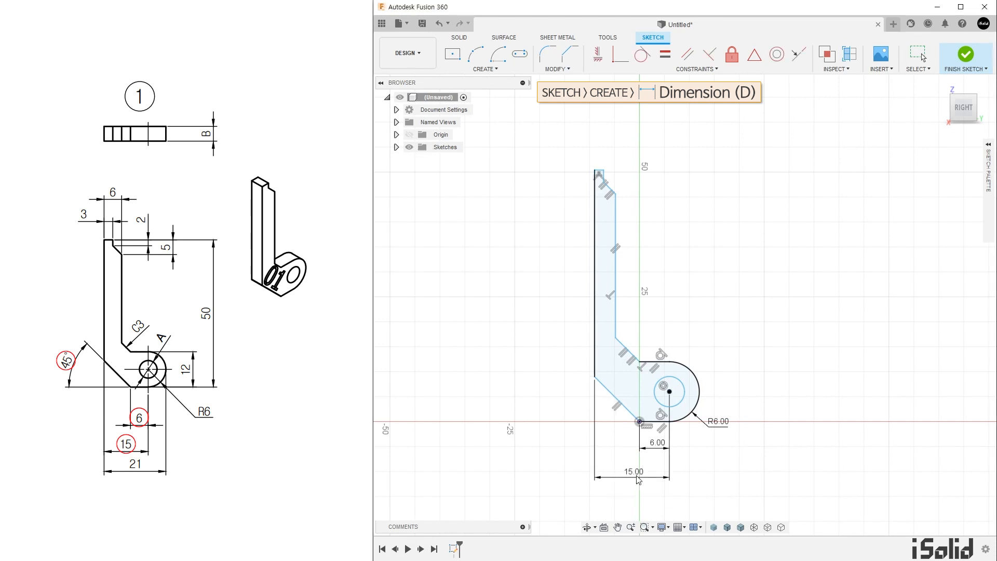
Step: Add a 45° angle dimension between the lower slanted edge and the horizontal base line
{"action": "left_click", "coordinate": [628, 410]}
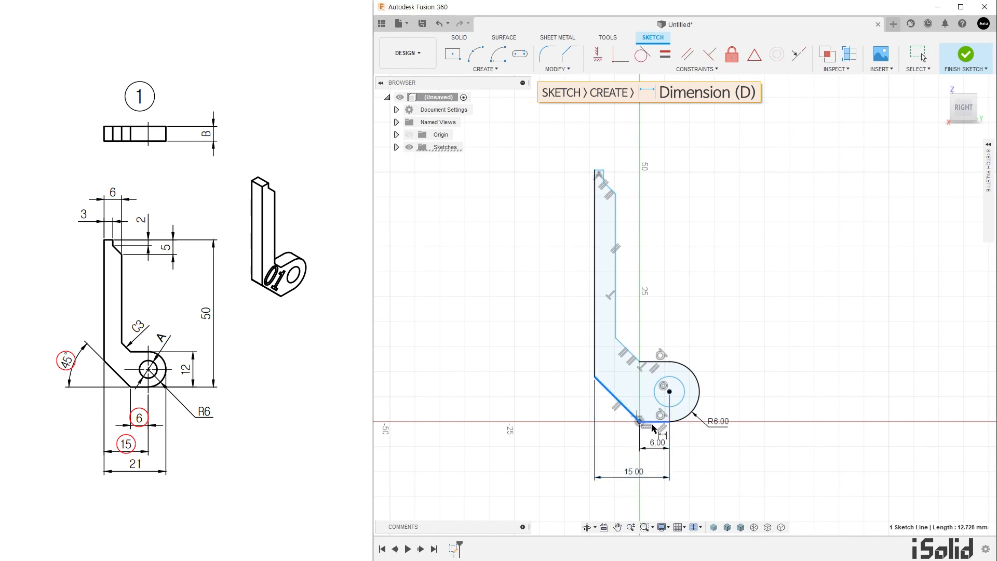
{"action": "left_click", "coordinate": [656, 421]}
{"action": "left_click", "coordinate": [558, 383]}
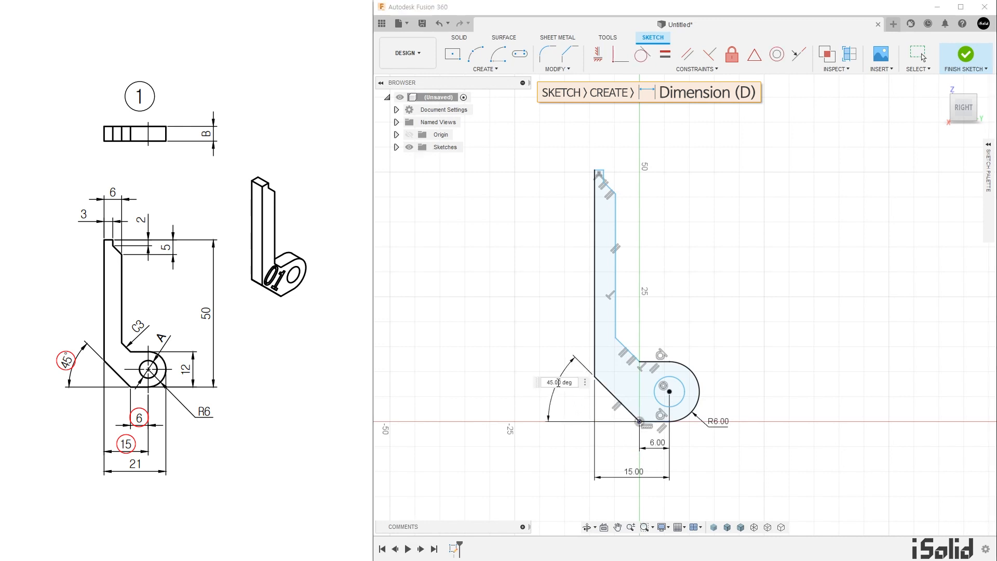
{"action": "key", "text": "Return"}
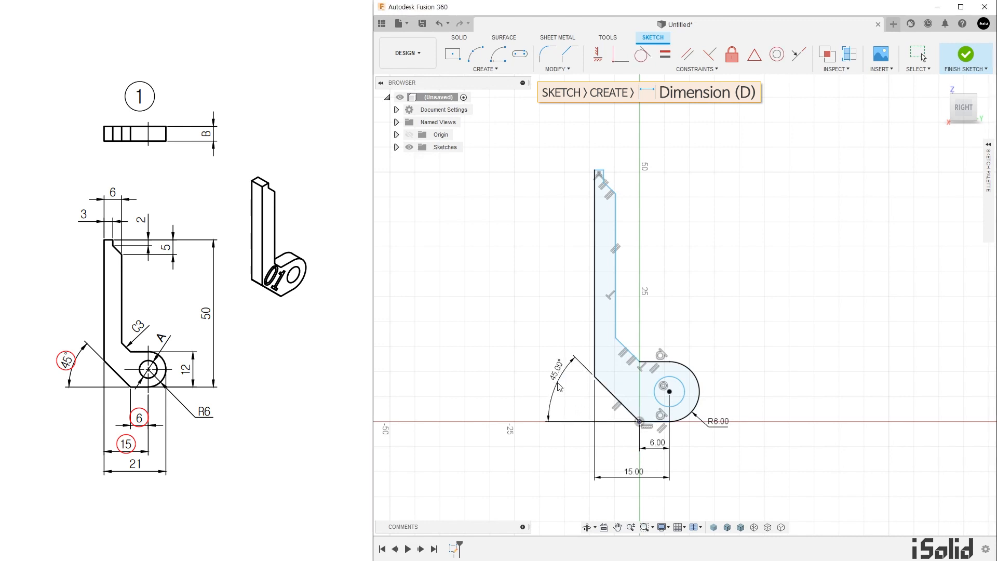
Step: Dimension the short horizontal edge at the arm's tip as 3 mm
{"action": "scroll", "coordinate": [597, 175], "scroll_direction": "up", "scroll_amount": 3}
{"action": "left_click", "coordinate": [600, 170]}
{"action": "left_click", "coordinate": [604, 148]}
{"action": "type", "text": "3"}
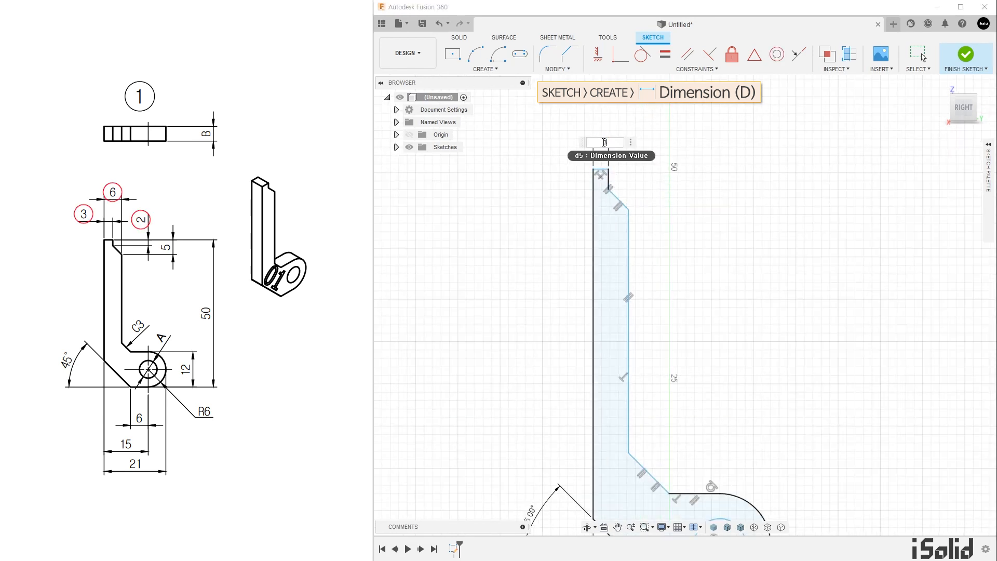
{"action": "key", "text": "Return"}
Step: Dimension the arm's width between its two long vertical edges as 6 mm
{"action": "left_click", "coordinate": [594, 229]}
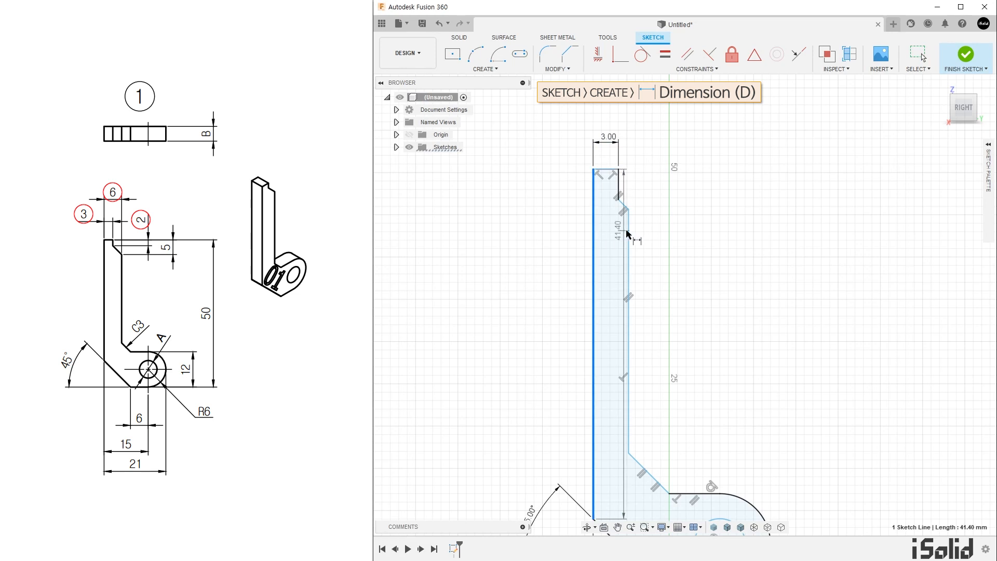
{"action": "left_click", "coordinate": [628, 233]}
{"action": "left_click", "coordinate": [621, 118]}
{"action": "type", "text": "6"}
{"action": "key", "text": "Return"}
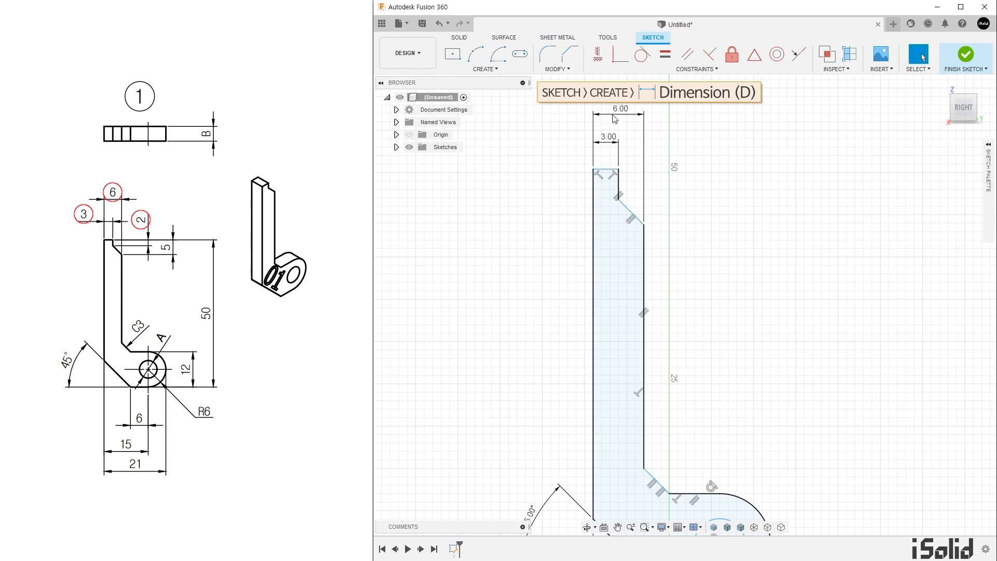
Step: Dimension the short vertical edge at the arm's tip as 2 mm
{"action": "left_click", "coordinate": [620, 186]}
{"action": "left_click", "coordinate": [687, 186]}
{"action": "key", "text": "BackSpace"}
{"action": "type", "text": "2"}
{"action": "key", "text": "Return"}
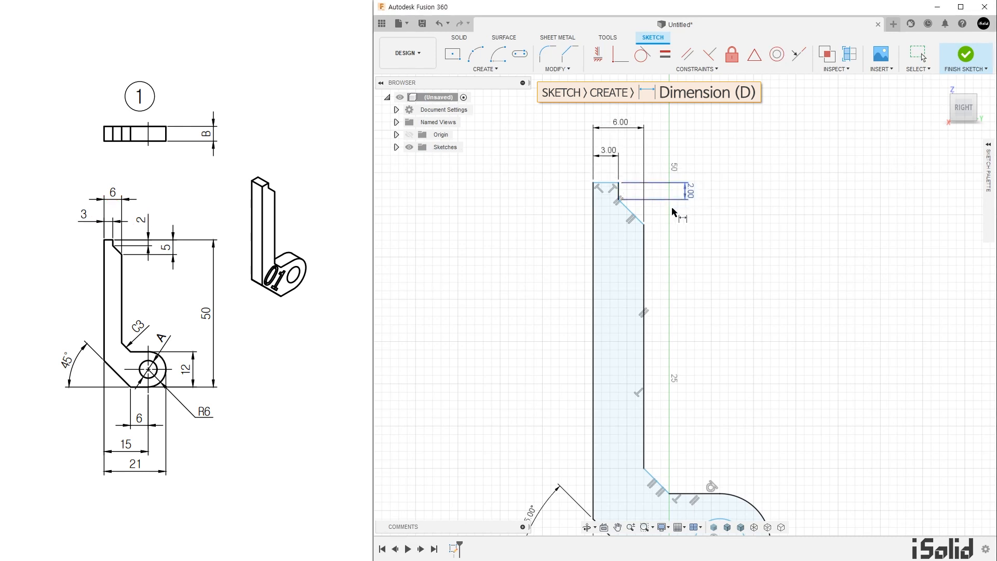
Step: Dimension the horizontal width of the chamfer between the arm and the rounded end as 3 mm
{"action": "middle_click_drag", "start_coordinate": [698, 317], "coordinate": [661, 231]}
{"action": "left_click", "coordinate": [619, 396]}
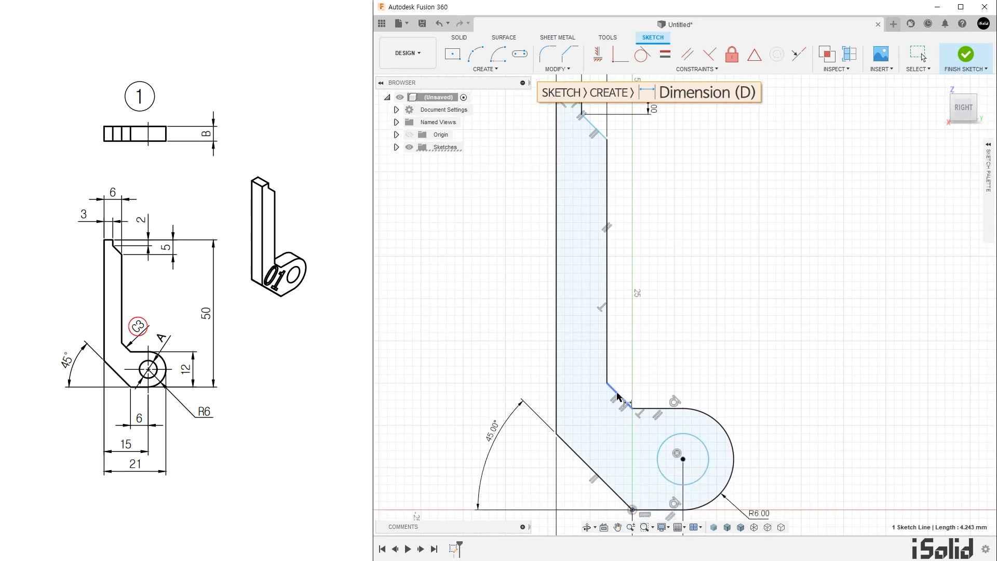
{"action": "left_click", "coordinate": [623, 345]}
{"action": "key", "text": "Return"}
Step: Dimension the overall height from the horizontal base line to the arm's tip edge as 50 mm
{"action": "scroll", "coordinate": [657, 336], "scroll_direction": "down", "scroll_amount": 2}
{"action": "middle_click_drag", "start_coordinate": [685, 320], "coordinate": [635, 303]}
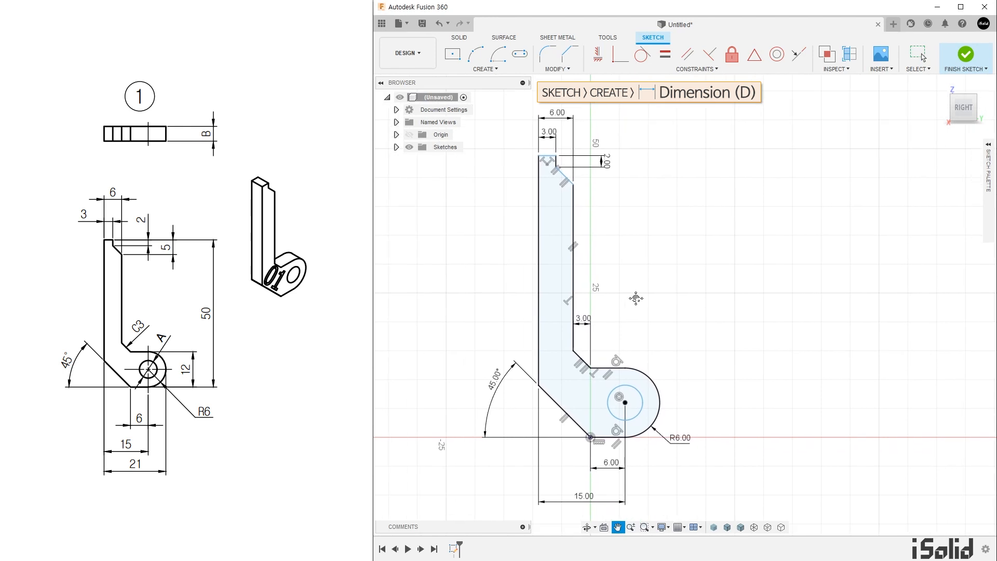
{"action": "left_click", "coordinate": [611, 438]}
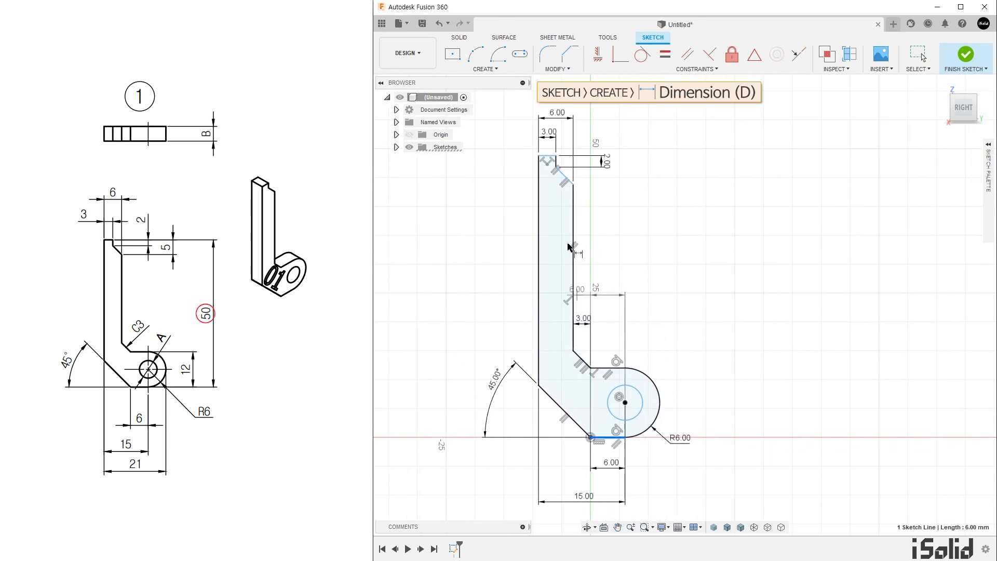
{"action": "left_click", "coordinate": [549, 155]}
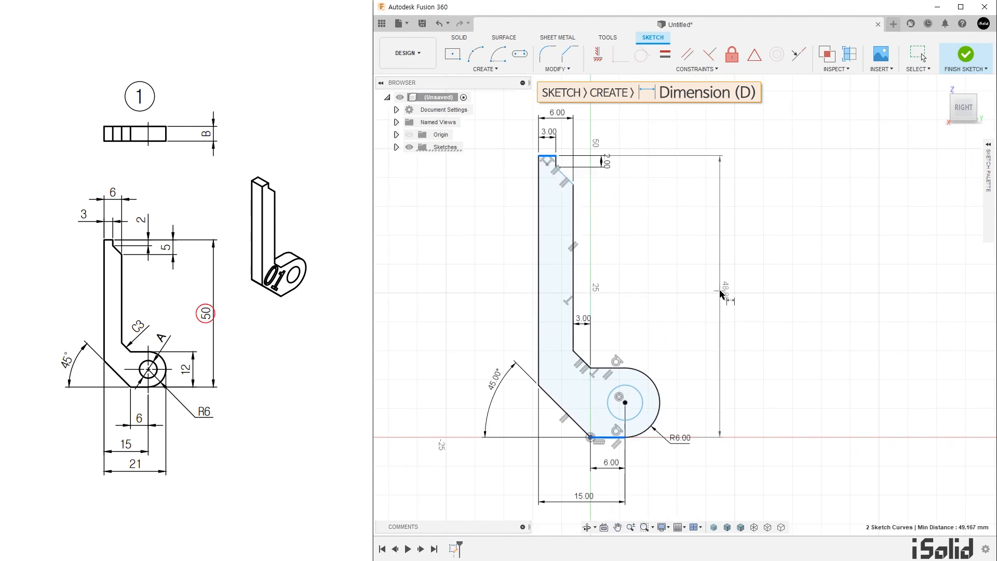
{"action": "left_click", "coordinate": [721, 291]}
{"action": "type", "text": "50"}
{"action": "key", "text": "Return"}
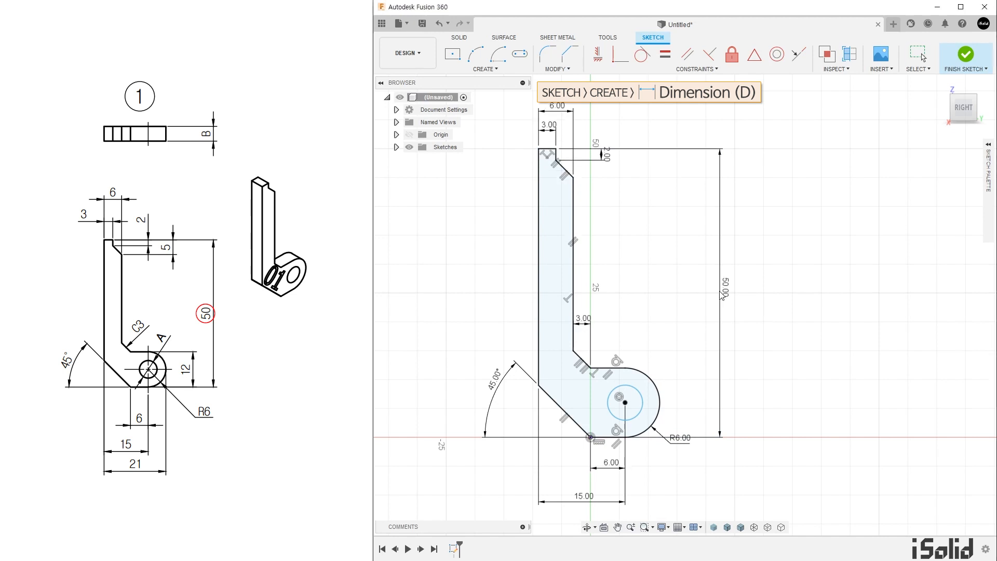
Step: Dimension the diameter of the inner circle in the rounded end as 6 mm
{"action": "middle_click_drag", "start_coordinate": [686, 326], "coordinate": [704, 315]}
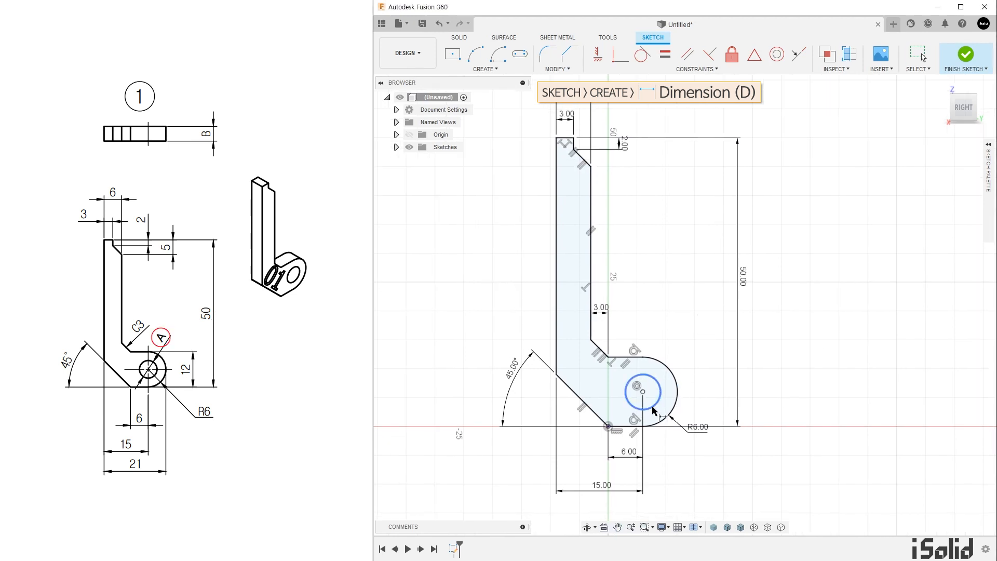
{"action": "left_click", "coordinate": [642, 391]}
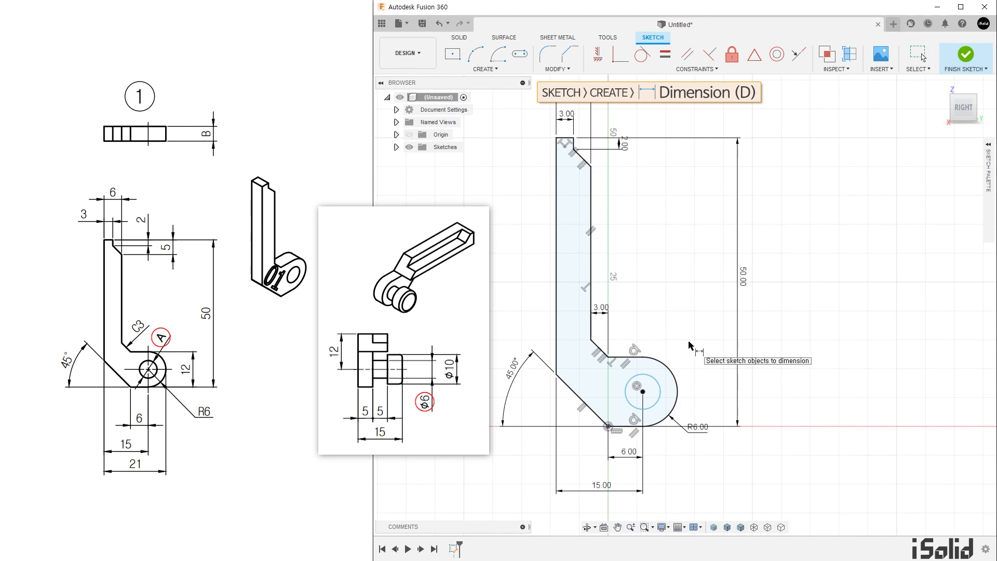
{"action": "left_click", "coordinate": [655, 379]}
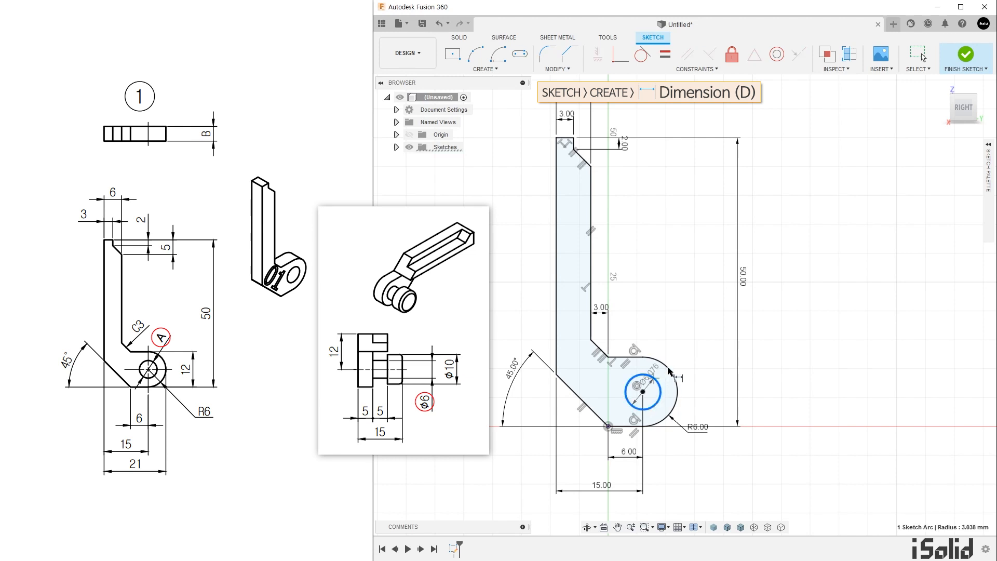
{"action": "left_click", "coordinate": [680, 349]}
{"action": "type", "text": "6"}
{"action": "key", "text": "Return"}
Step: Expand the Sketches folder to check the profile sketch's constraint status, and finish the sketch
{"action": "scroll", "coordinate": [681, 348], "scroll_direction": "down", "scroll_amount": 2}
{"action": "middle_click_drag", "start_coordinate": [756, 373], "coordinate": [756, 385]}
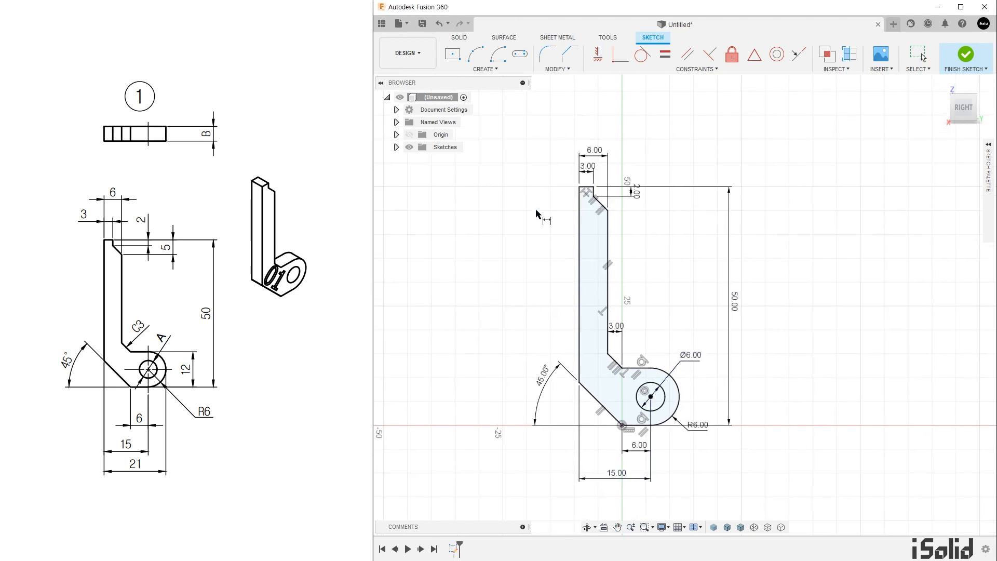
{"action": "key", "text": "Escape"}
{"action": "left_click", "coordinate": [396, 147]}
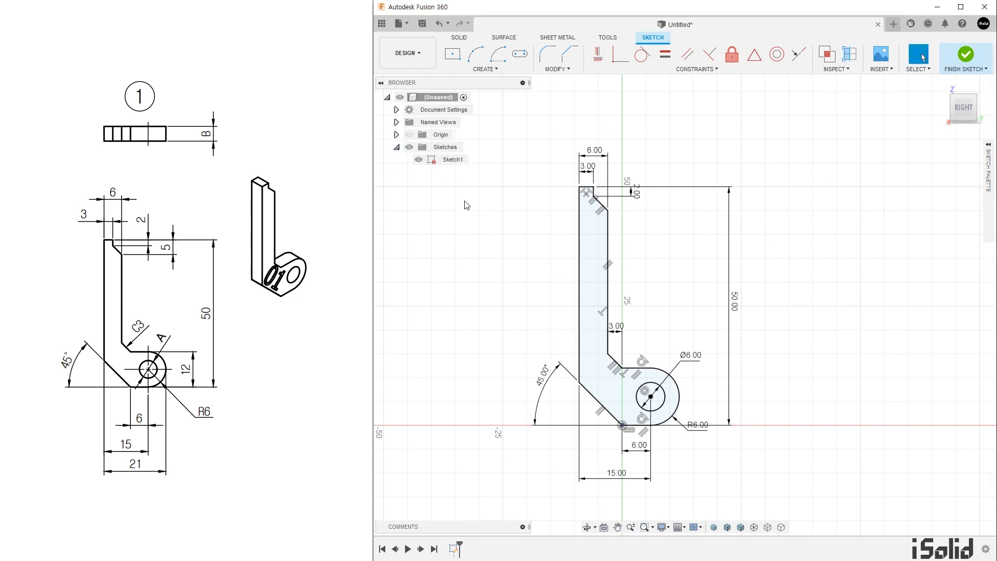
{"action": "left_click", "coordinate": [967, 56]}
Step: Extrude the arm profile, leaving the circle out as a hole, 5 mm to one side as a new body
{"action": "scroll", "coordinate": [663, 396], "scroll_direction": "up", "scroll_amount": 3}
{"action": "middle_click_drag", "start_coordinate": [667, 391], "coordinate": [676, 404]}
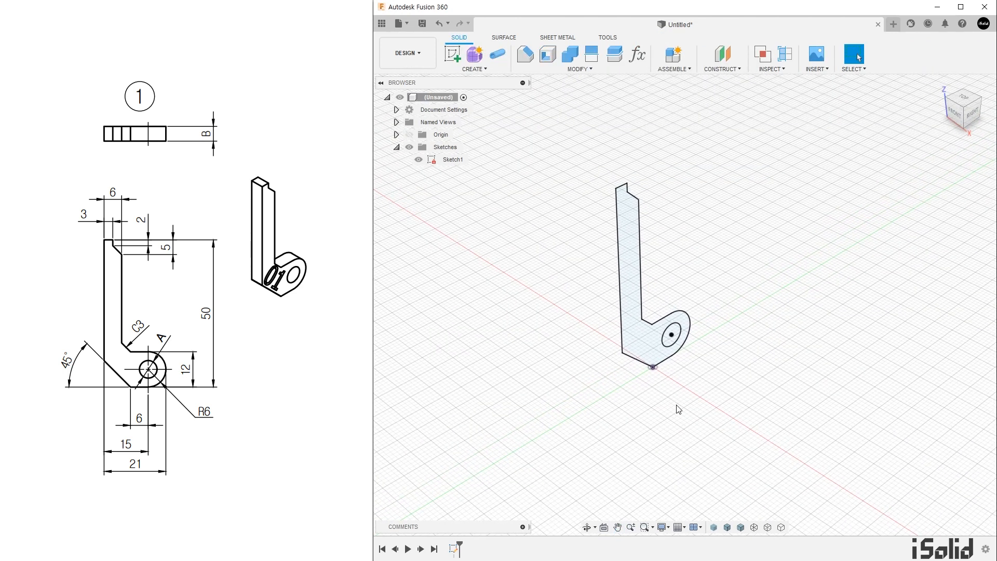
{"action": "key", "text": "e"}
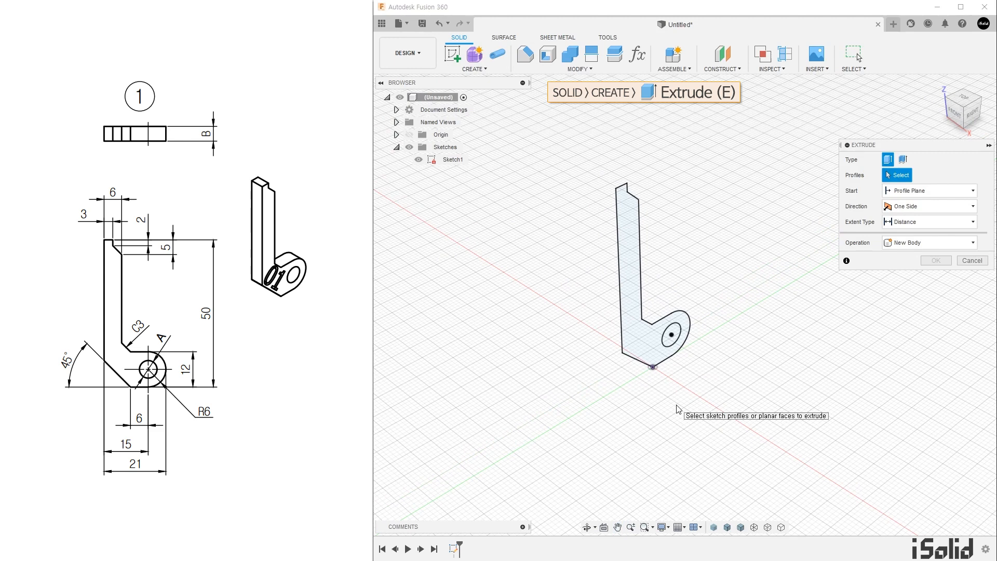
{"action": "left_click", "coordinate": [657, 357]}
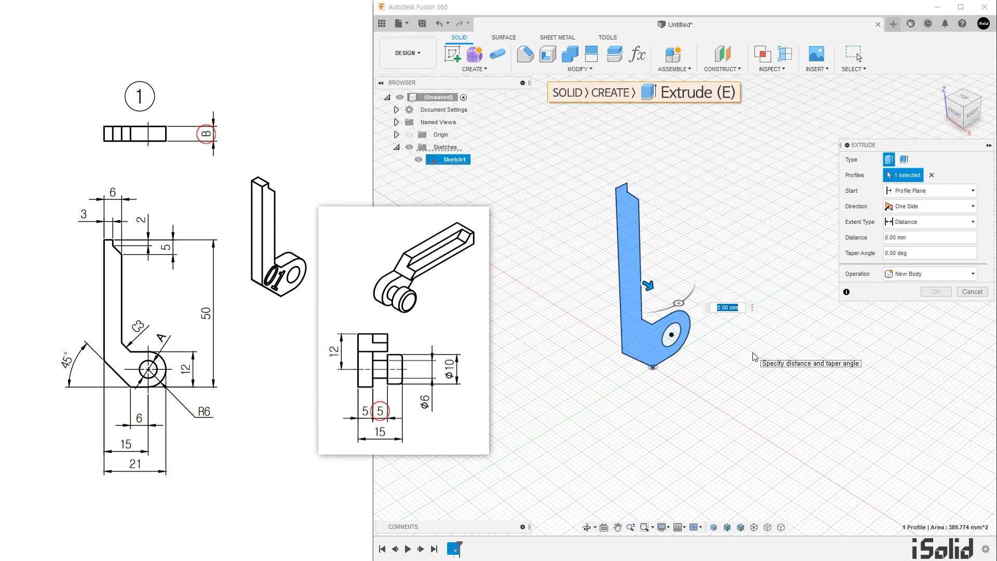
{"action": "left_click", "coordinate": [907, 238]}
{"action": "type", "text": "5"}
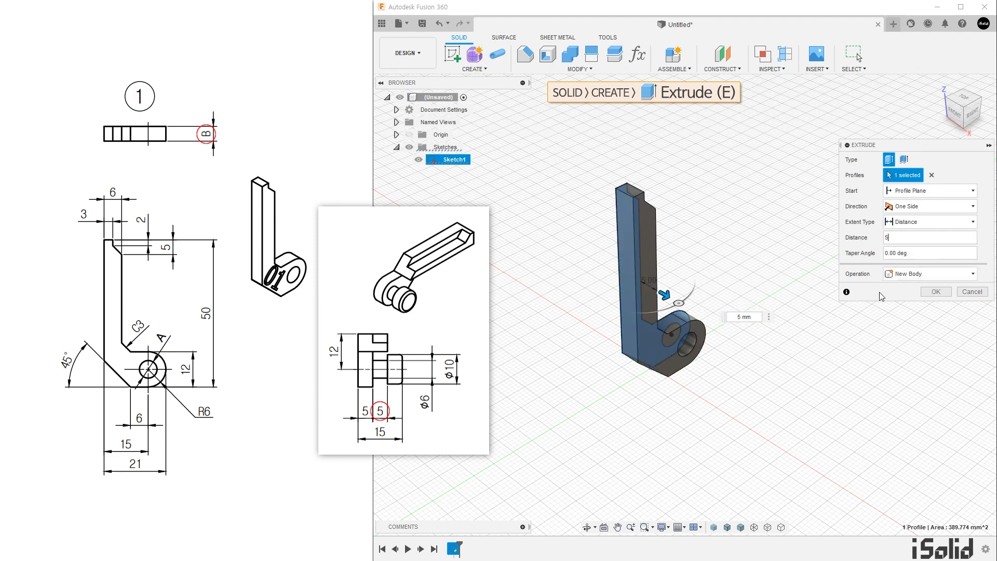
{"action": "left_click", "coordinate": [932, 293]}
Step: Start a new sketch on the arm's large flat side face
{"action": "mouse_move", "coordinate": [739, 324]}
{"action": "middle_mouse_down", "text": "shift"}
{"action": "mouse_move", "coordinate": [719, 314]}
{"action": "mouse_move", "coordinate": [752, 318]}
{"action": "middle_mouse_up", "text": "shift"}
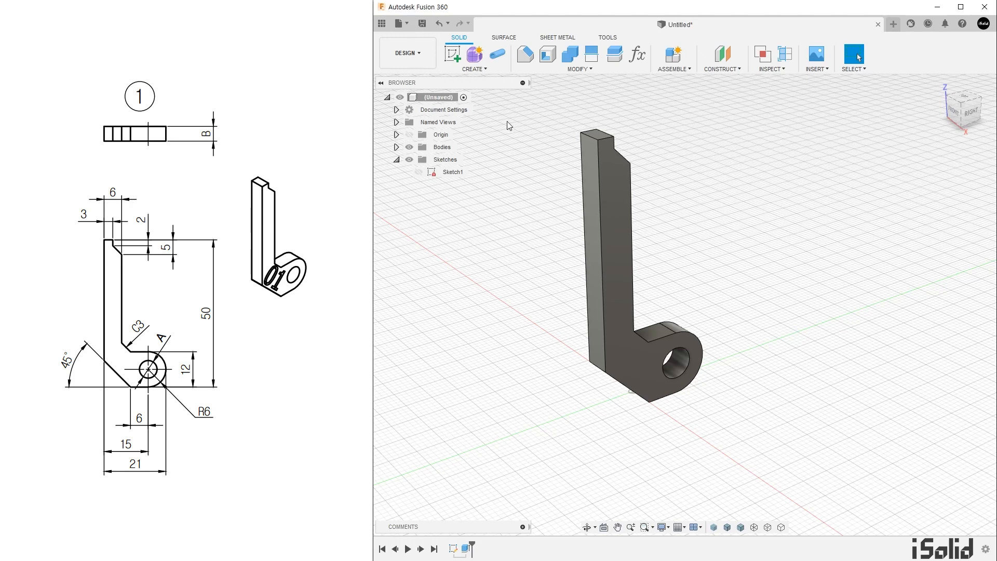
{"action": "left_click", "coordinate": [452, 53]}
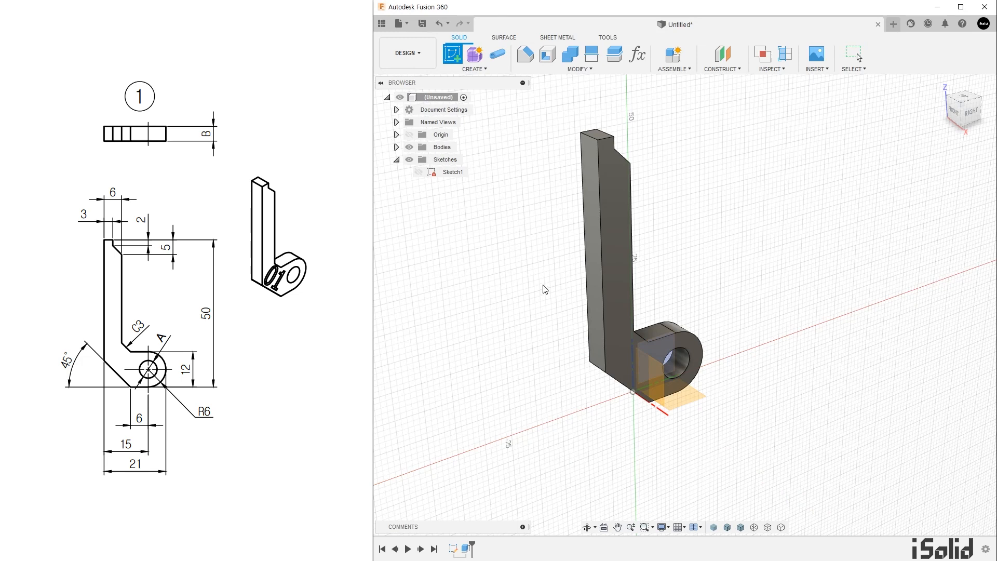
{"action": "left_click", "coordinate": [614, 282]}
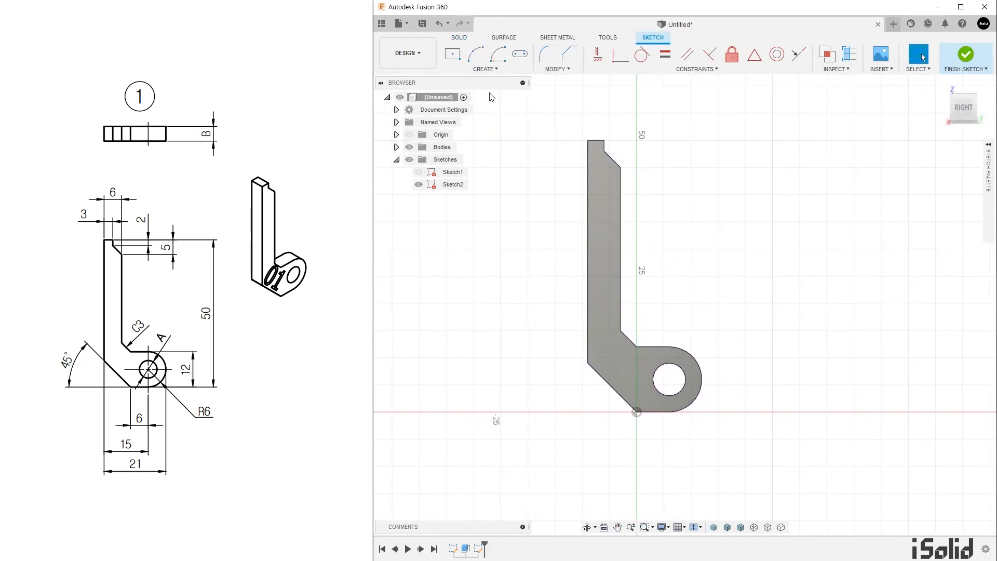
Step: Place a sketch text frame on the face at the bend beside the slanted corner and enter the text 17
{"action": "left_click", "coordinate": [485, 69]}
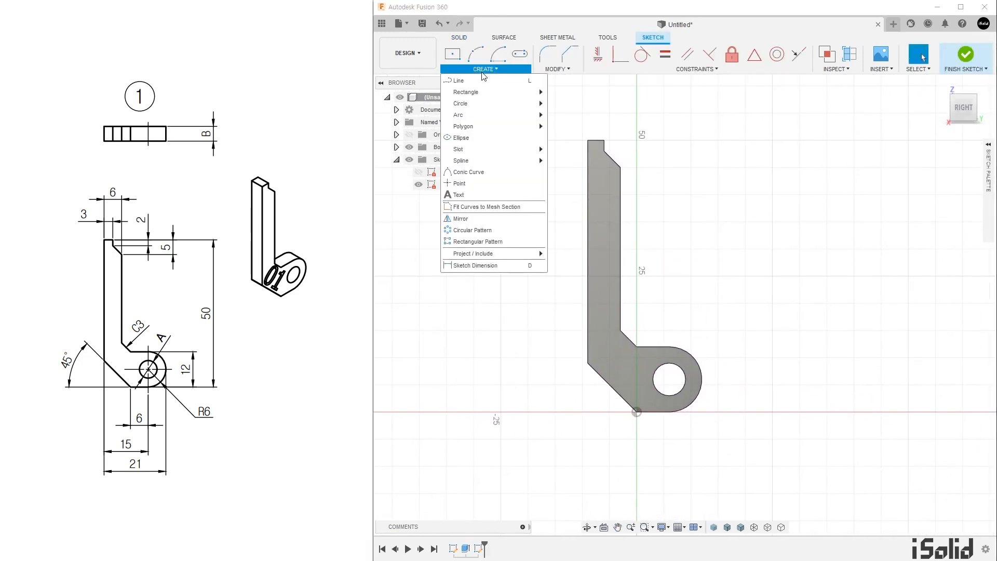
{"action": "left_click", "coordinate": [499, 195]}
{"action": "scroll", "coordinate": [623, 343], "scroll_direction": "up", "scroll_amount": 4}
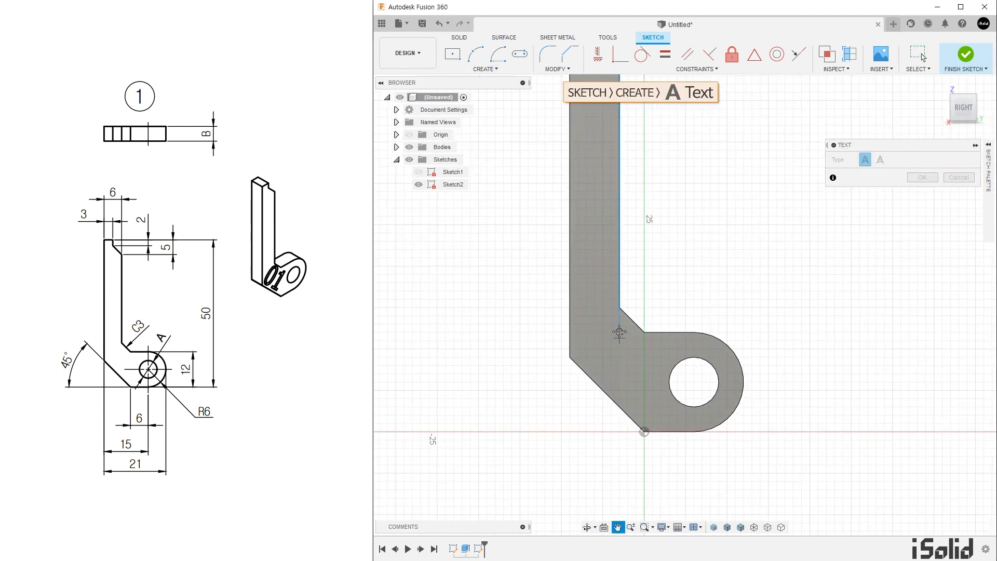
{"action": "middle_click_drag", "start_coordinate": [619, 331], "coordinate": [604, 282]}
{"action": "left_click", "coordinate": [569, 271]}
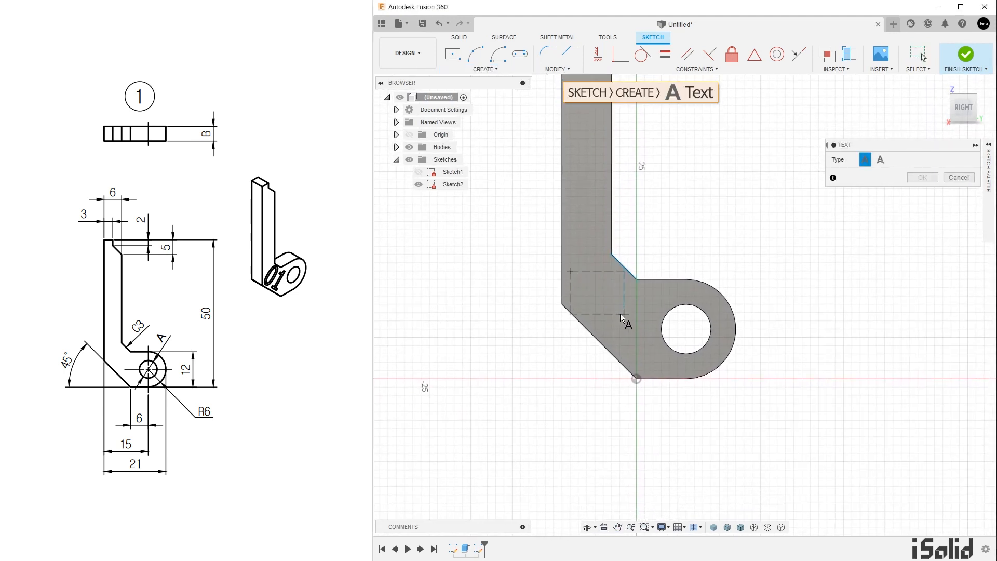
{"action": "left_click", "coordinate": [624, 317]}
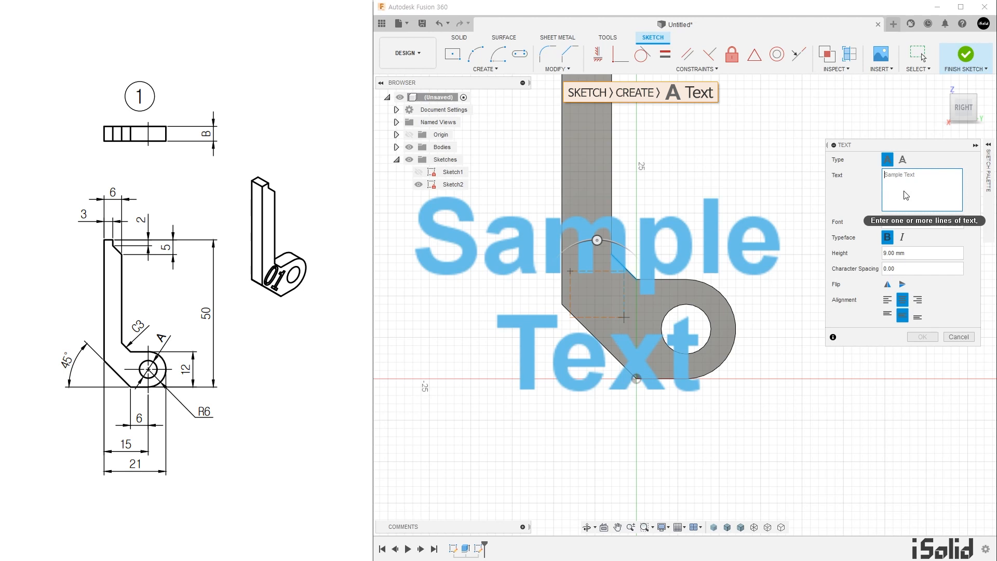
{"action": "type", "text": "17"}
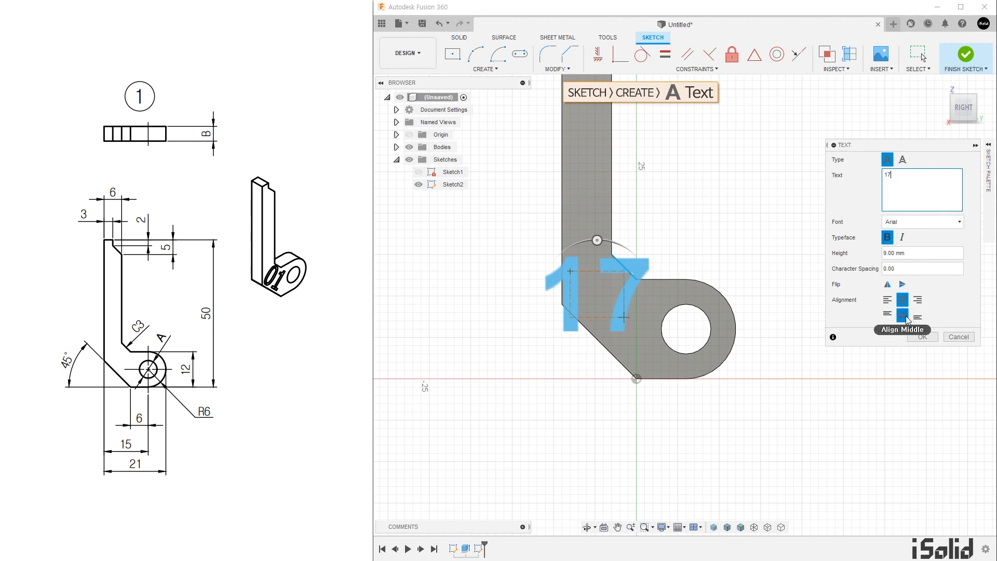
Step: Set the text height to 7 mm and rotate the text to -45° along the slanted edge
{"action": "left_click_drag", "start_coordinate": [915, 255], "coordinate": [864, 253]}
{"action": "type", "text": "7"}
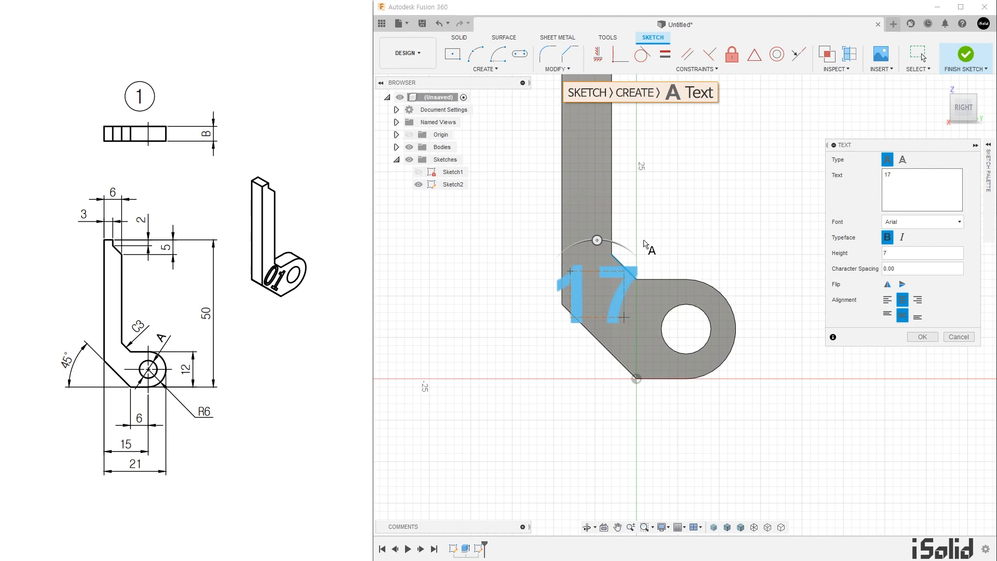
{"action": "left_click_drag", "start_coordinate": [597, 239], "coordinate": [635, 256]}
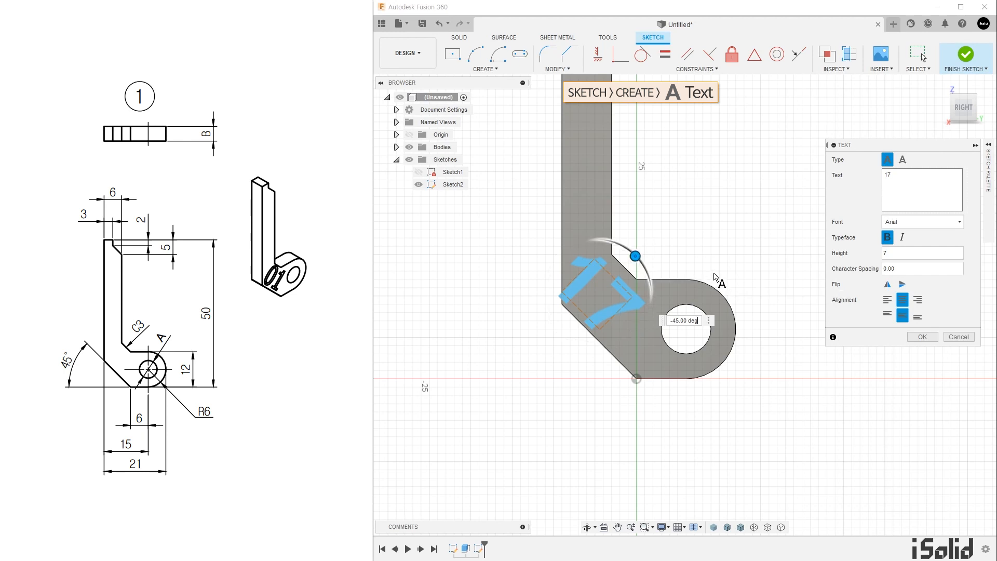
{"action": "left_click", "coordinate": [922, 336]}
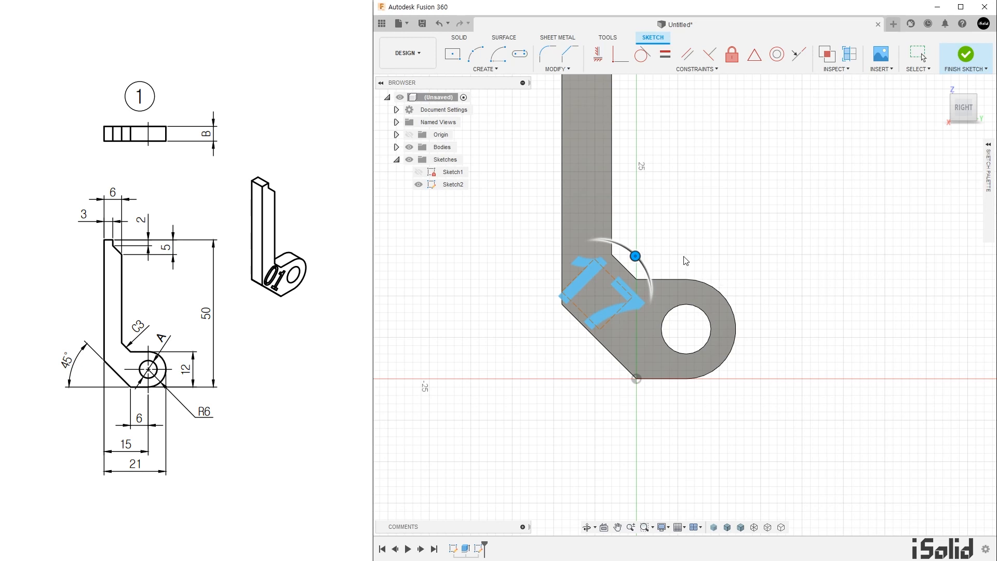
Step: Move the text 17 slightly away from the slanted edge so it lies inside the face, and finish the sketch
{"action": "left_click", "coordinate": [632, 303]}
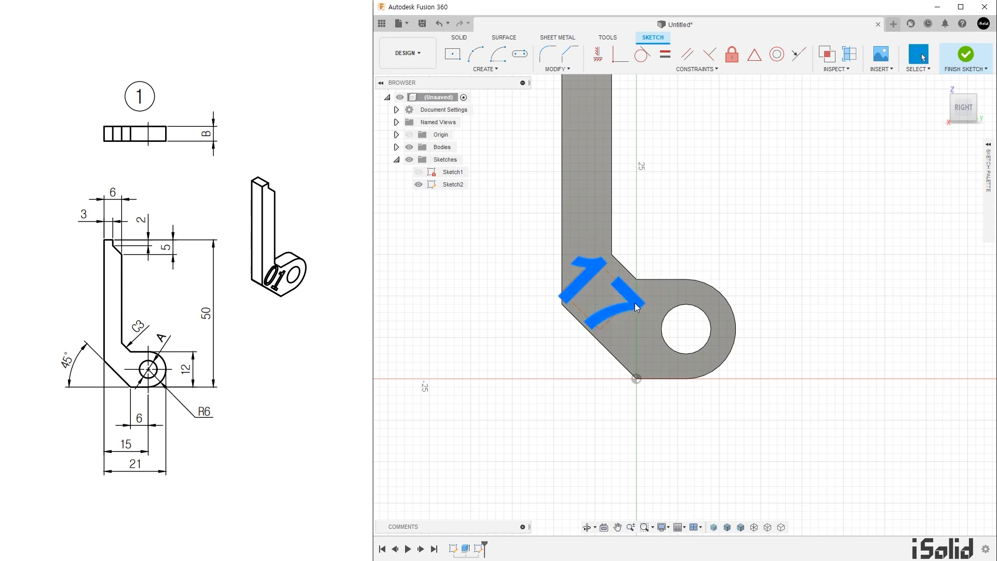
{"action": "left_click_drag", "start_coordinate": [634, 303], "coordinate": [643, 308]}
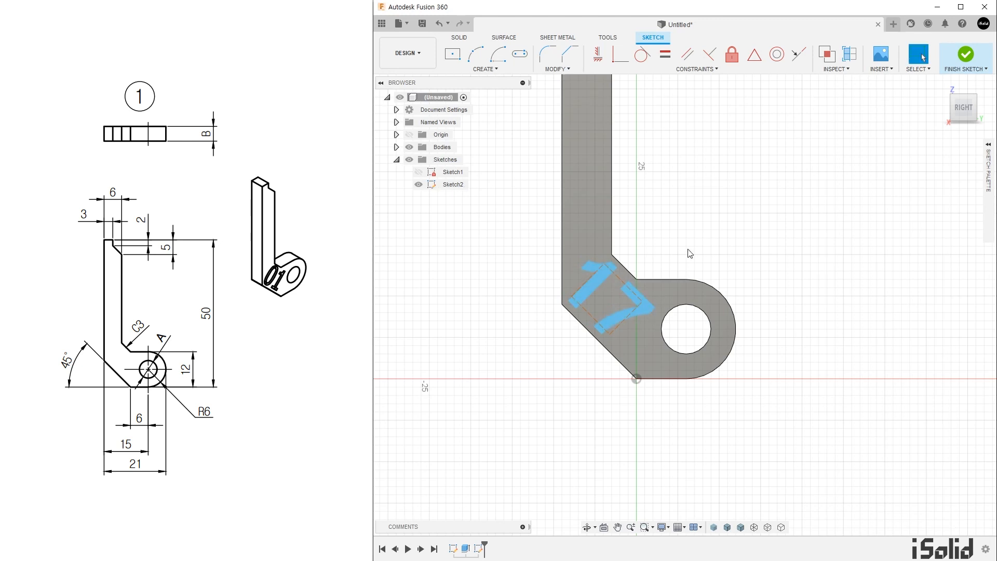
{"action": "left_click", "coordinate": [965, 54]}
Step: Extrude the text 17 by -1 mm as a cut to engrave it into the arm's face
{"action": "scroll", "coordinate": [724, 273], "scroll_direction": "up", "scroll_amount": 5}
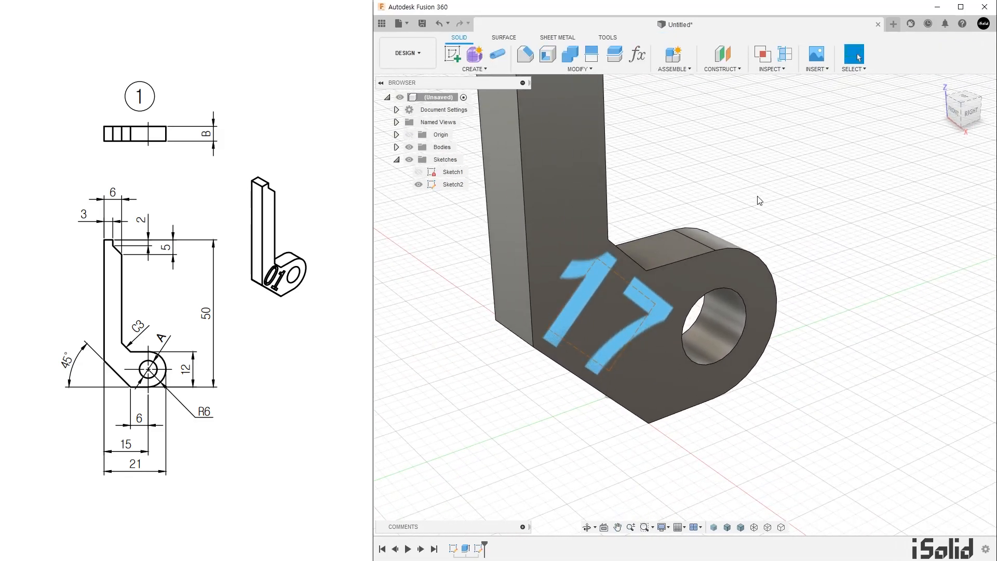
{"action": "key", "text": "e"}
{"action": "left_click", "coordinate": [661, 310]}
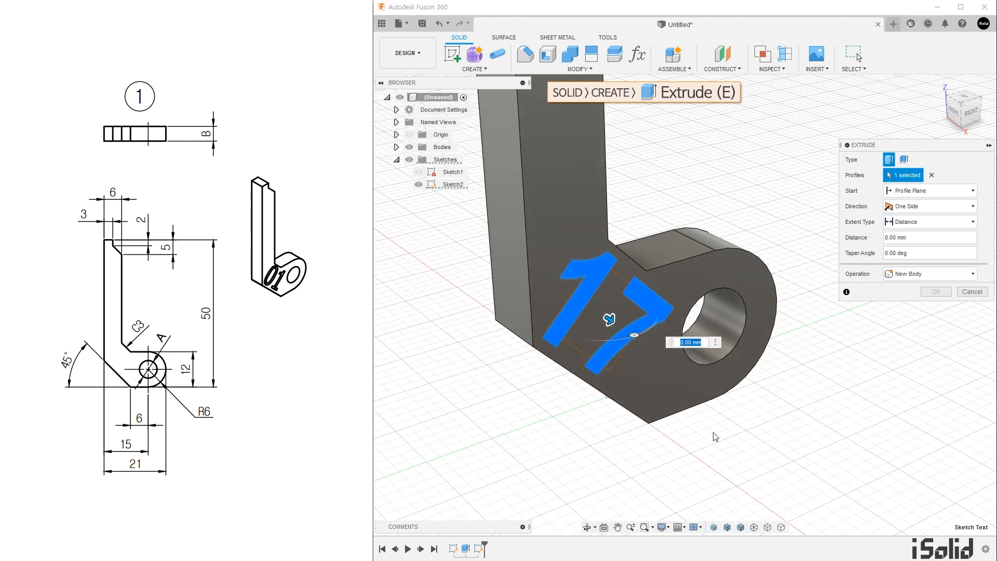
{"action": "key", "text": "BackSpace"}
{"action": "type", "text": "-1"}
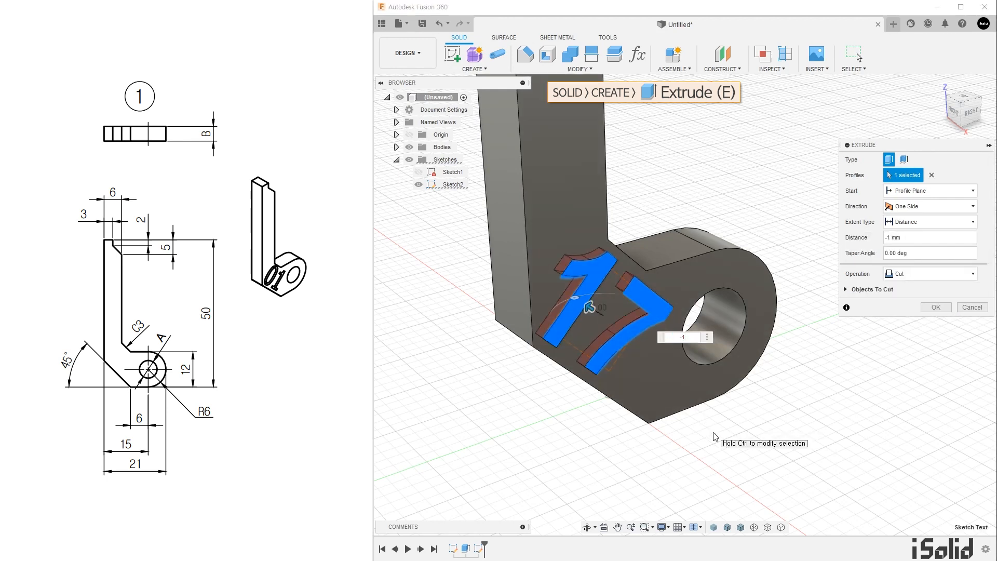
{"action": "middle_click_drag", "start_coordinate": [716, 427], "coordinate": [693, 424], "text": "shift"}
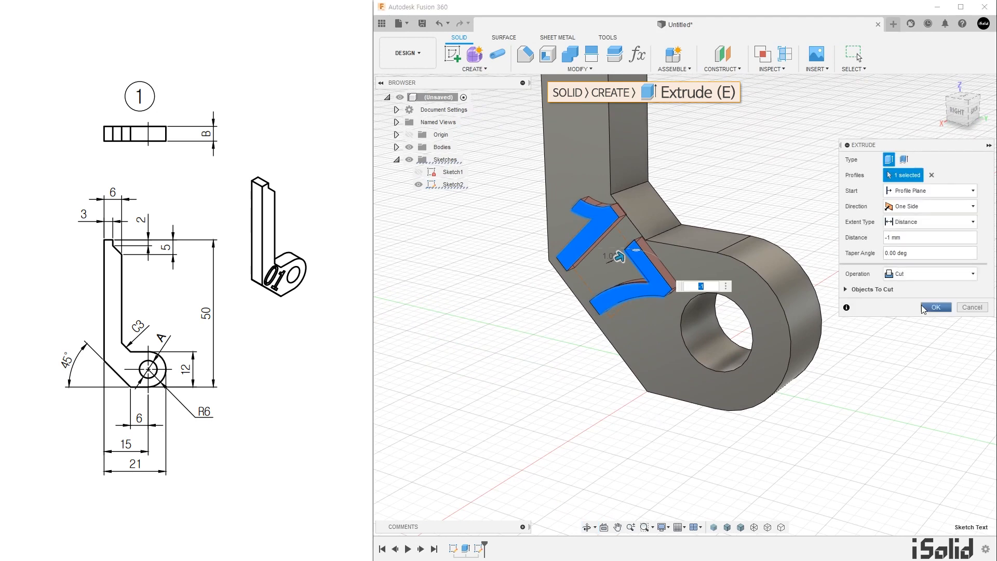
{"action": "left_click", "coordinate": [927, 308]}
Step: Start a new sketch for part 2 on the right-facing plane at the arm's round hole
{"action": "scroll", "coordinate": [596, 416], "scroll_direction": "down", "scroll_amount": 5}
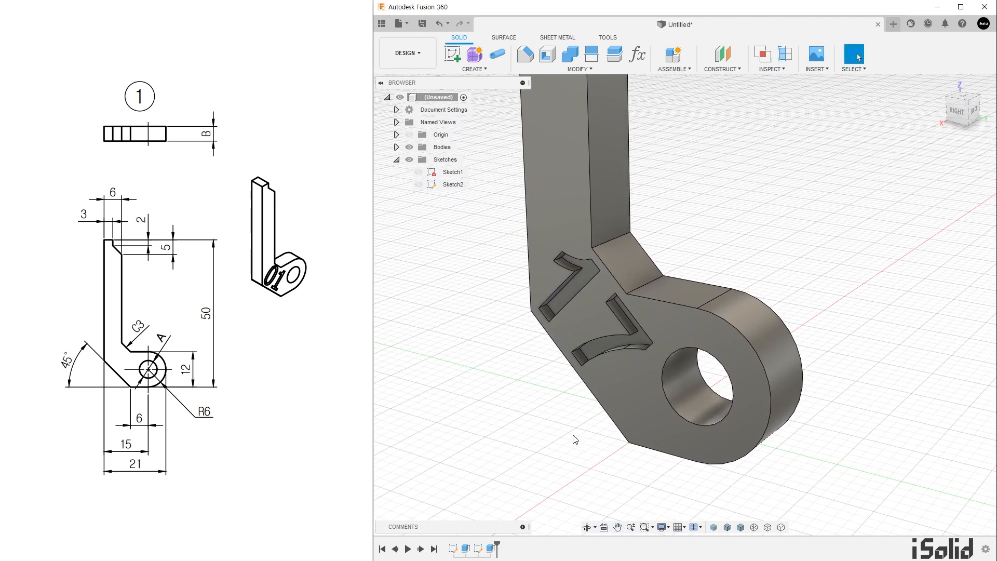
{"action": "middle_click_drag", "start_coordinate": [543, 456], "coordinate": [583, 435], "text": "shift"}
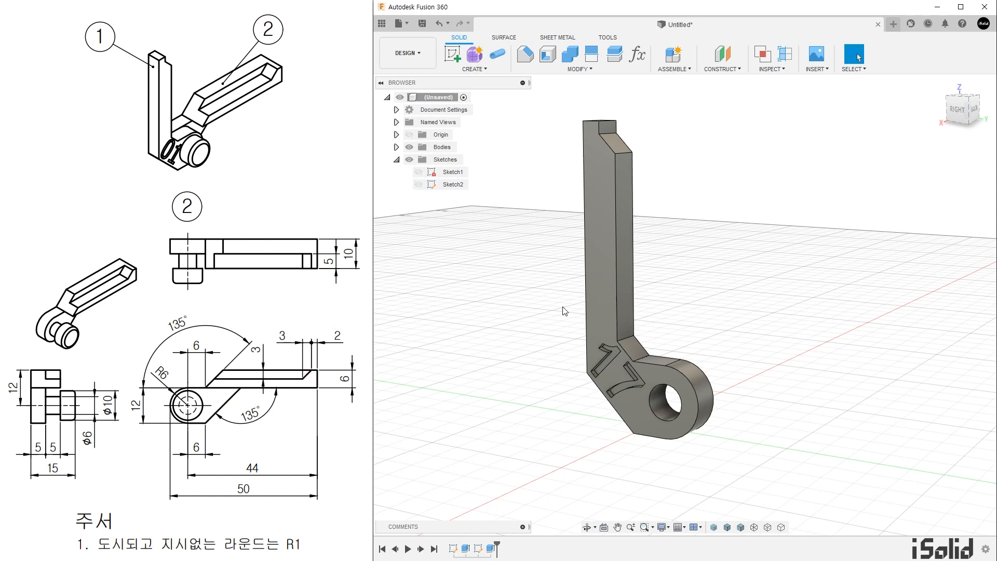
{"action": "left_click", "coordinate": [453, 56]}
{"action": "left_click", "coordinate": [670, 404]}
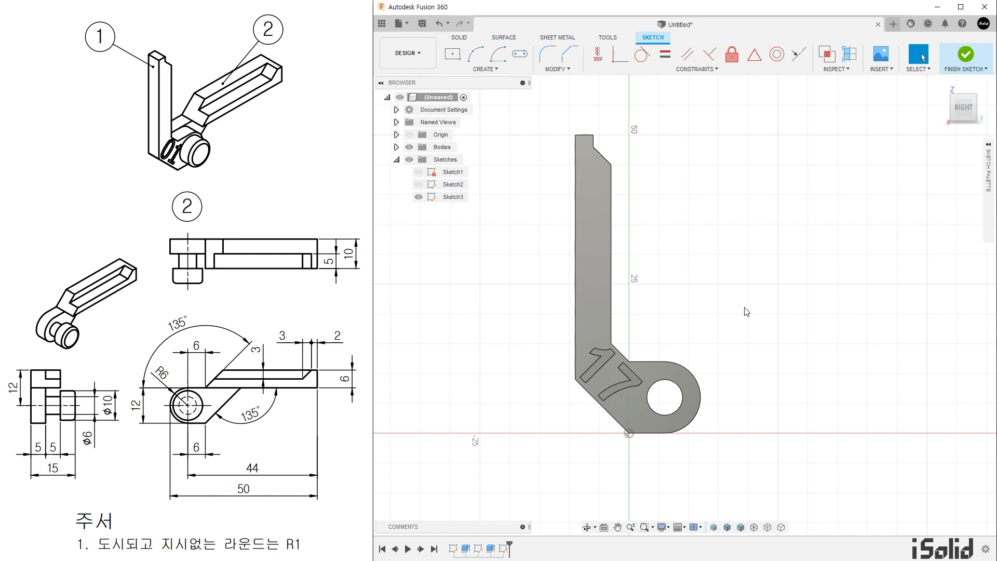
Step: Project the round hole's edge into the sketch and hide part 1's body
{"action": "key", "text": "p"}
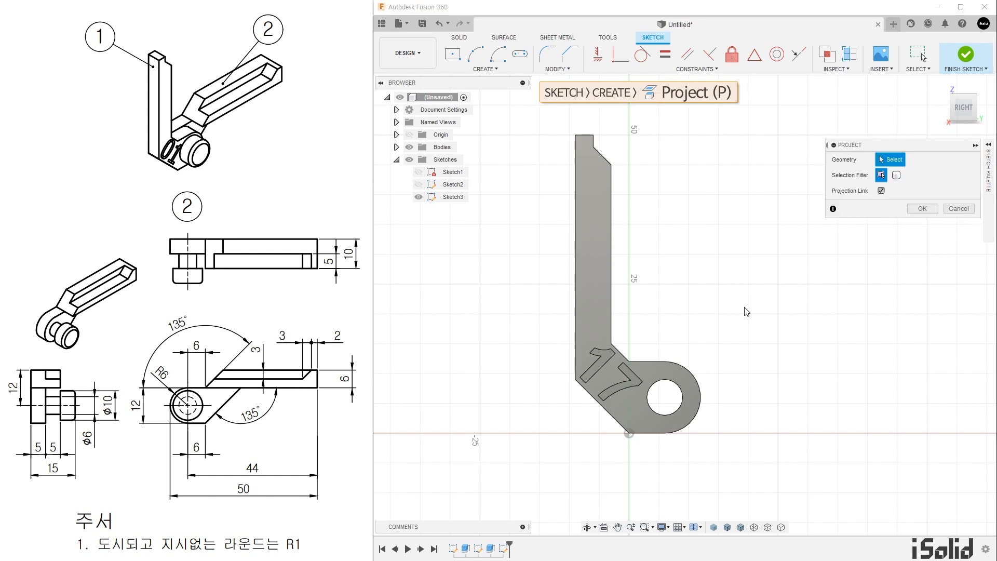
{"action": "left_click", "coordinate": [681, 397]}
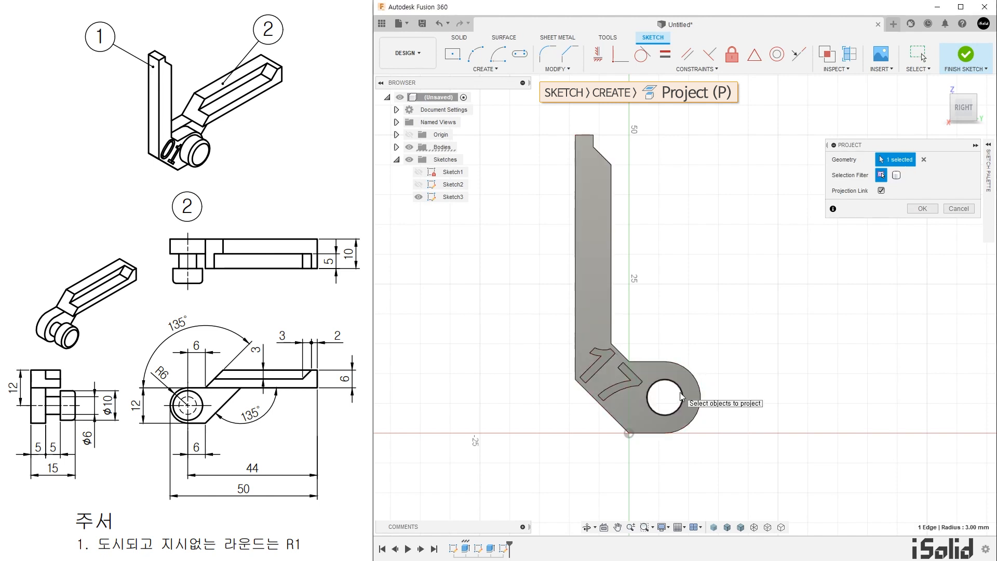
{"action": "left_click", "coordinate": [922, 208]}
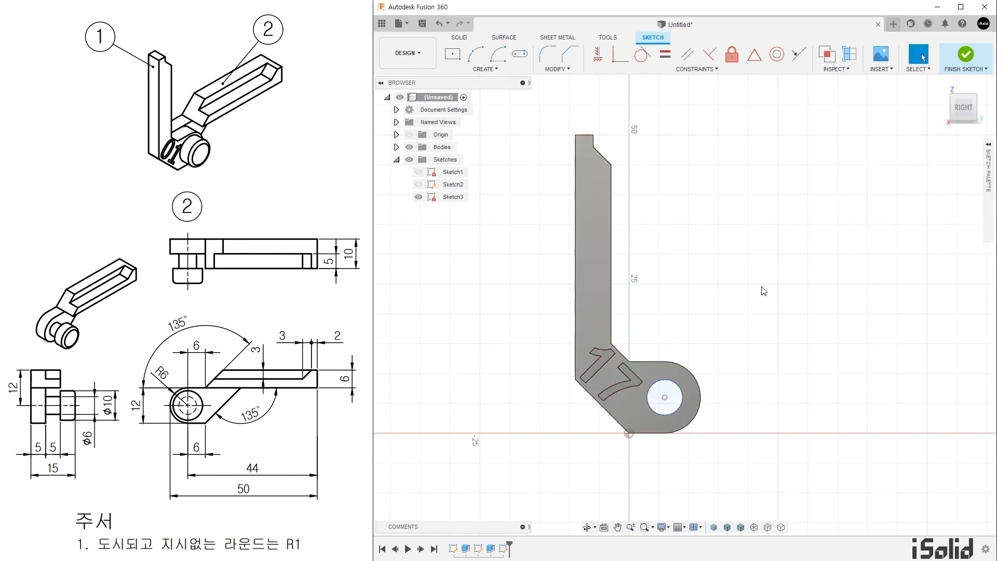
{"action": "left_click", "coordinate": [396, 147]}
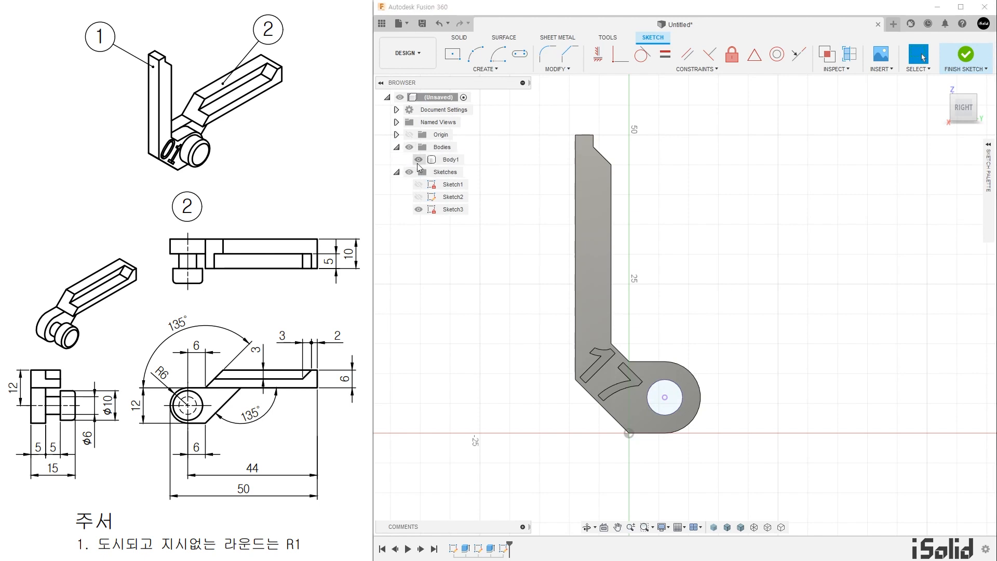
{"action": "left_click", "coordinate": [419, 159]}
Step: Draw a circle about 10.4 mm in diameter centred on the projected hole
{"action": "middle_click_drag", "start_coordinate": [612, 361], "coordinate": [545, 322]}
{"action": "key", "text": "c"}
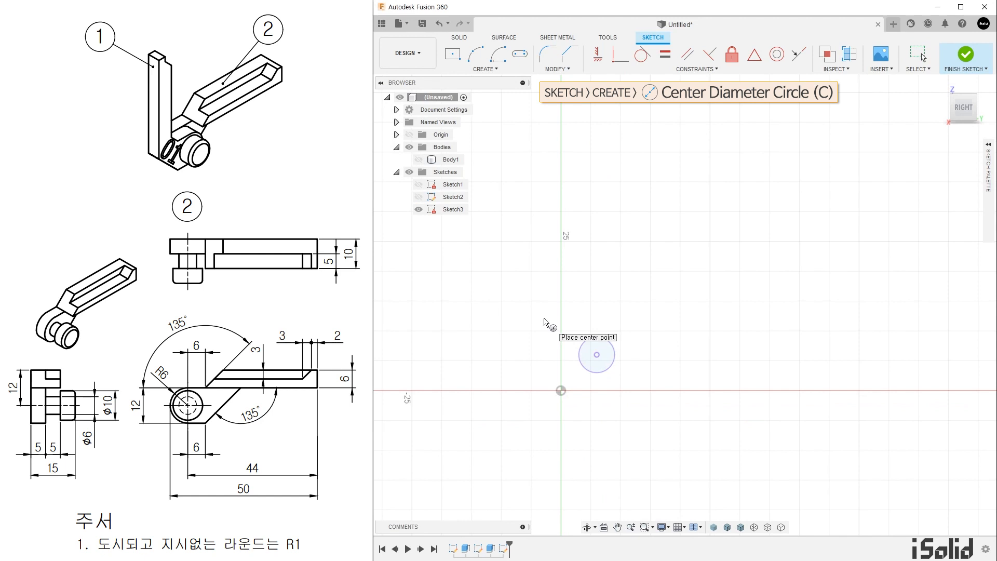
{"action": "left_click", "coordinate": [597, 355]}
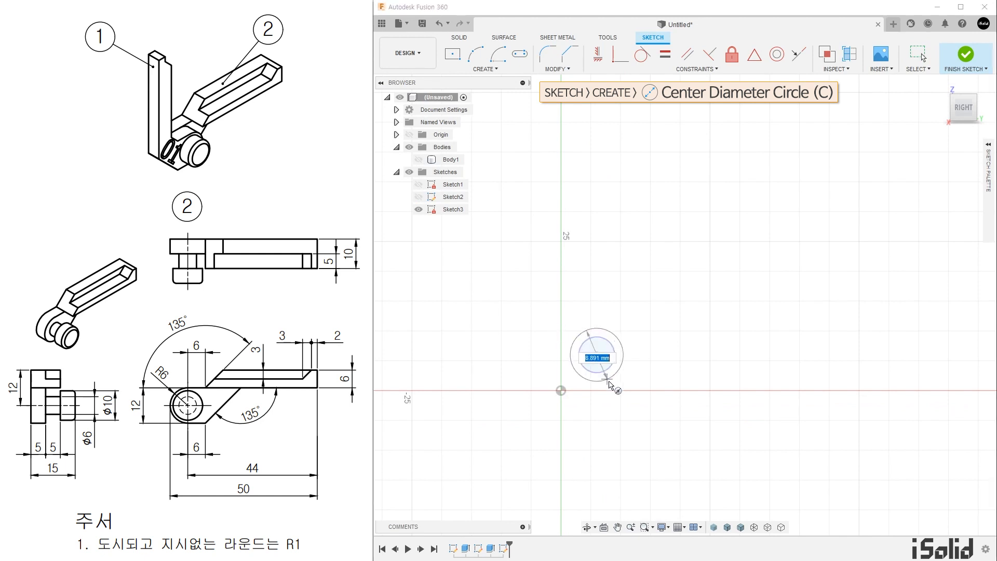
{"action": "left_click", "coordinate": [610, 385]}
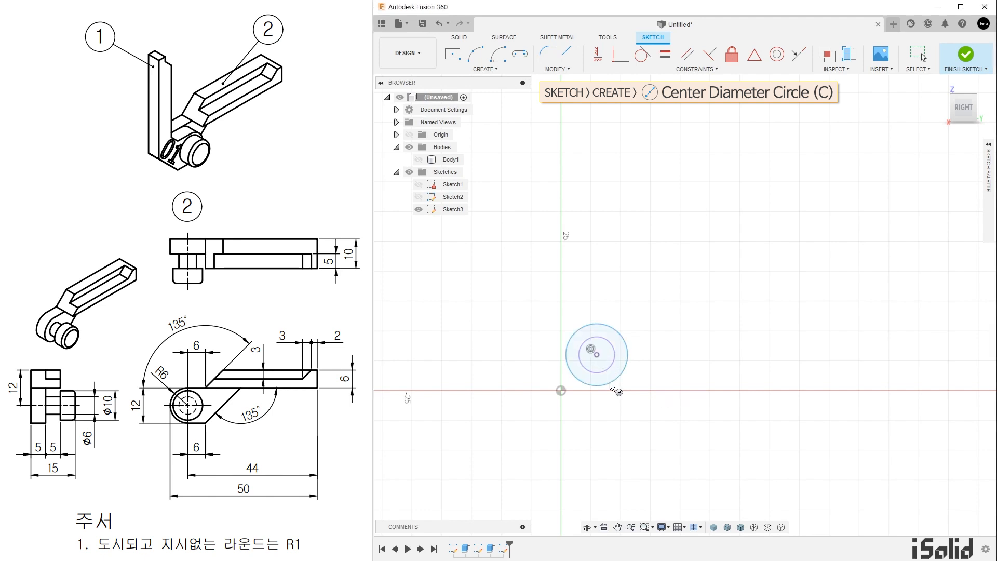
Step: Draw the hub outline around the circles: a horizontal lower line, a tangent arc of about 8.9 mm radius, an upper line and a slanted closing line
{"action": "key", "text": "l"}
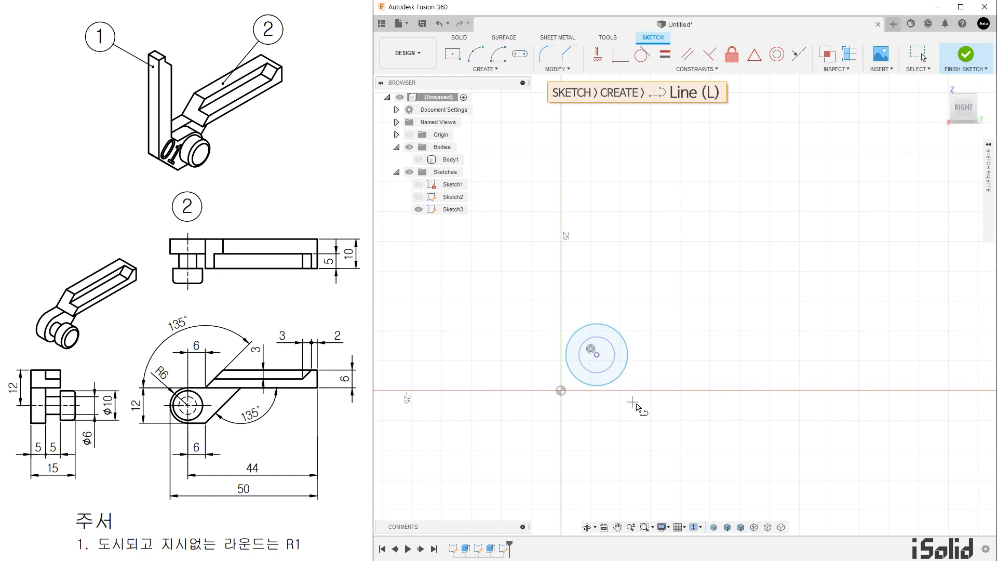
{"action": "left_click", "coordinate": [640, 407]}
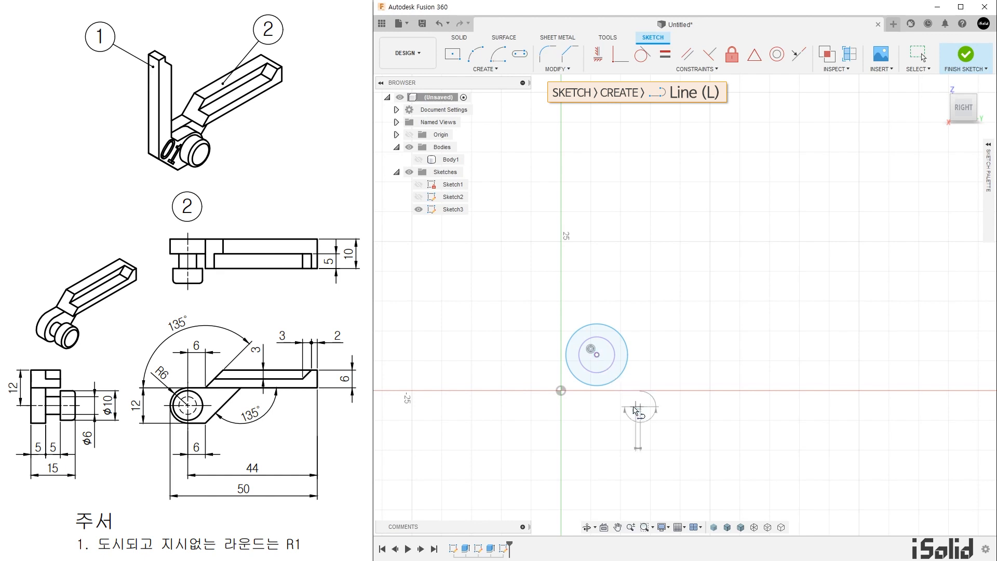
{"action": "left_click", "coordinate": [596, 407]}
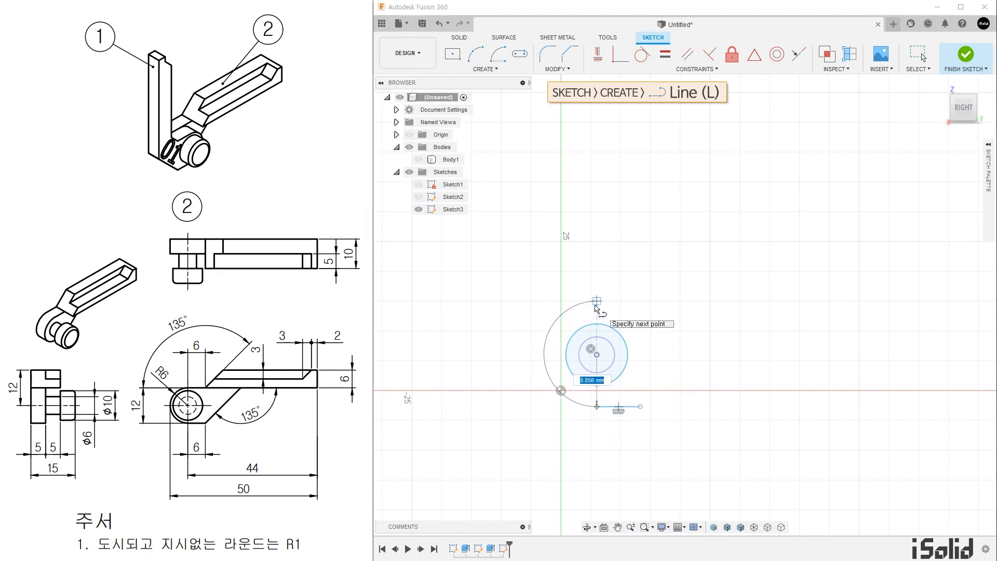
{"action": "left_click_drag", "start_coordinate": [597, 307], "coordinate": [597, 301]}
{"action": "left_click", "coordinate": [710, 301]}
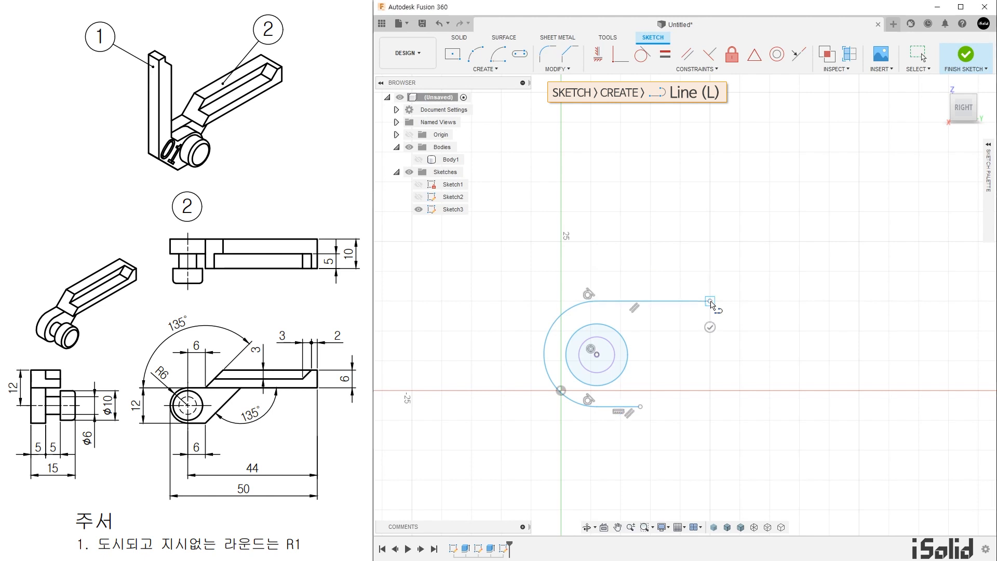
{"action": "left_click", "coordinate": [641, 406]}
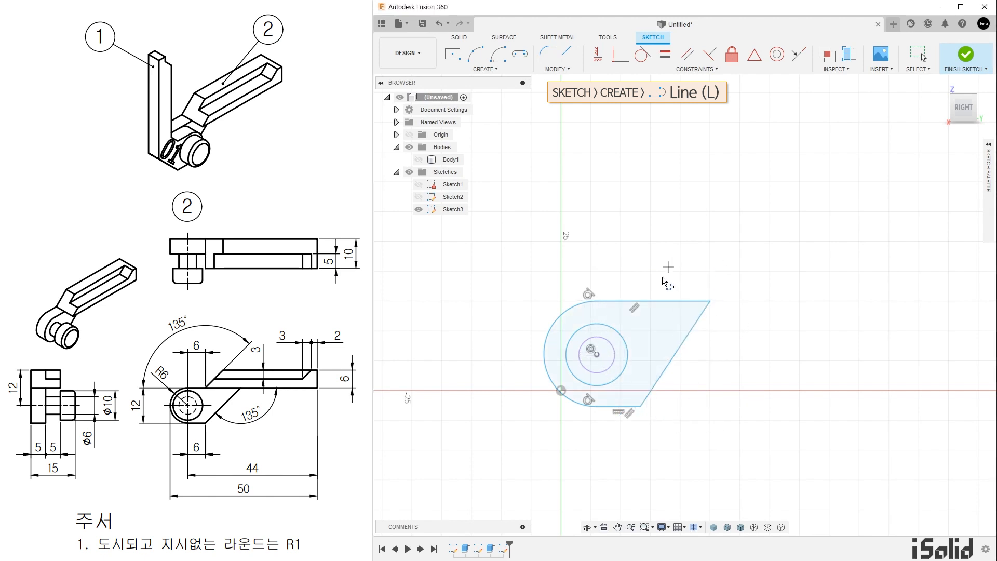
Step: Draw the arm outline from the hub's upper edge: a slanted line, a long horizontal line, a vertical end and a line back to the hub's corner
{"action": "middle_click_drag", "start_coordinate": [657, 289], "coordinate": [593, 300]}
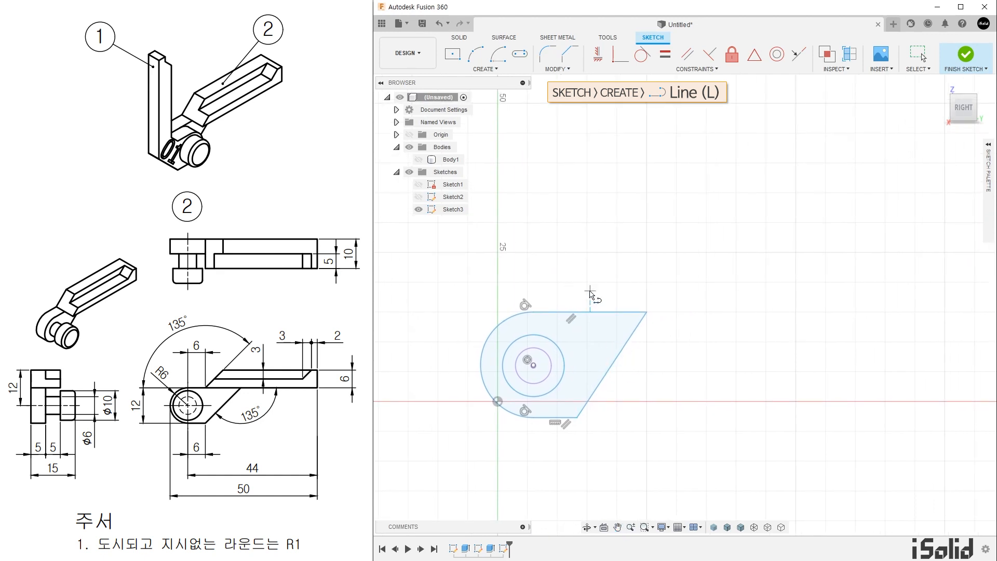
{"action": "left_click", "coordinate": [566, 311]}
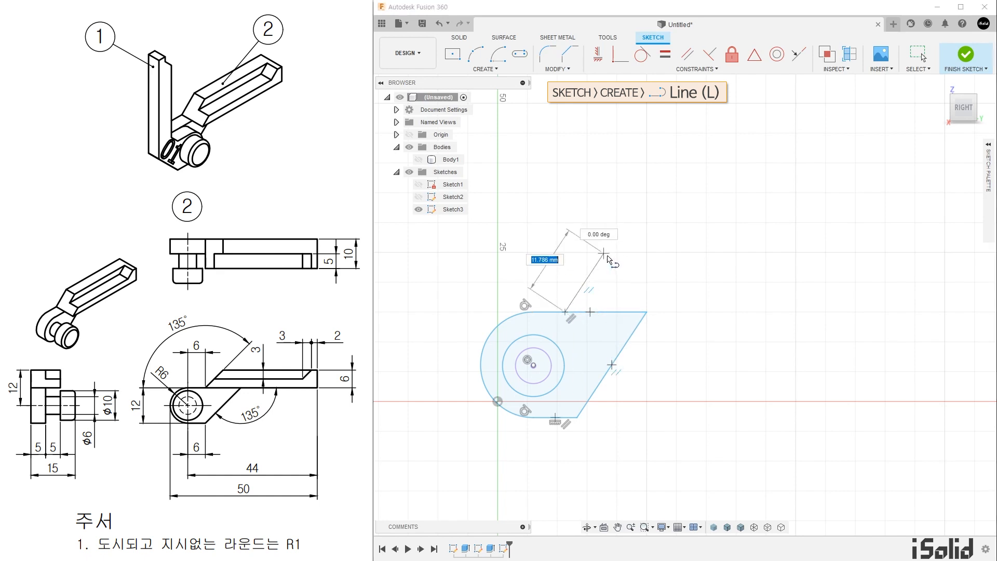
{"action": "left_click", "coordinate": [602, 254]}
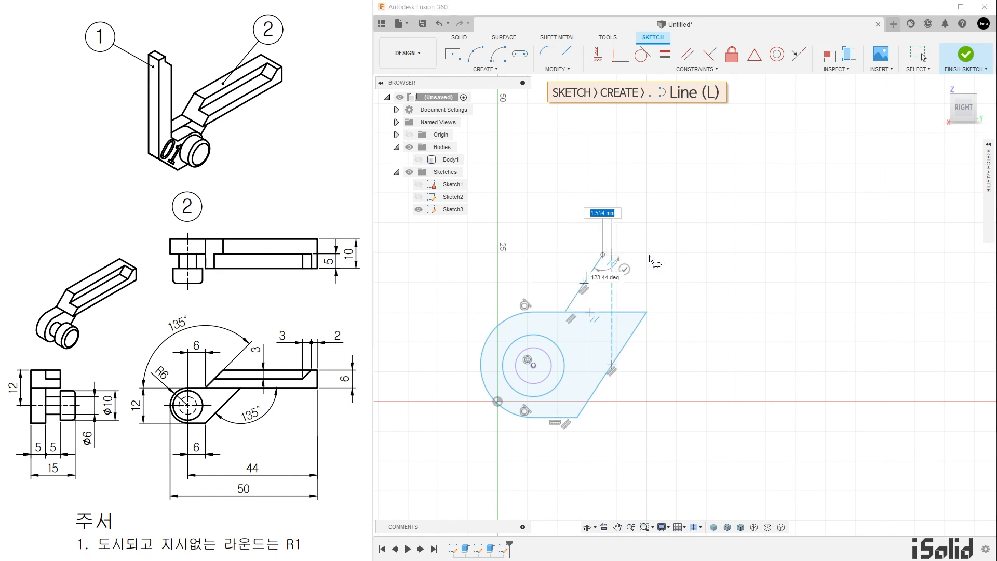
{"action": "left_click", "coordinate": [856, 254]}
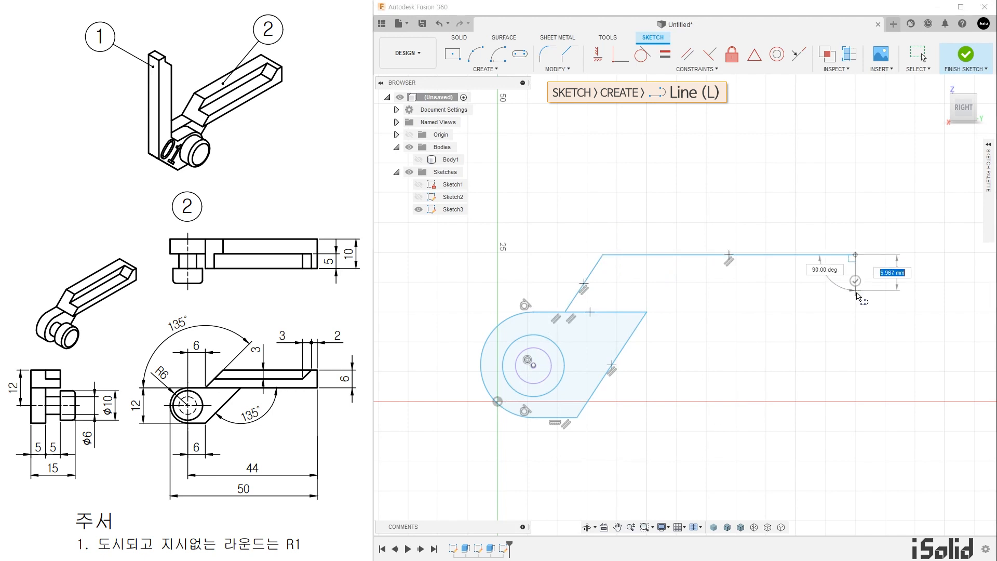
{"action": "left_click", "coordinate": [855, 311]}
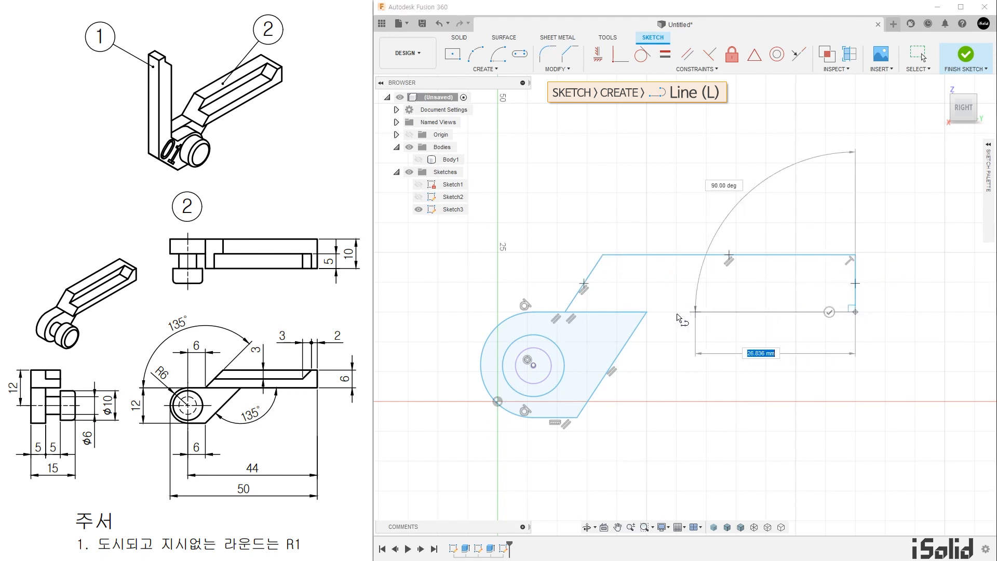
{"action": "left_click", "coordinate": [646, 312]}
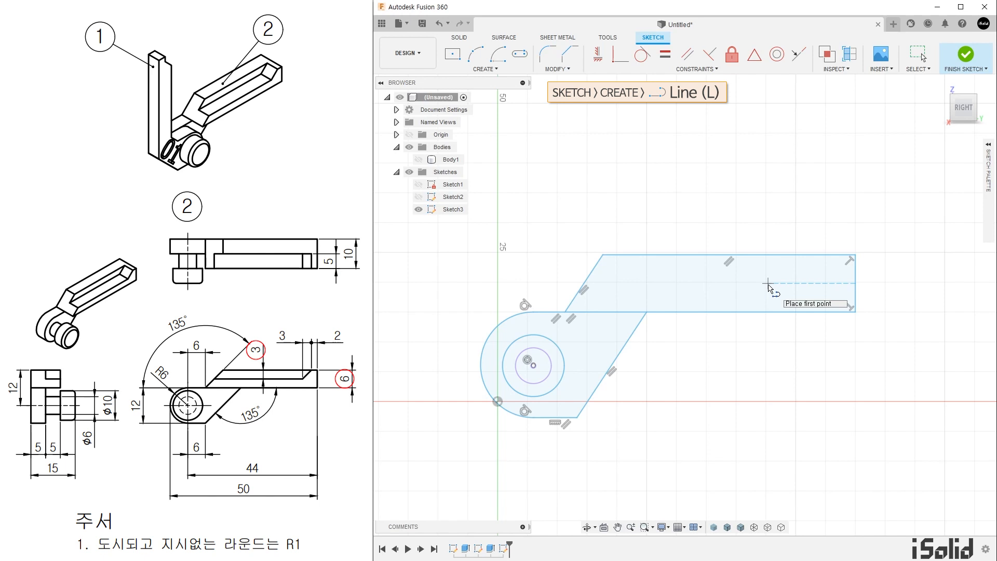
Step: Draw the recess line from the midpoint of the arm's slanted edge, ending with a parallel slanted line up to the upper edge
{"action": "left_click", "coordinate": [584, 284]}
{"action": "left_click", "coordinate": [795, 283]}
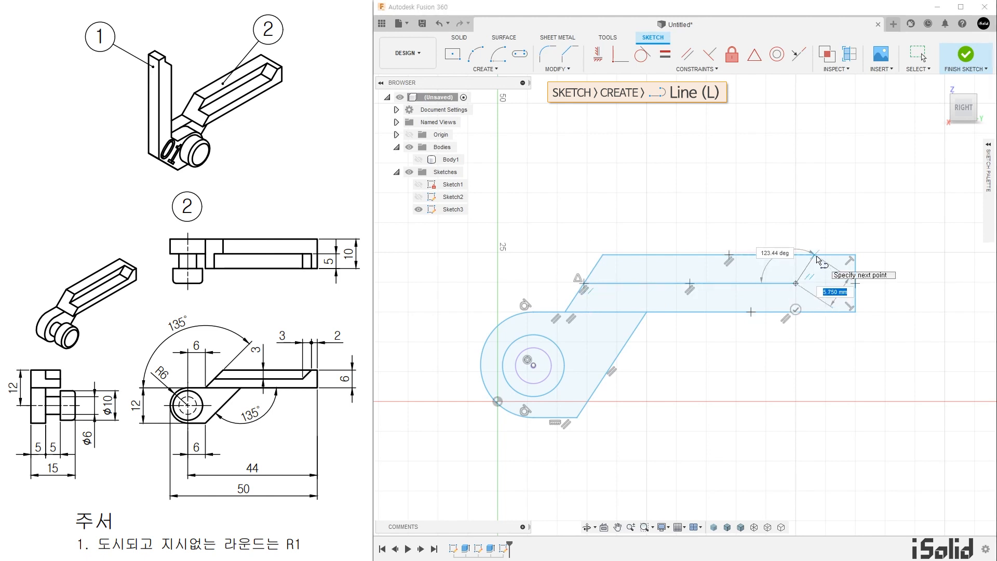
{"action": "left_click", "coordinate": [814, 255]}
{"action": "key", "text": "Escape"}
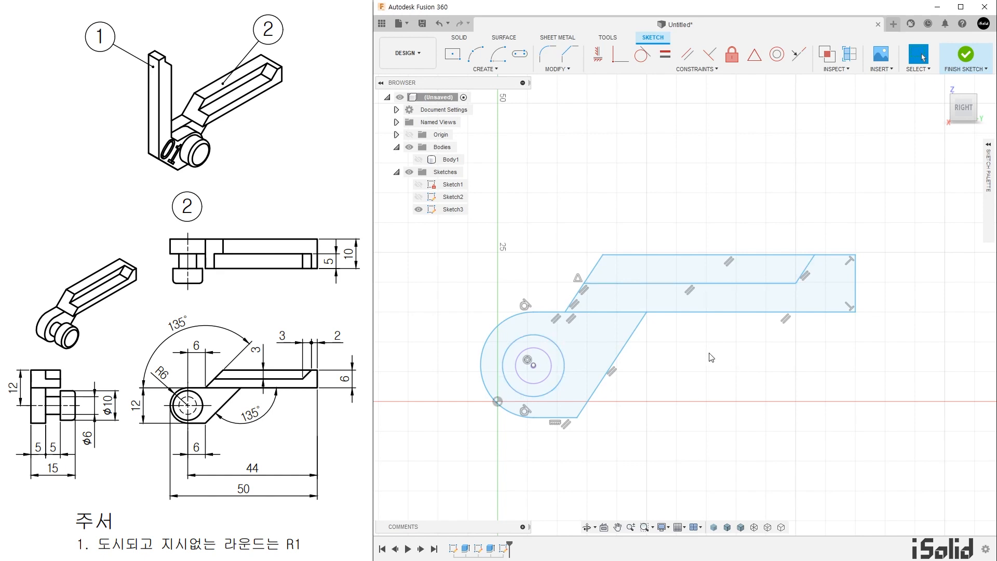
Step: Make the hub's outer arc concentric with the circle around the projected hole
{"action": "left_click", "coordinate": [777, 55]}
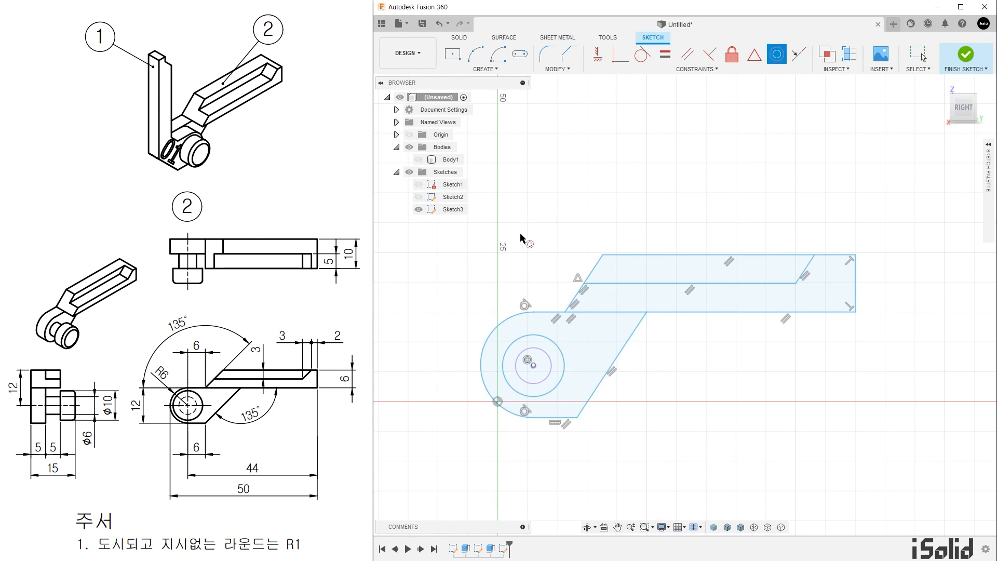
{"action": "left_click", "coordinate": [500, 323]}
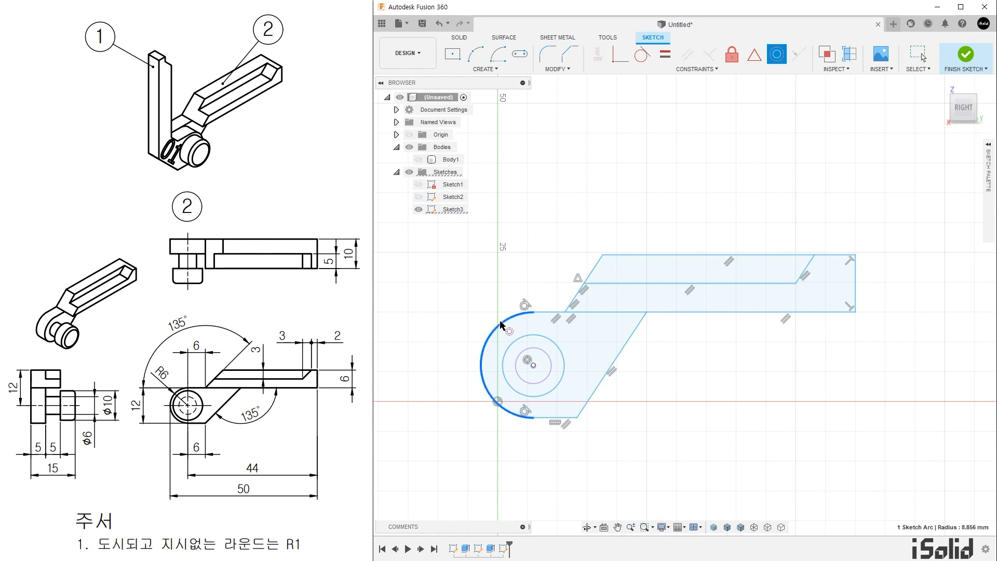
{"action": "left_click", "coordinate": [522, 355]}
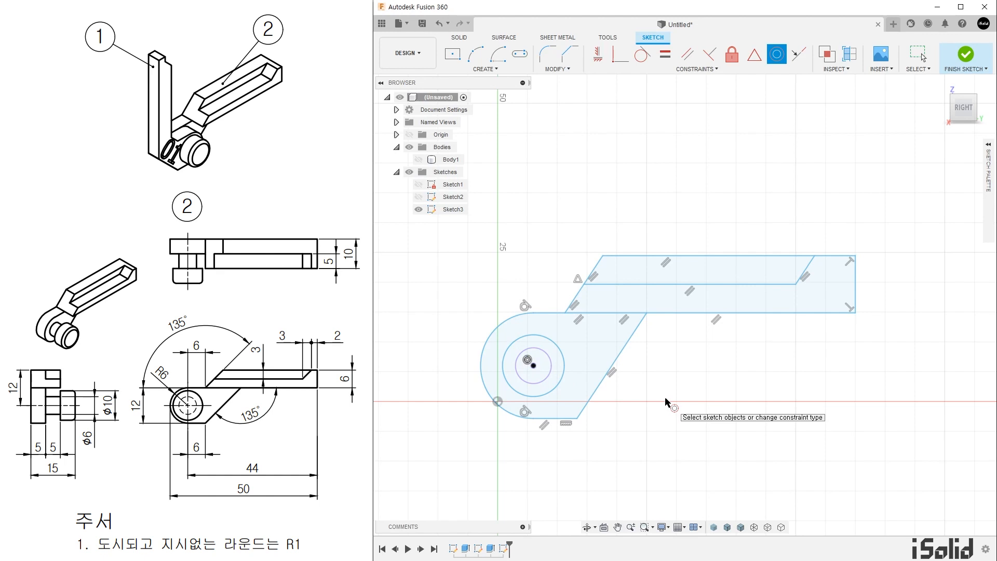
Step: Dimension the hub's outer arc to a 6 mm radius and the circle inside it to a 10 mm diameter
{"action": "key", "text": "d"}
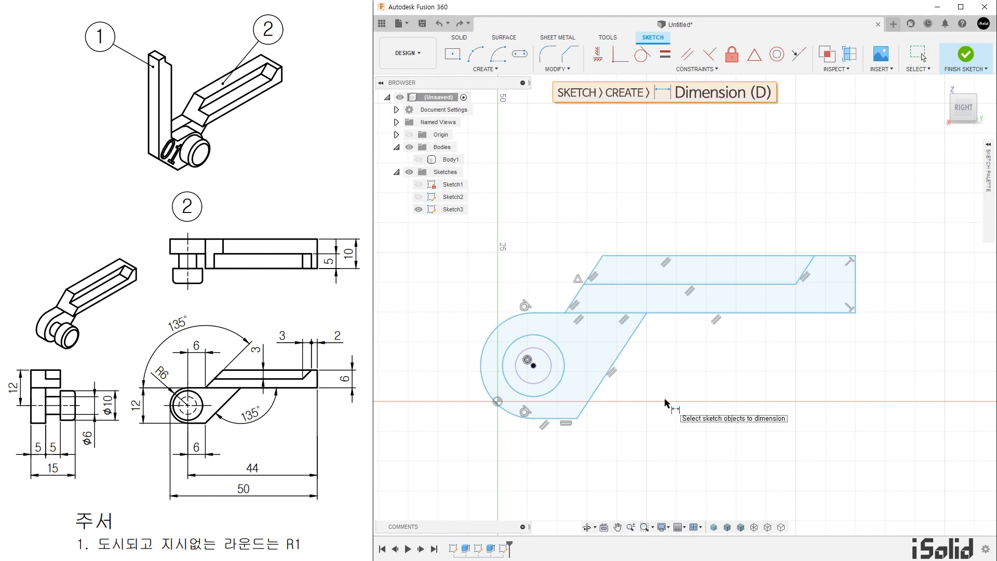
{"action": "left_click", "coordinate": [492, 406]}
{"action": "left_click", "coordinate": [472, 422]}
{"action": "key", "text": "BackSpace"}
{"action": "type", "text": "6"}
{"action": "key", "text": "Return"}
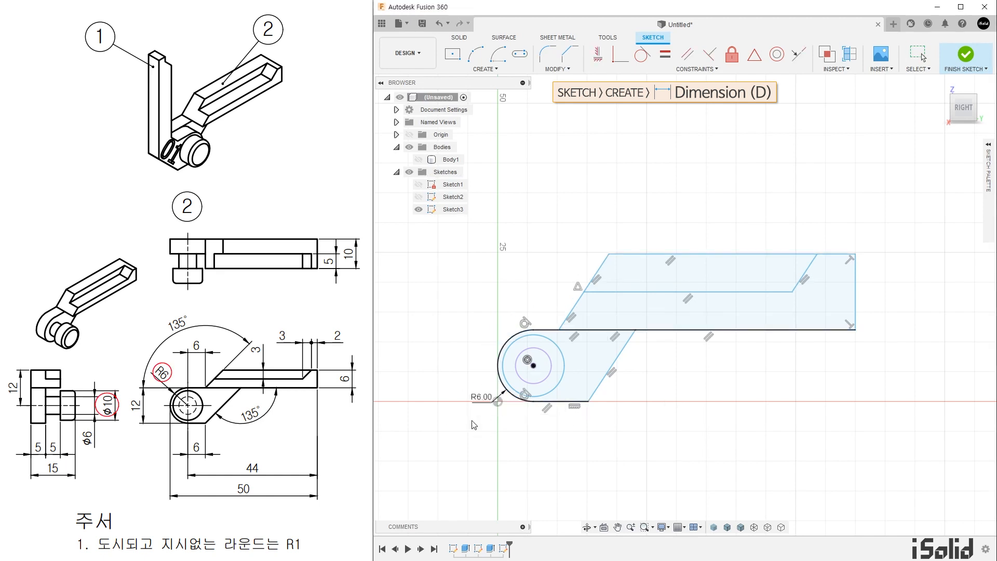
{"action": "left_click", "coordinate": [510, 351]}
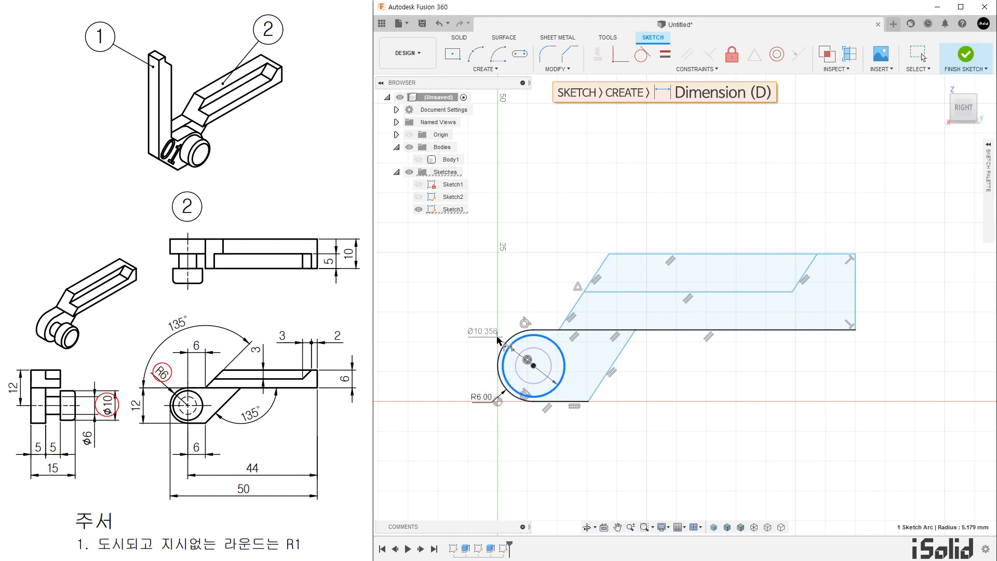
{"action": "left_click", "coordinate": [488, 327]}
{"action": "type", "text": "10"}
{"action": "key", "text": "Return"}
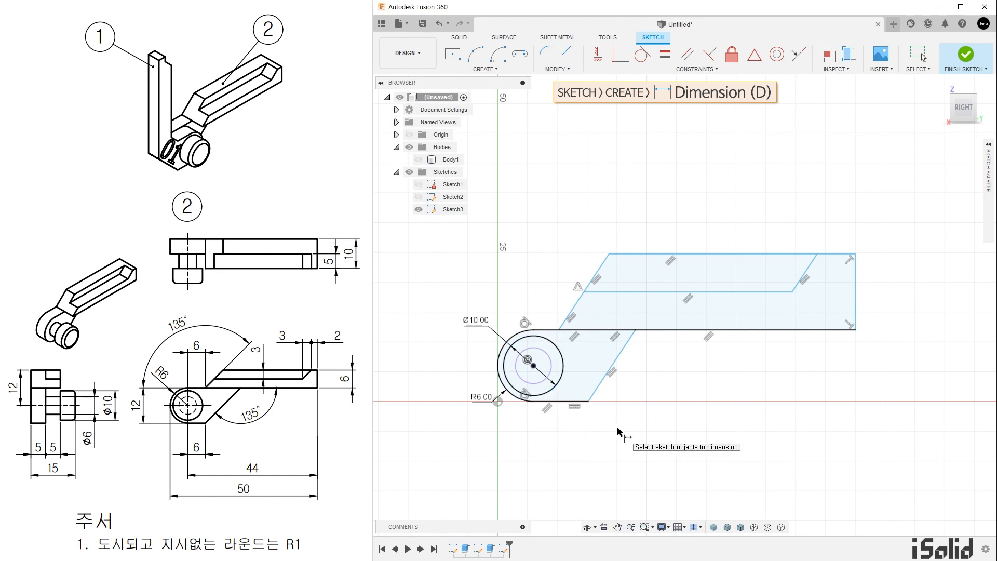
Step: Dimension the hub's lower edge to 6 mm and the angle between the lower slanted edge and the arm's underside to 135°
{"action": "left_click", "coordinate": [567, 405]}
{"action": "left_click", "coordinate": [565, 427]}
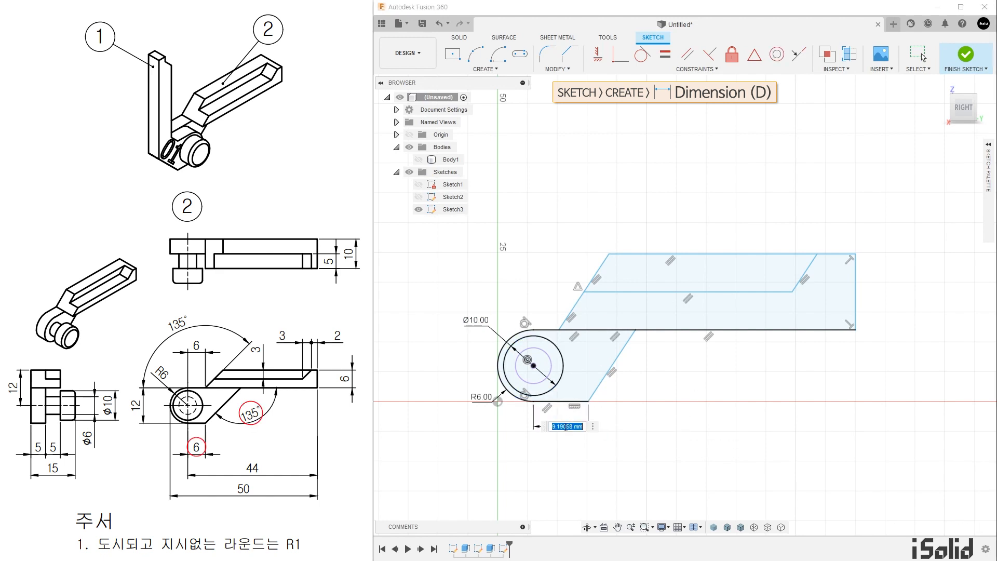
{"action": "type", "text": "6"}
{"action": "key", "text": "Return"}
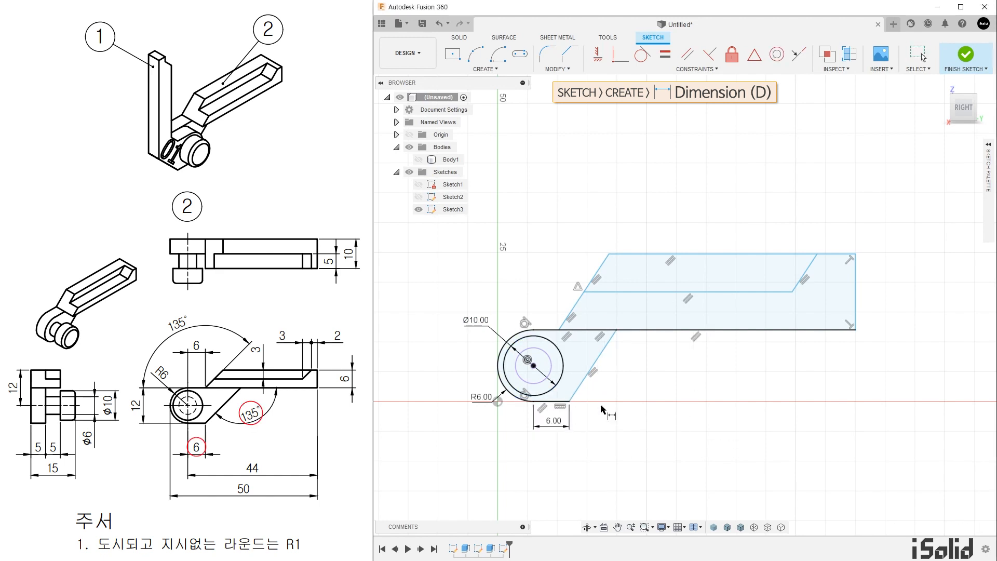
{"action": "left_click", "coordinate": [600, 354]}
{"action": "left_click", "coordinate": [662, 330]}
{"action": "left_click", "coordinate": [643, 363]}
{"action": "type", "text": "135"}
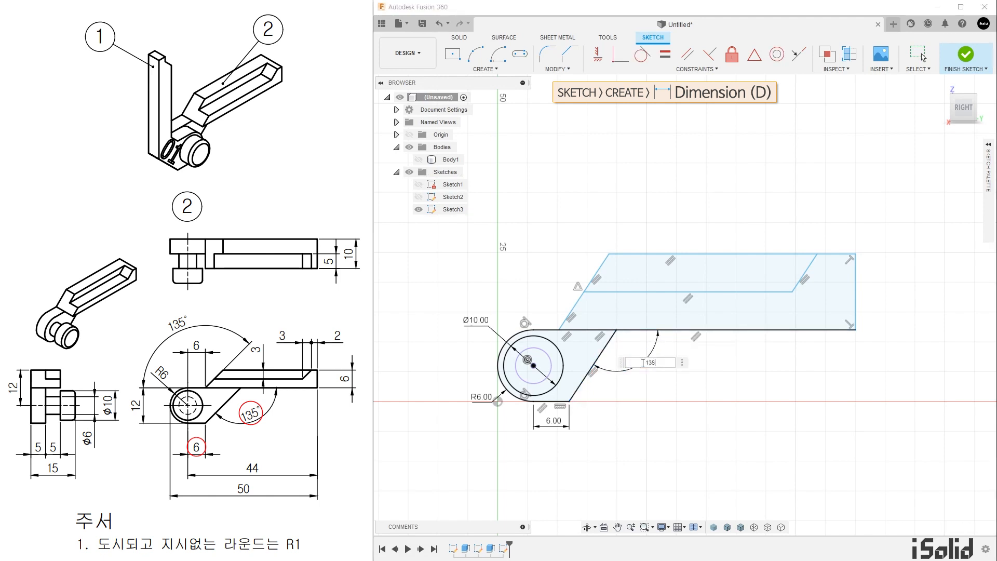
{"action": "key", "text": "Return"}
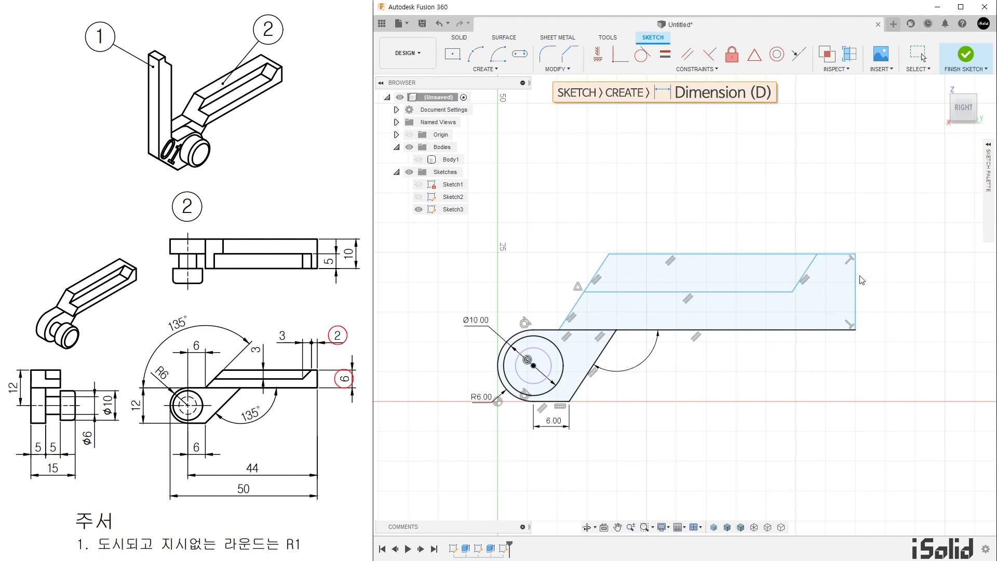
Step: Dimension the arm's end height to 6 mm and the distance from the recess's upper corner to the arm's end to 2 mm
{"action": "left_click", "coordinate": [855, 298]}
{"action": "left_click", "coordinate": [889, 298]}
{"action": "type", "text": "6"}
{"action": "key", "text": "Return"}
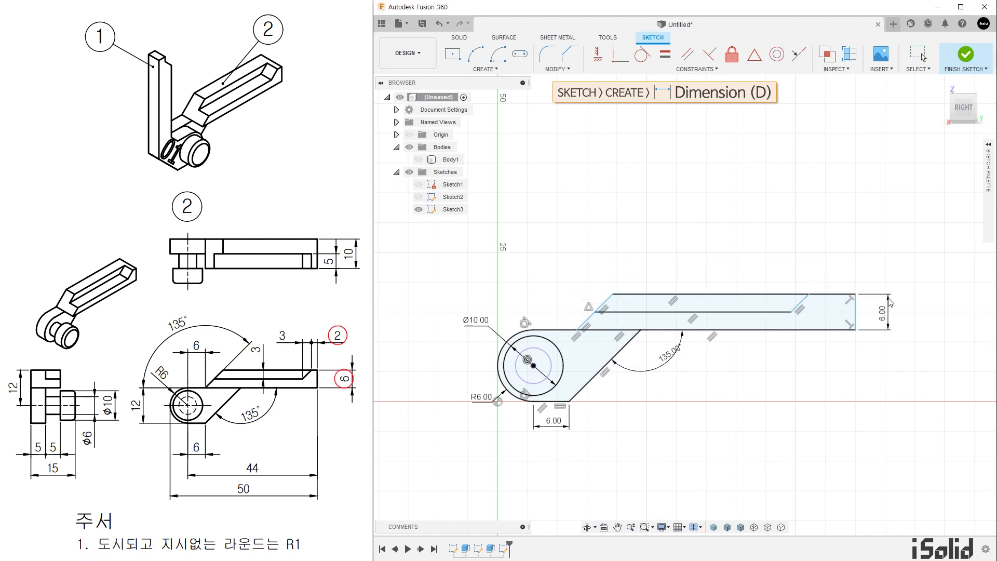
{"action": "left_click", "coordinate": [808, 294]}
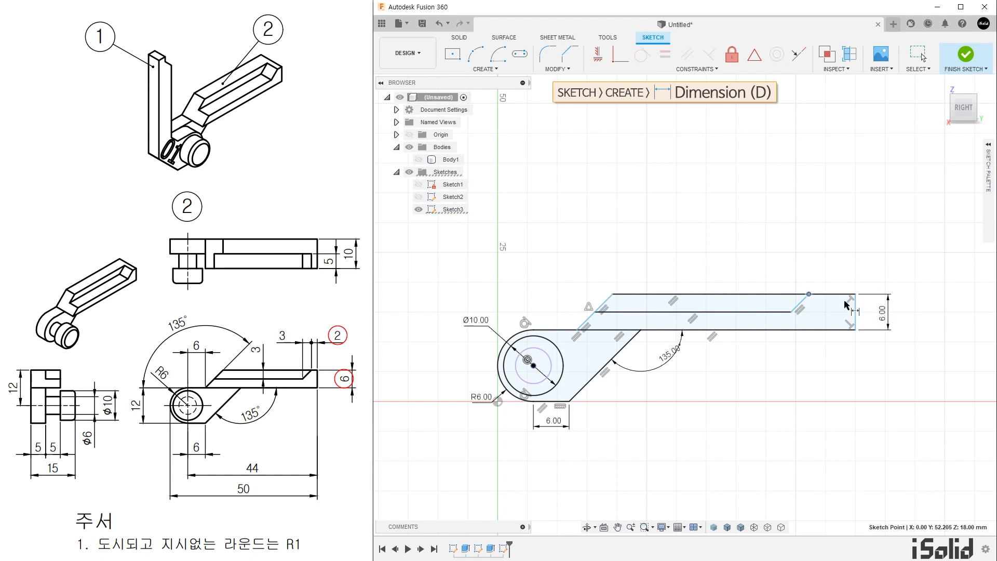
{"action": "left_click", "coordinate": [855, 311]}
{"action": "left_click", "coordinate": [840, 270]}
{"action": "type", "text": "2"}
{"action": "key", "text": "Return"}
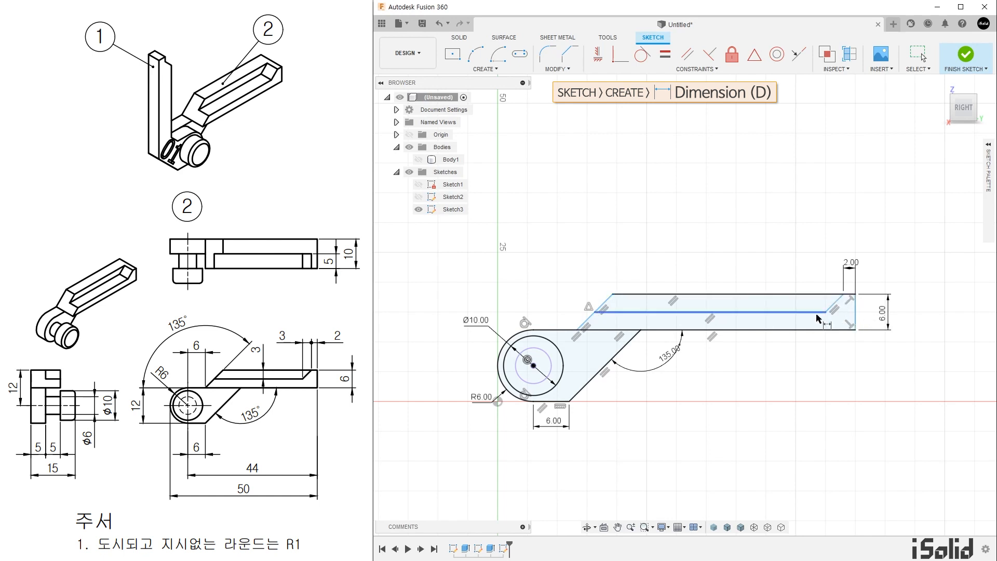
Step: Dimension the hub's upper edge from the arc's end to the start of the arm's slanted edge at 6 mm
{"action": "left_click", "coordinate": [534, 330]}
{"action": "left_click", "coordinate": [576, 329]}
{"action": "left_click", "coordinate": [556, 281]}
{"action": "type", "text": "6"}
{"action": "key", "text": "Return"}
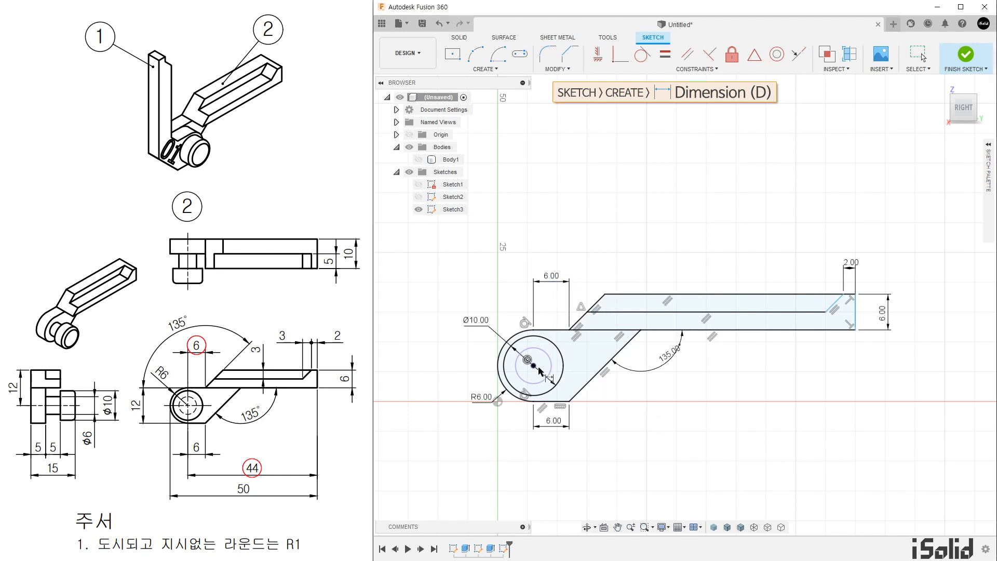
Step: Dimension the horizontal distance from the hub's centre to the arm's end at 44 mm
{"action": "left_click", "coordinate": [534, 367]}
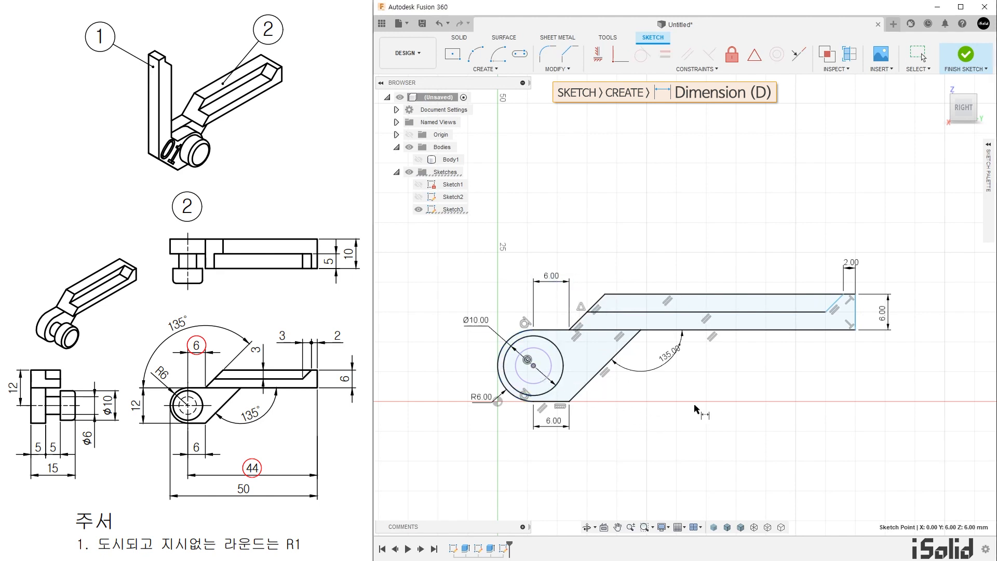
{"action": "left_click", "coordinate": [856, 321]}
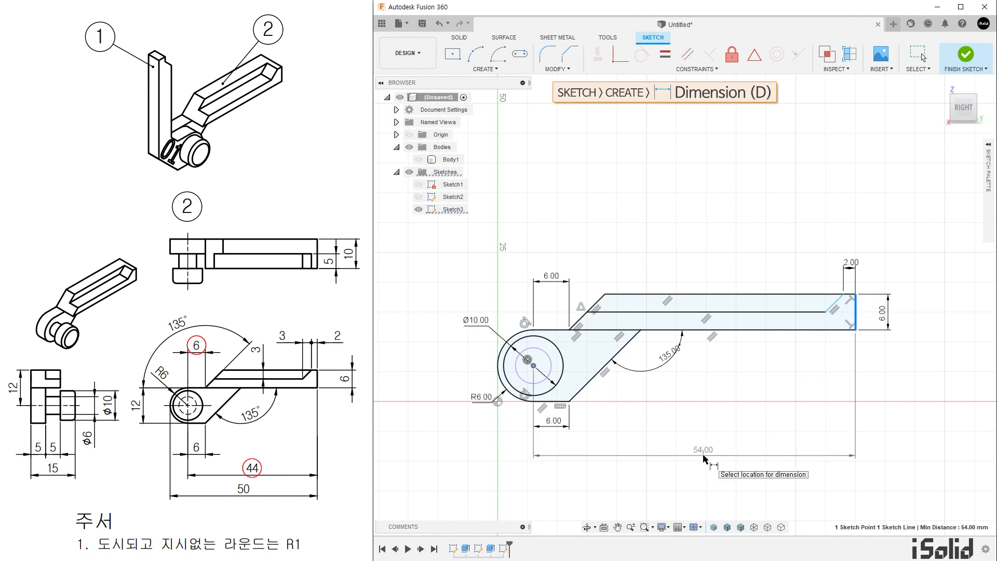
{"action": "left_click", "coordinate": [704, 456]}
{"action": "key", "text": "BackSpace"}
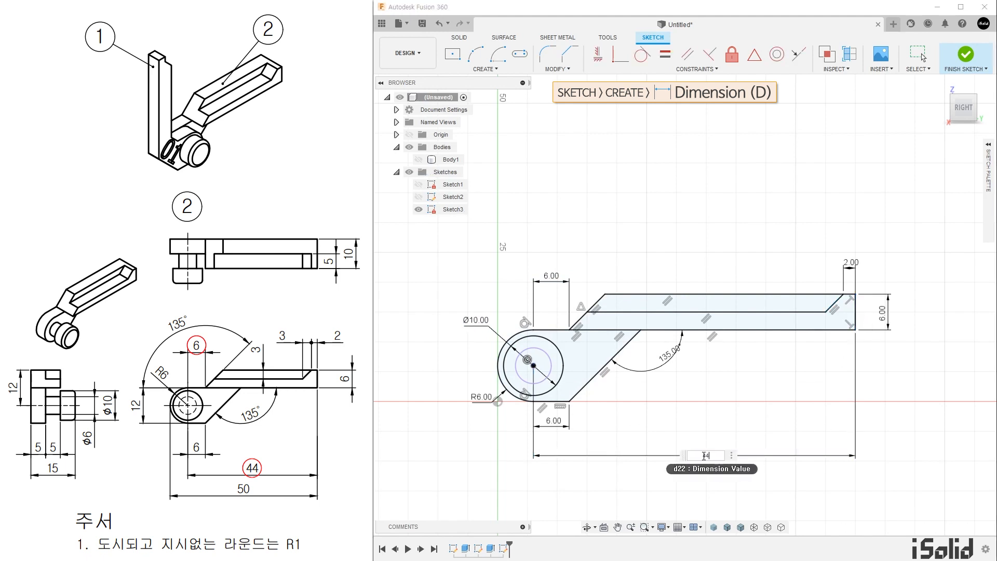
{"action": "key", "text": "Return"}
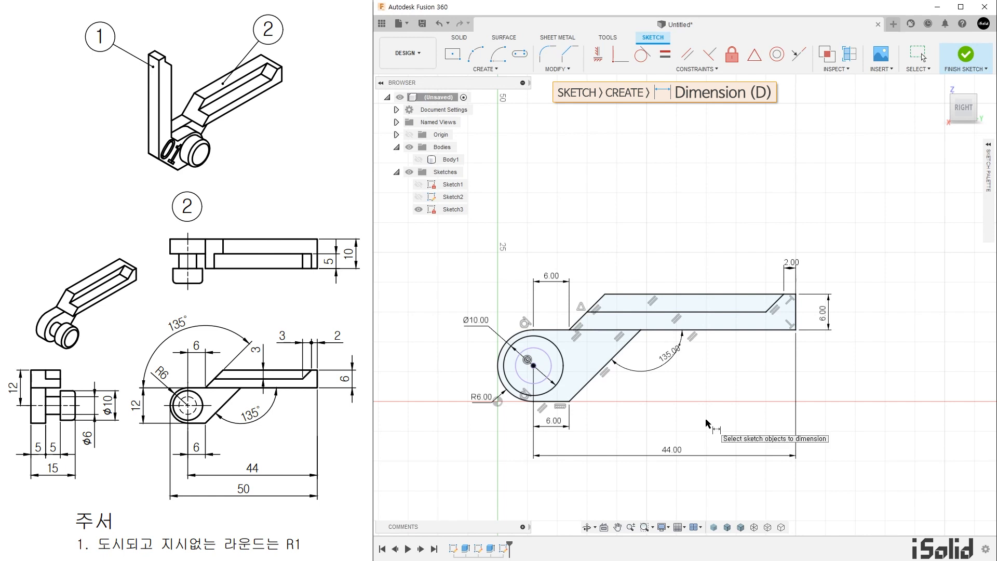
{"action": "key", "text": "Escape"}
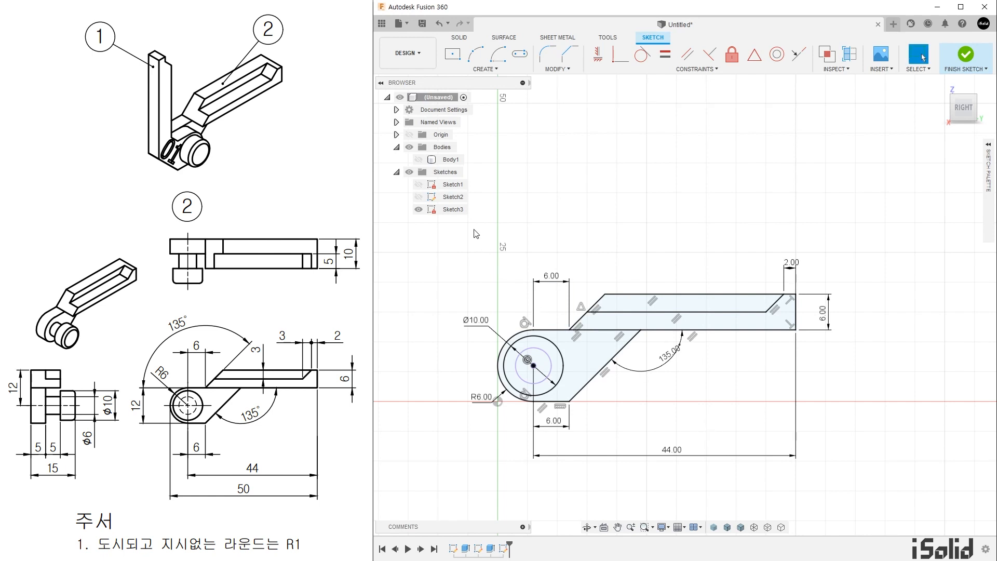
Step: Show part 1's body behind part 2's profile and finish the sketch
{"action": "left_click", "coordinate": [418, 159]}
{"action": "scroll", "coordinate": [434, 368], "scroll_direction": "down", "scroll_amount": 2}
{"action": "middle_click_drag", "start_coordinate": [434, 370], "coordinate": [535, 387]}
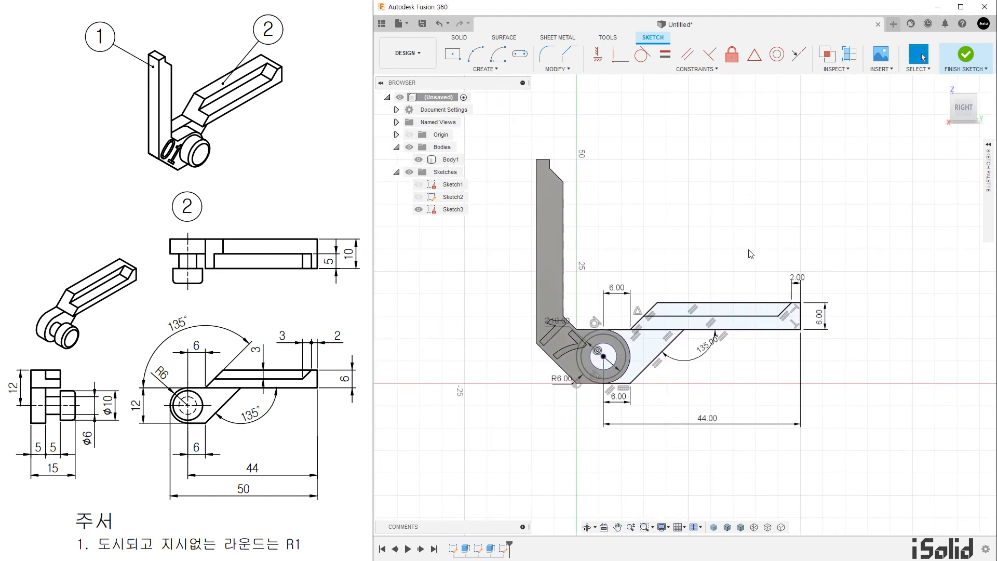
{"action": "left_click", "coordinate": [961, 56]}
Step: Extrude all five regions of part 2's profile by -5 mm as a new body
{"action": "mouse_move", "coordinate": [703, 306]}
{"action": "middle_mouse_down"}
{"action": "mouse_move", "coordinate": [677, 320]}
{"action": "mouse_move", "coordinate": [604, 327]}
{"action": "mouse_move", "coordinate": [696, 311]}
{"action": "mouse_move", "coordinate": [665, 287]}
{"action": "middle_mouse_up"}
{"action": "key", "text": "e"}
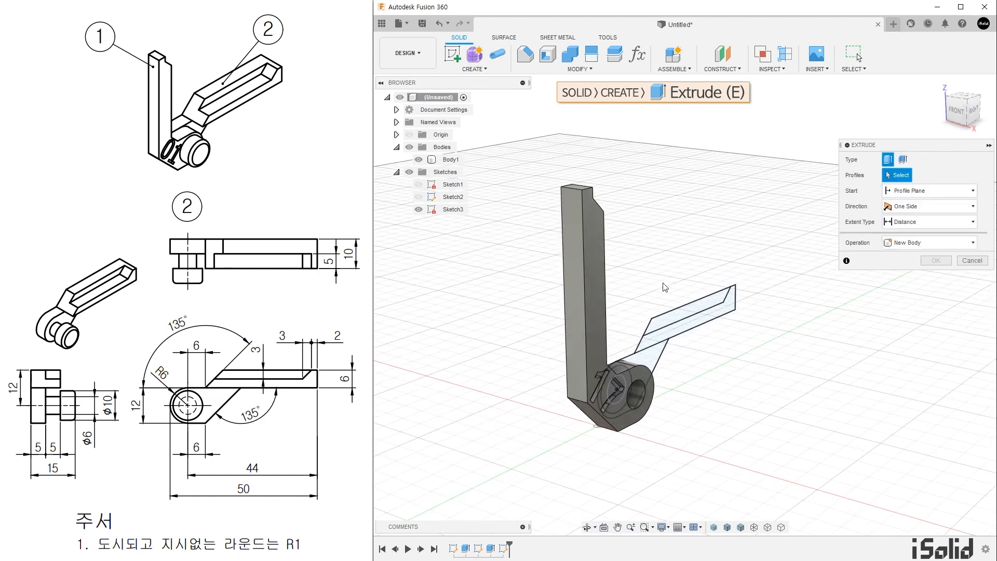
{"action": "mouse_move", "coordinate": [521, 256]}
{"action": "left_mouse_down"}
{"action": "mouse_move", "coordinate": [685, 322]}
{"action": "mouse_move", "coordinate": [821, 457]}
{"action": "left_mouse_up"}
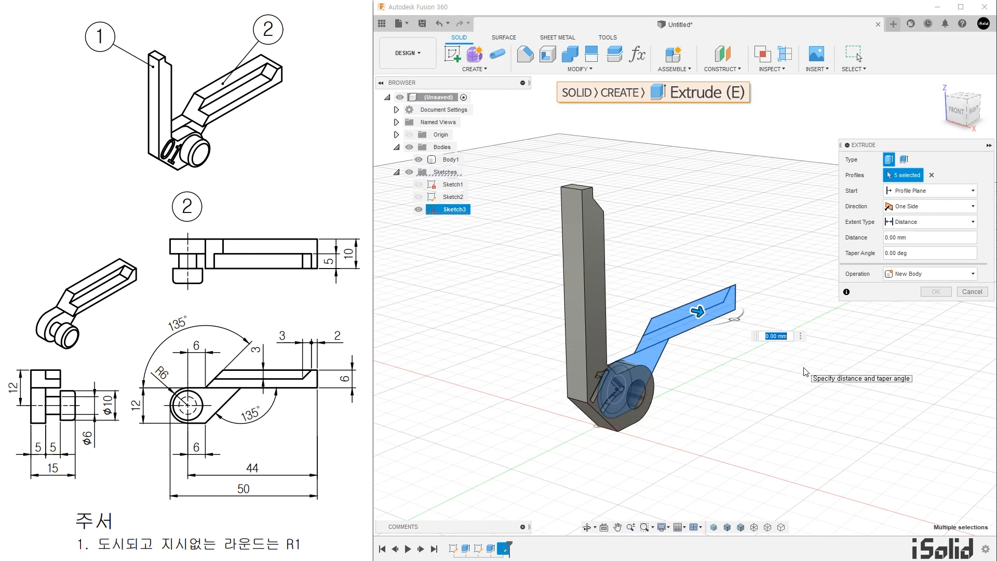
{"action": "left_click", "coordinate": [860, 241]}
{"action": "type", "text": "-5"}
{"action": "middle_click_drag", "start_coordinate": [699, 426], "coordinate": [633, 382], "text": "shift"}
{"action": "middle_click_drag", "start_coordinate": [824, 435], "coordinate": [752, 410], "text": "shift"}
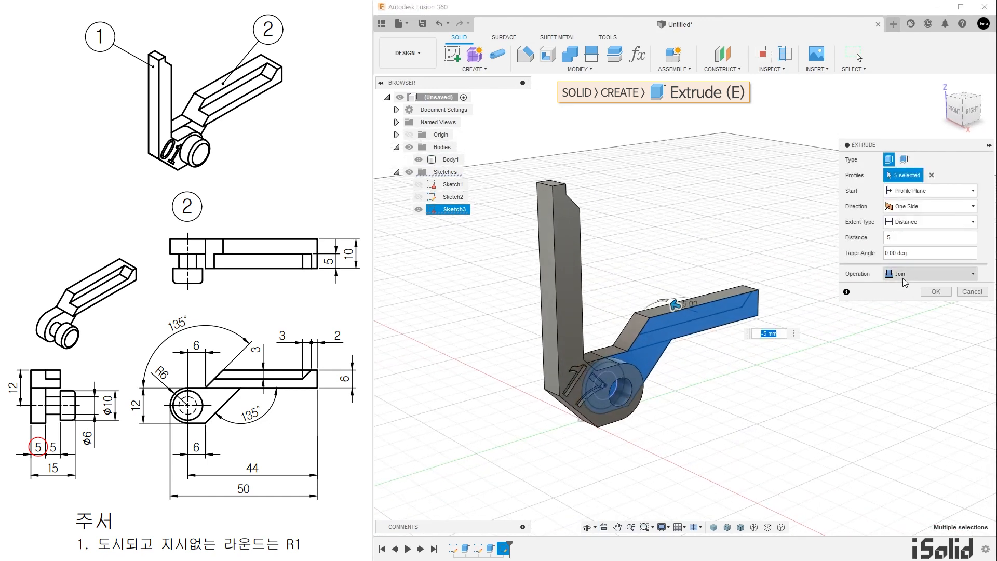
{"action": "left_click", "coordinate": [914, 275]}
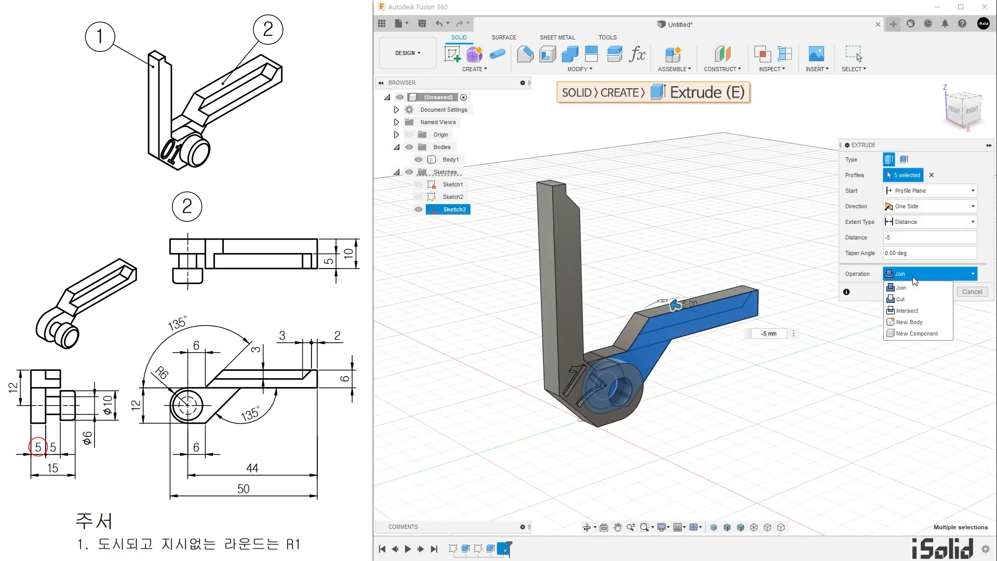
{"action": "left_click", "coordinate": [909, 322]}
{"action": "key", "text": "Return"}
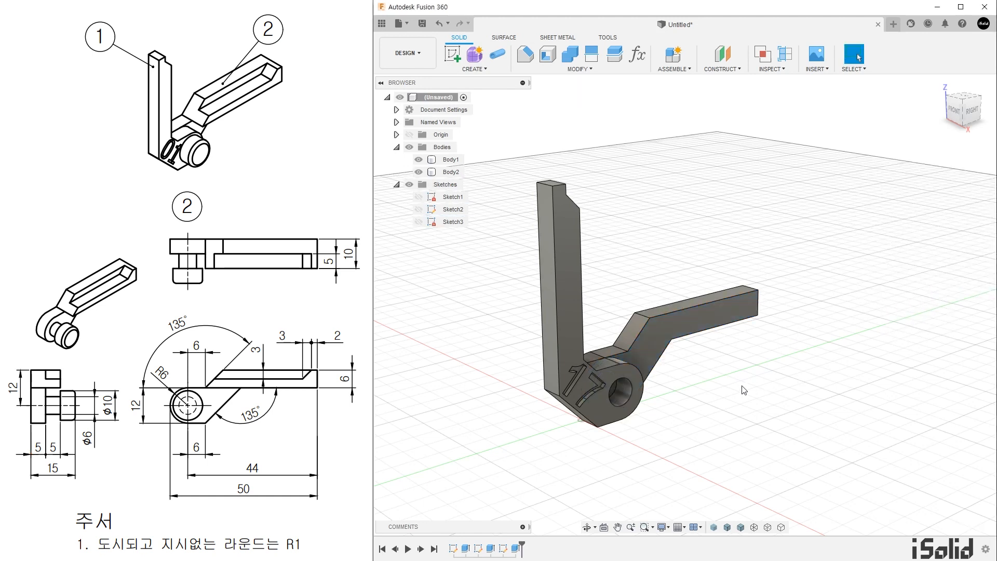
Step: Hide part 1's body and show part 2's profile sketch again
{"action": "left_click", "coordinate": [419, 159]}
{"action": "left_click", "coordinate": [418, 222]}
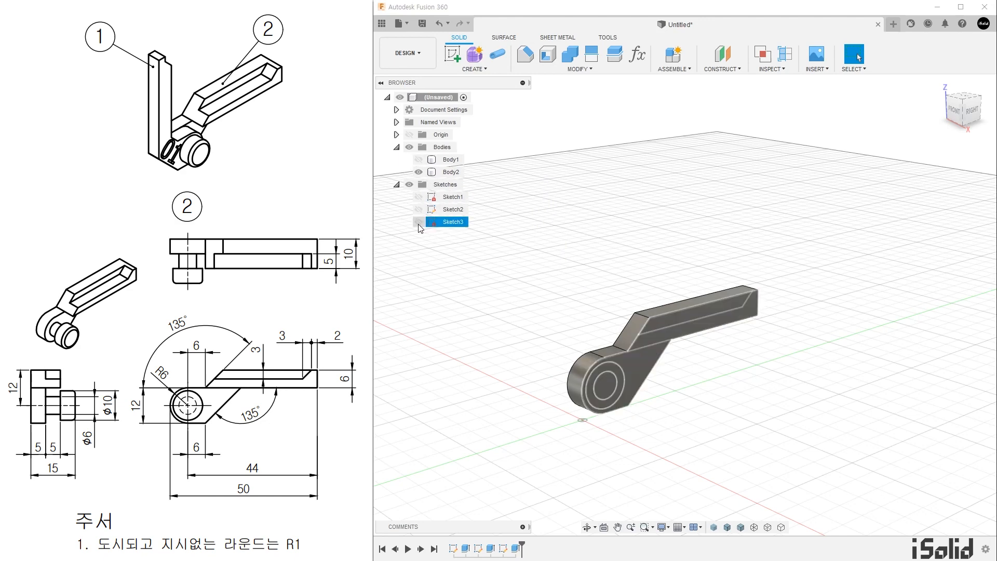
{"action": "mouse_move", "coordinate": [656, 428]}
{"action": "middle_mouse_down", "text": "shift"}
{"action": "mouse_move", "coordinate": [616, 349]}
{"action": "mouse_move", "coordinate": [698, 383]}
{"action": "middle_mouse_up", "text": "shift"}
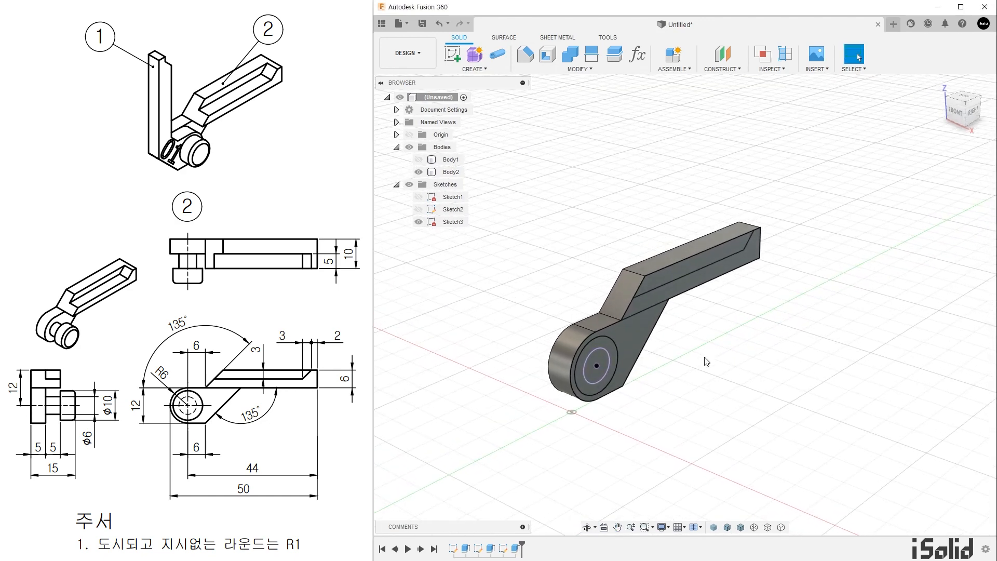
Step: Extrude the hub's inner circle and the arm's lower rim region 5 mm outward, joined to part 2's body
{"action": "key", "text": "e"}
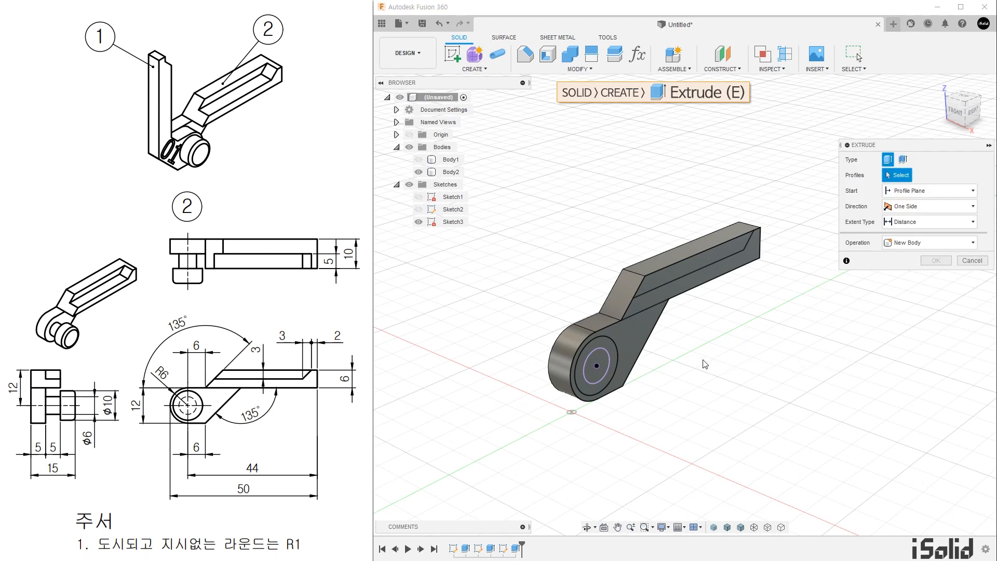
{"action": "left_click", "coordinate": [599, 372]}
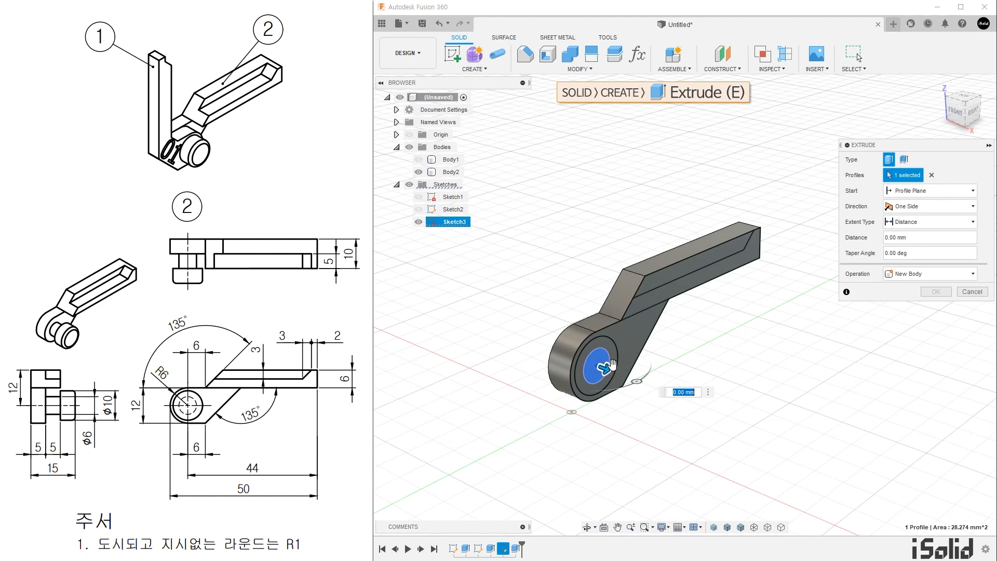
{"action": "left_click", "coordinate": [725, 274]}
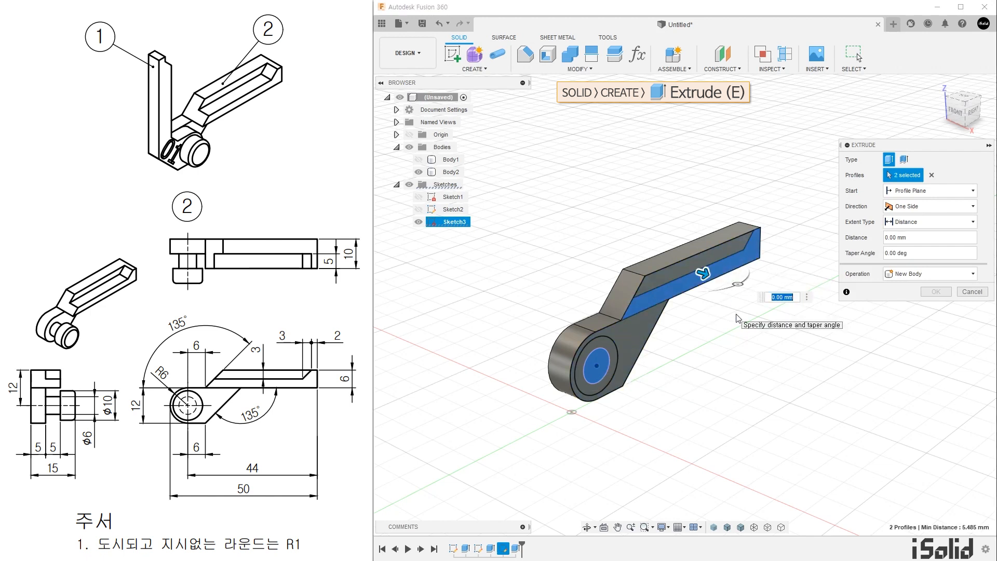
{"action": "left_click", "coordinate": [894, 237]}
{"action": "type", "text": "5"}
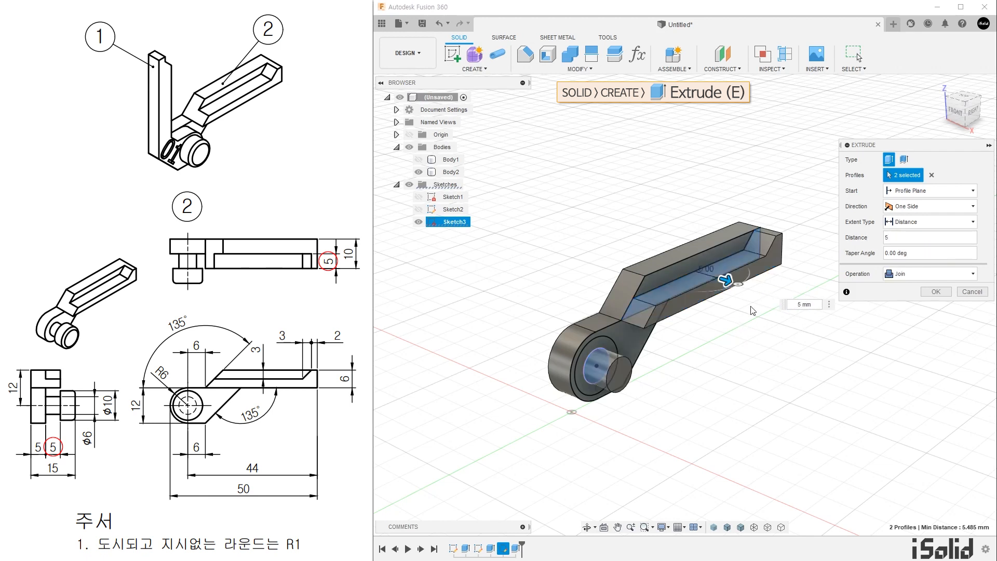
{"action": "left_click", "coordinate": [934, 292]}
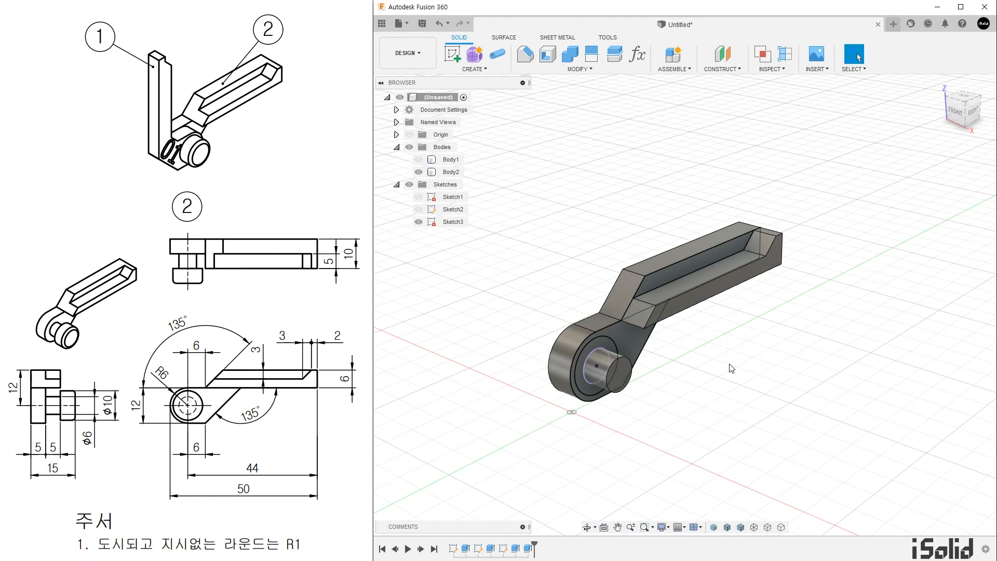
Step: Extrude the hub's inner circle and surrounding ring 5 mm, starting from the pin's end face and joined to part 2
{"action": "key", "text": "e"}
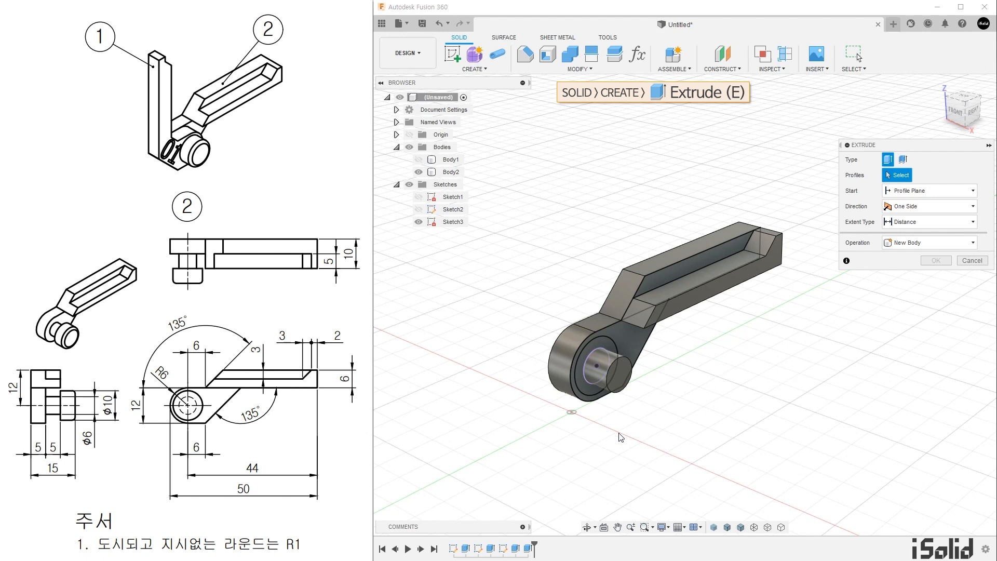
{"action": "left_click", "coordinate": [590, 373]}
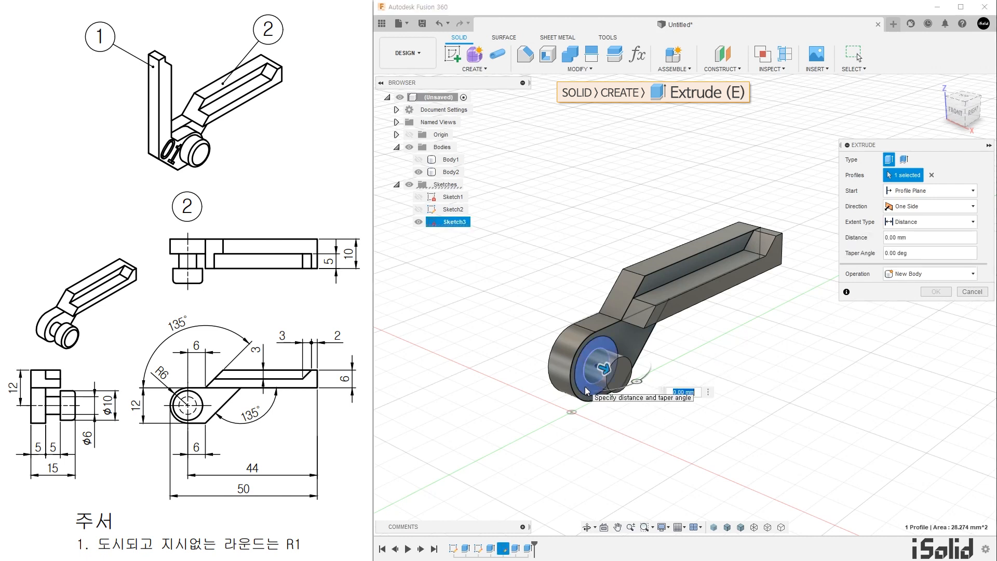
{"action": "left_click", "coordinate": [586, 391]}
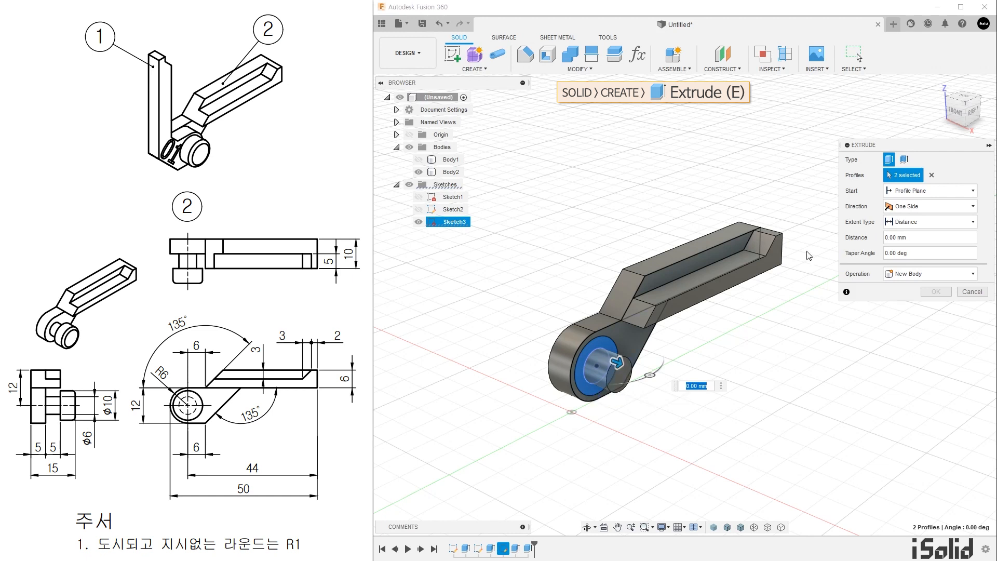
{"action": "left_click", "coordinate": [927, 192]}
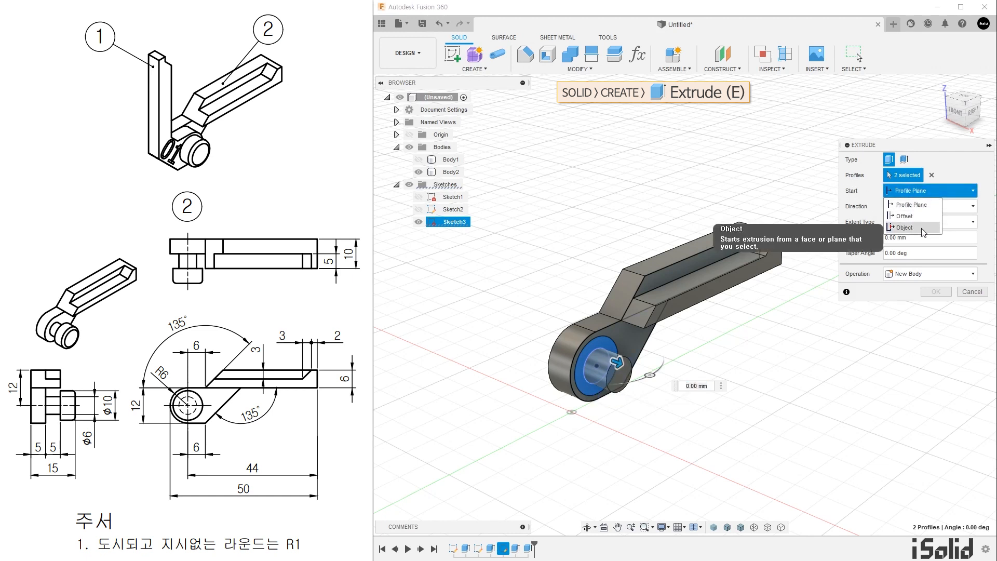
{"action": "left_click", "coordinate": [914, 227]}
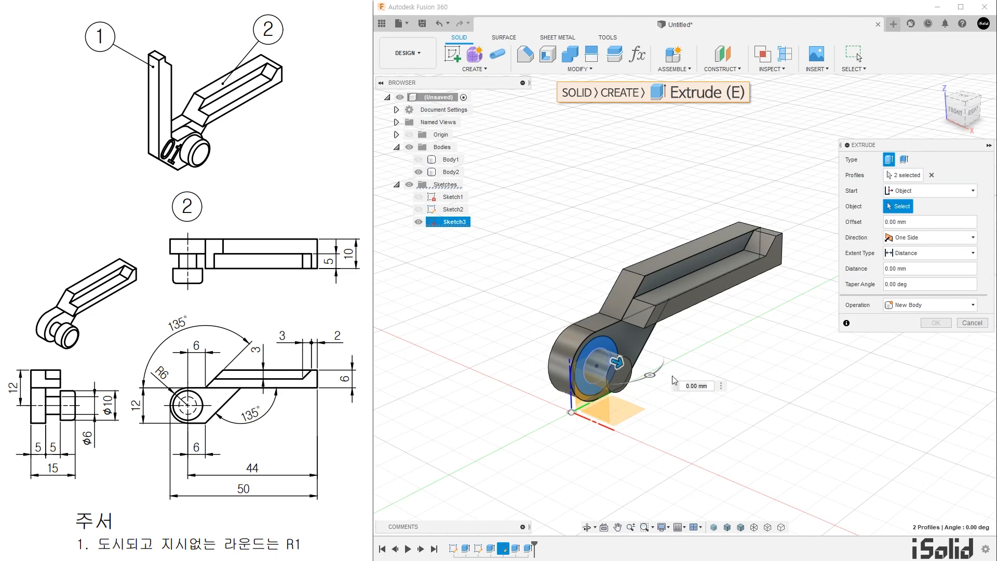
{"action": "scroll", "coordinate": [650, 404], "scroll_direction": "up", "scroll_amount": 2}
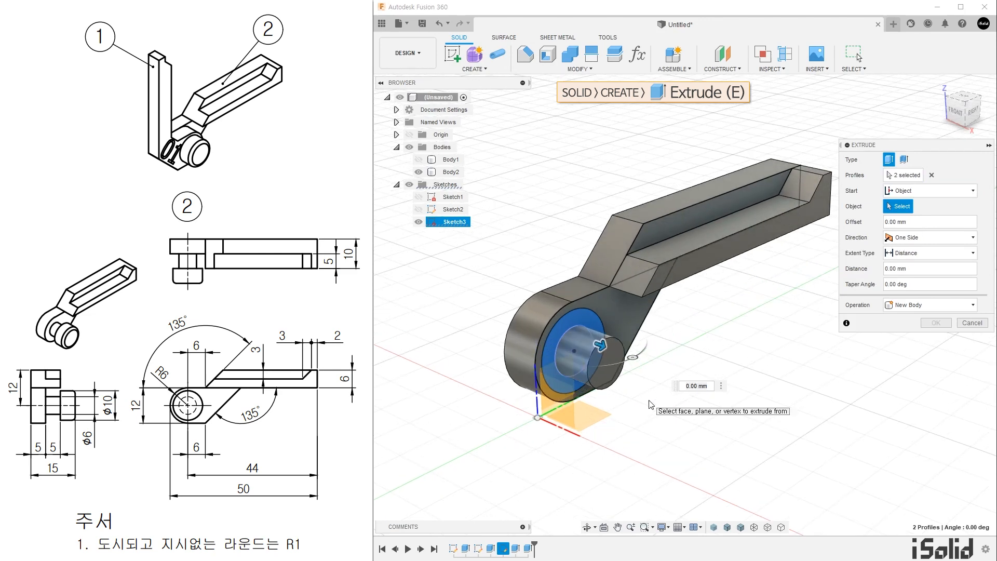
{"action": "left_click", "coordinate": [611, 378]}
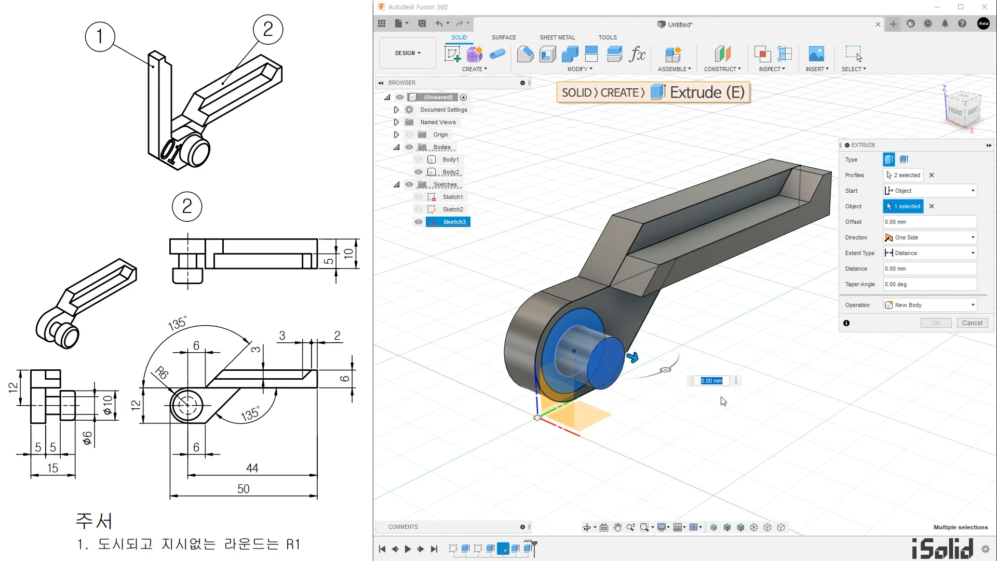
{"action": "type", "text": "5"}
{"action": "mouse_move", "coordinate": [662, 420]}
{"action": "middle_mouse_down", "text": "shift"}
{"action": "mouse_move", "coordinate": [700, 413]}
{"action": "mouse_move", "coordinate": [661, 414]}
{"action": "middle_mouse_up", "text": "shift"}
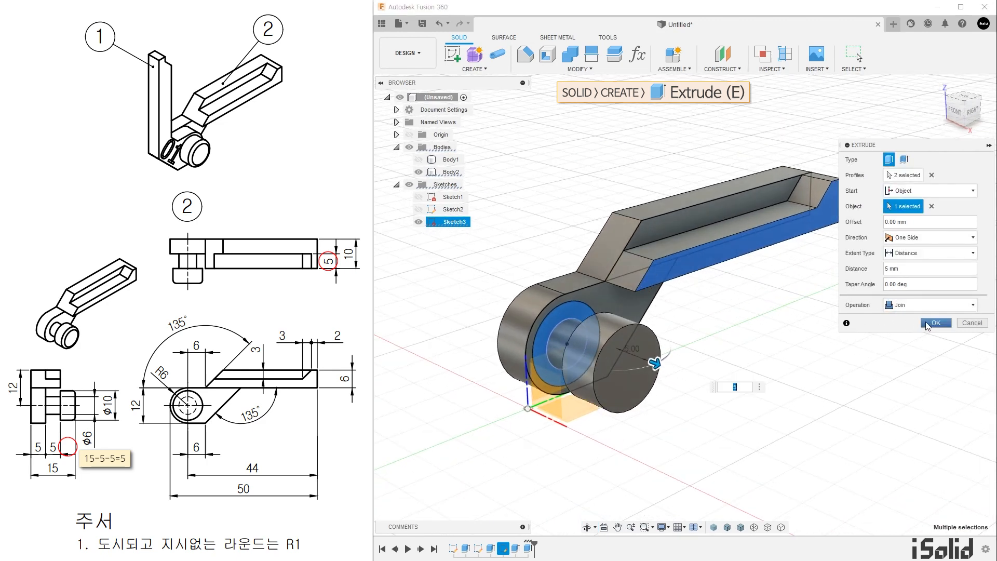
{"action": "left_click", "coordinate": [933, 323]}
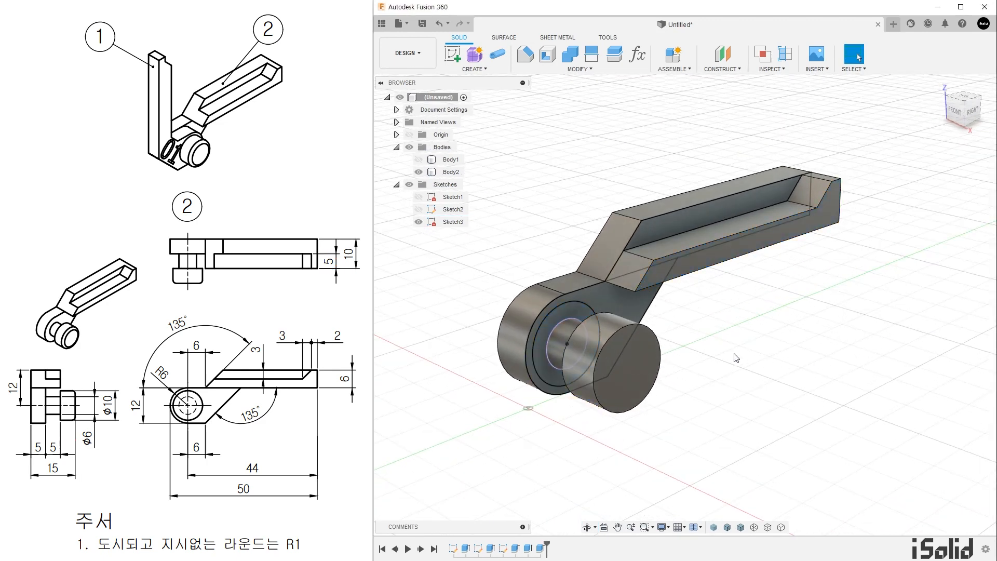
Step: Hide part 2's profile sketch and fillet the outer circular edge of the pin head with a 1 mm radius
{"action": "left_click", "coordinate": [418, 221]}
{"action": "mouse_move", "coordinate": [693, 395]}
{"action": "middle_mouse_down", "text": "shift"}
{"action": "mouse_move", "coordinate": [889, 384]}
{"action": "mouse_move", "coordinate": [710, 389]}
{"action": "middle_mouse_up", "text": "shift"}
{"action": "key", "text": "Escape"}
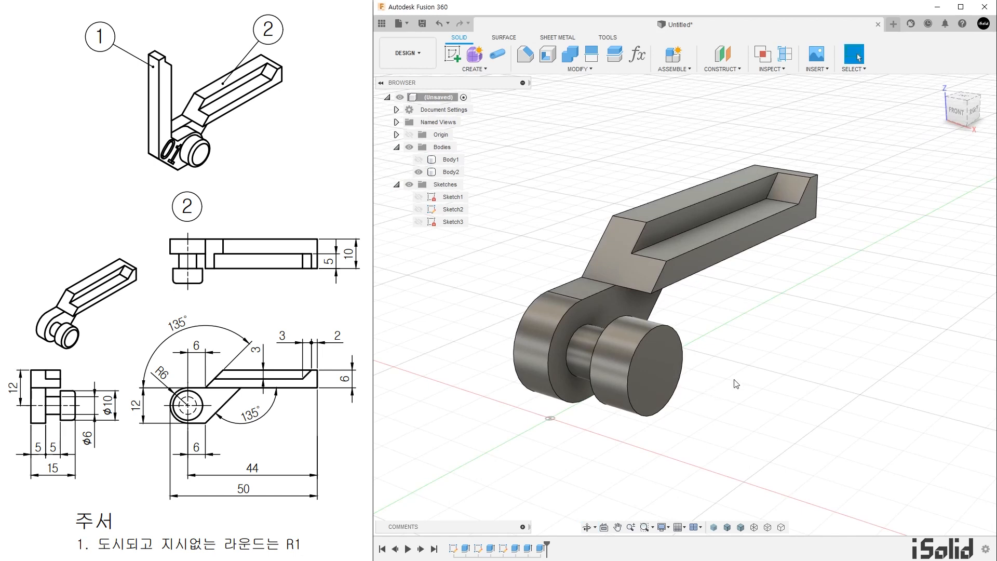
{"action": "key", "text": "f"}
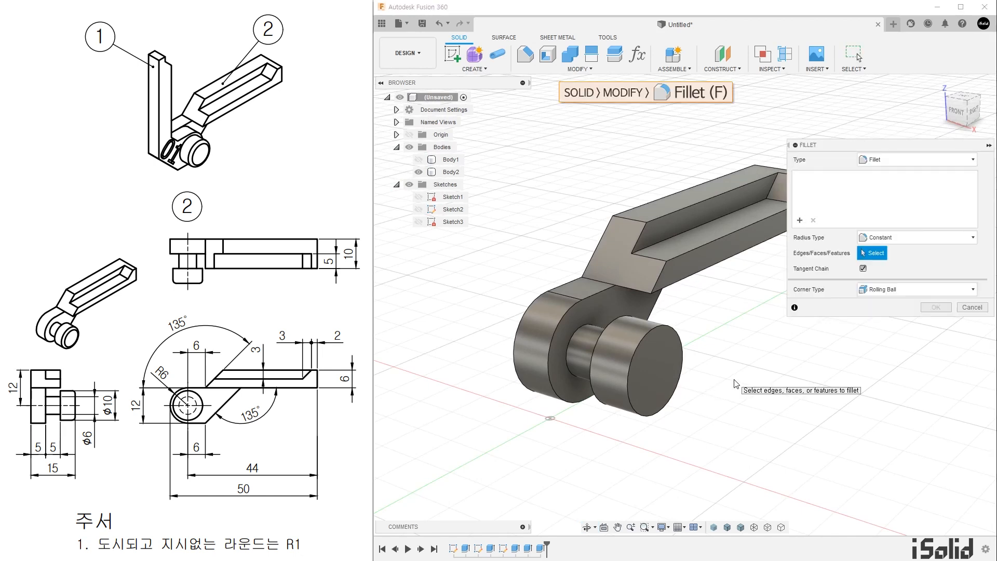
{"action": "left_click", "coordinate": [683, 355]}
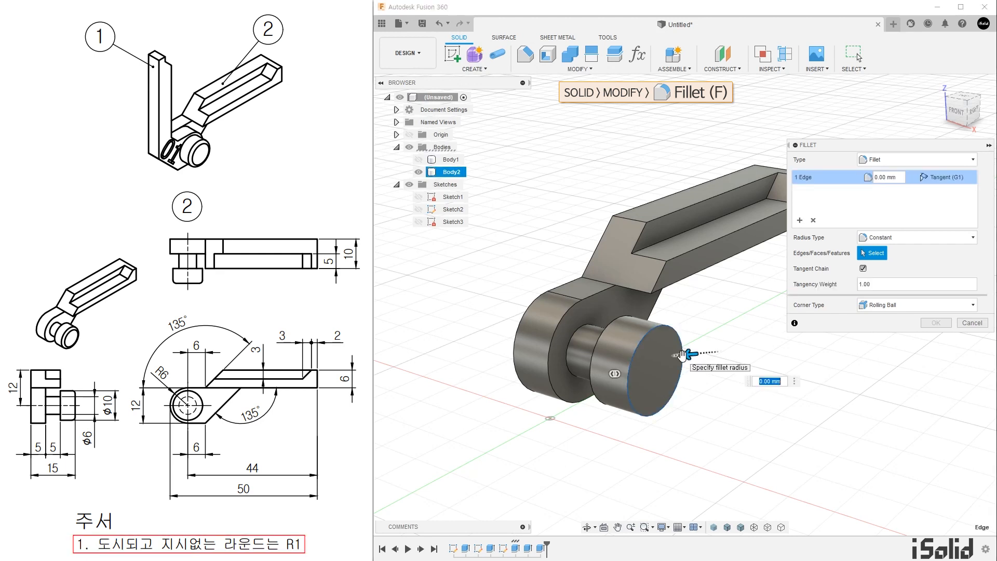
{"action": "type", "text": "1"}
{"action": "mouse_move", "coordinate": [704, 403]}
{"action": "middle_mouse_down", "text": "shift"}
{"action": "mouse_move", "coordinate": [612, 396]}
{"action": "mouse_move", "coordinate": [607, 384]}
{"action": "mouse_move", "coordinate": [704, 402]}
{"action": "middle_mouse_up", "text": "shift"}
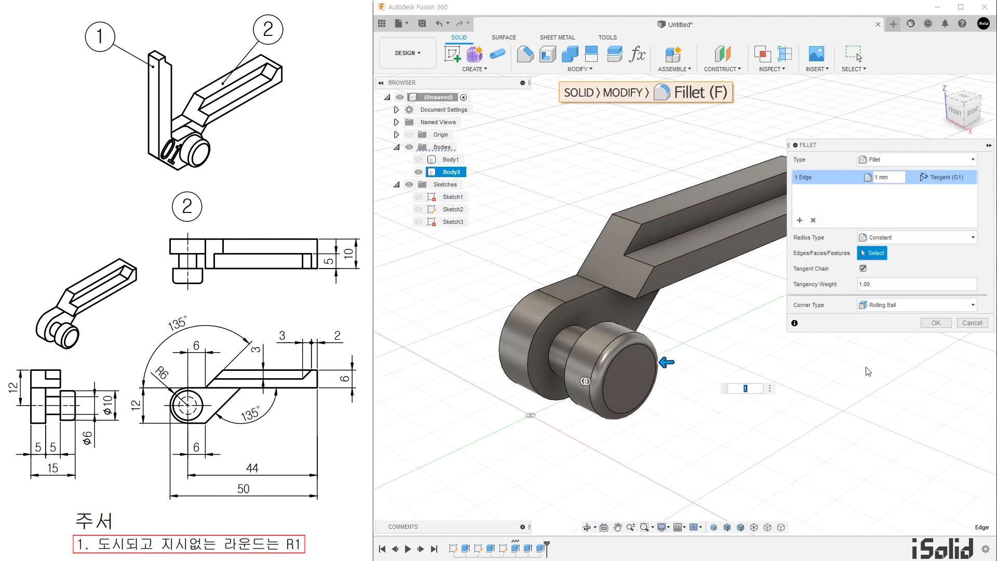
{"action": "left_click", "coordinate": [937, 323]}
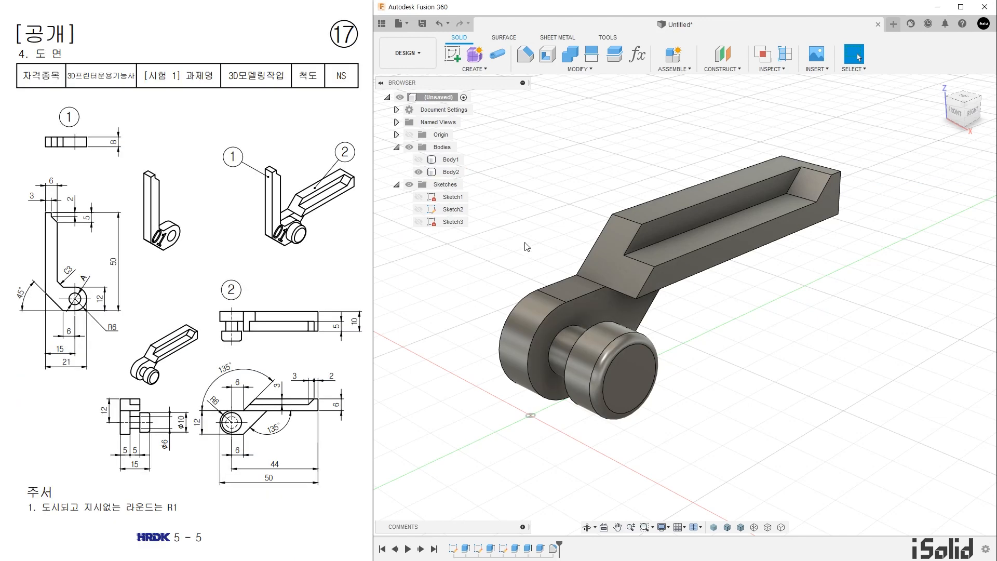
Step: Show part 1's body alongside part 2
{"action": "left_click", "coordinate": [422, 161]}
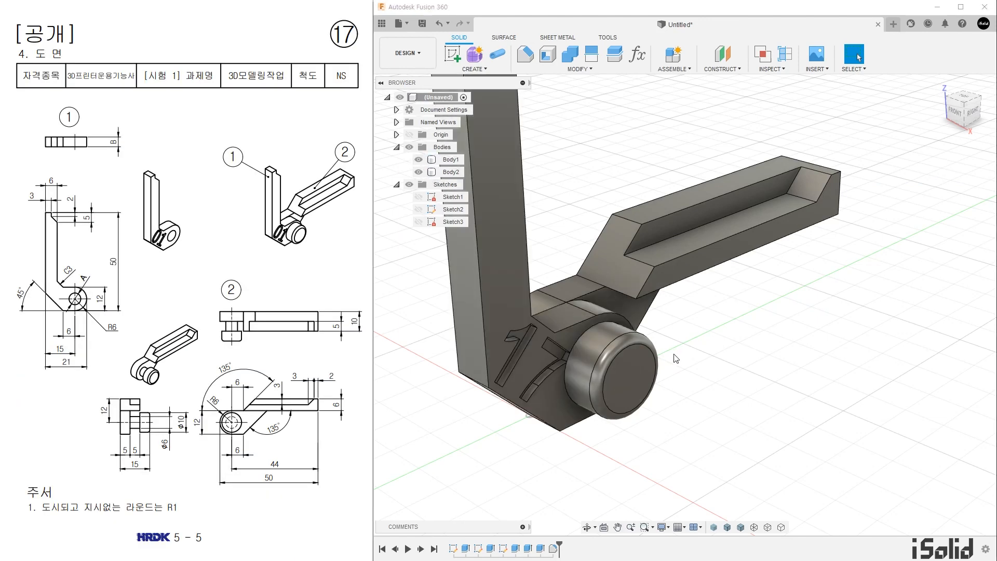
{"action": "scroll", "coordinate": [703, 365], "scroll_direction": "down", "scroll_amount": 3}
{"action": "scroll", "coordinate": [705, 366], "scroll_direction": "up", "scroll_amount": 2}
{"action": "middle_click_drag", "start_coordinate": [730, 383], "coordinate": [764, 393]}
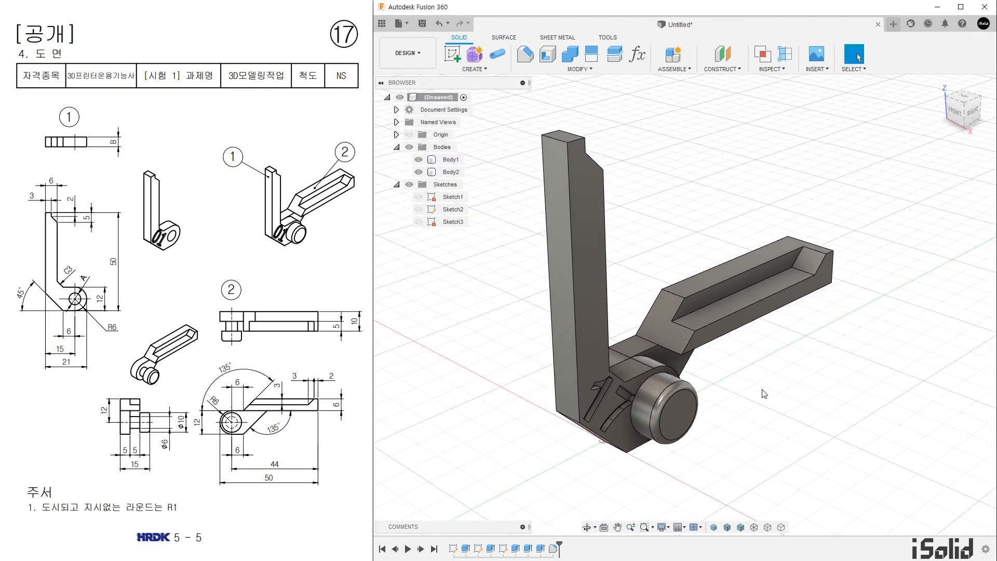
Step: Check the two bodies for interference without including coincident faces, and close the analysis
{"action": "left_click", "coordinate": [772, 69]}
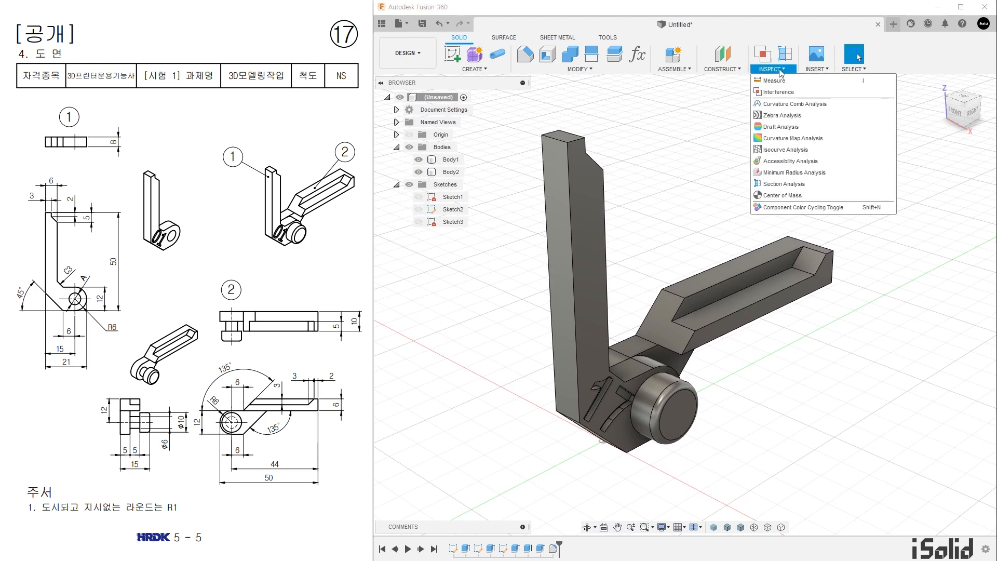
{"action": "left_click", "coordinate": [803, 93]}
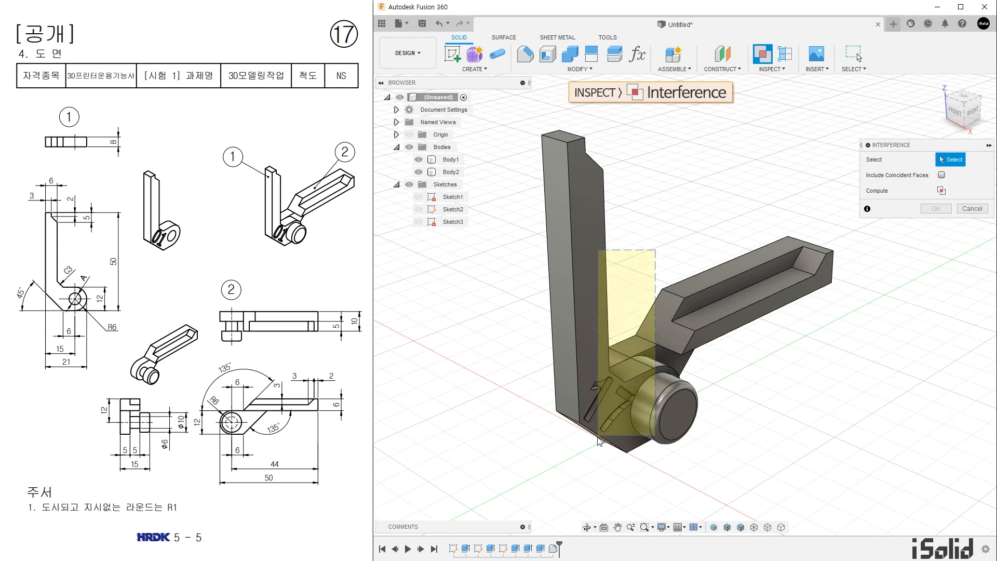
{"action": "left_click_drag", "start_coordinate": [598, 440], "coordinate": [596, 441]}
{"action": "left_click", "coordinate": [941, 190]}
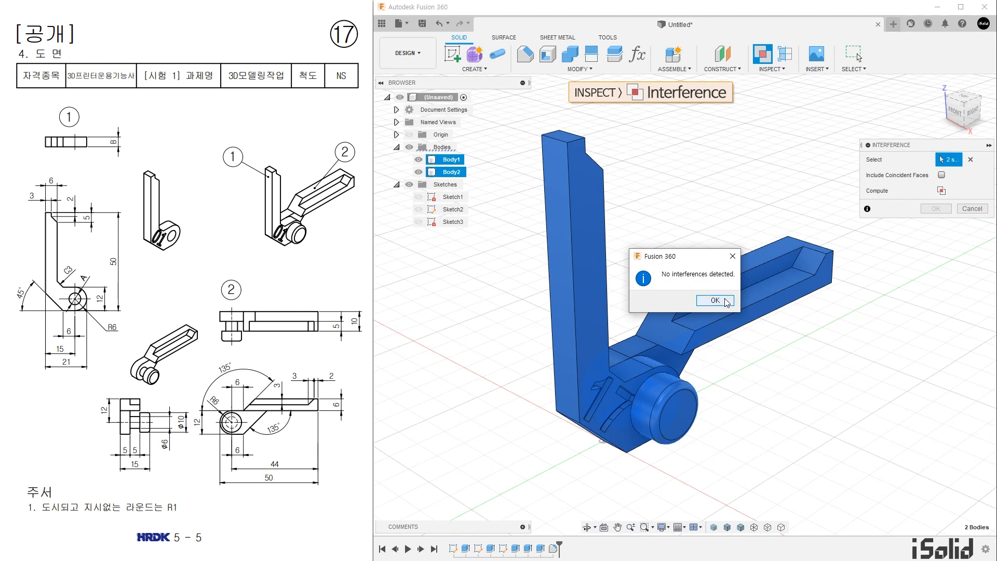
{"action": "left_click", "coordinate": [715, 300]}
{"action": "left_click", "coordinate": [971, 209]}
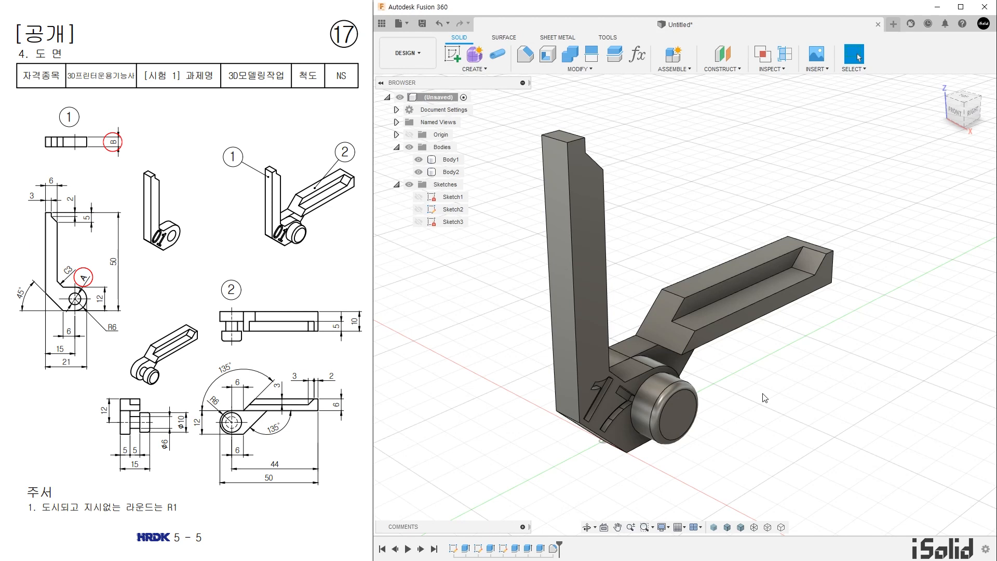
Step: Hide part 2's body and start an Offset Face on part 1's round hole, front face and back face
{"action": "left_click", "coordinate": [418, 172]}
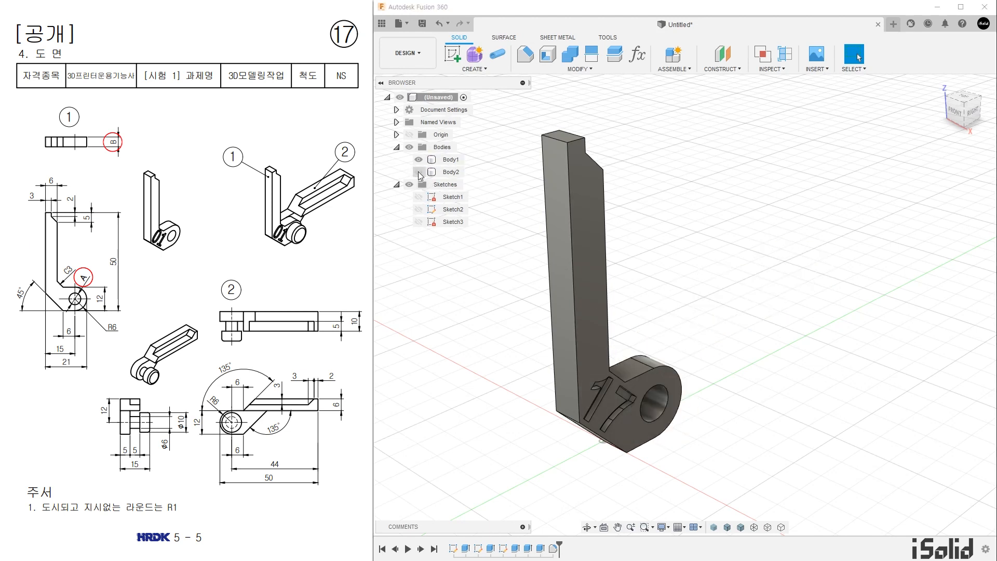
{"action": "left_click", "coordinate": [579, 69]}
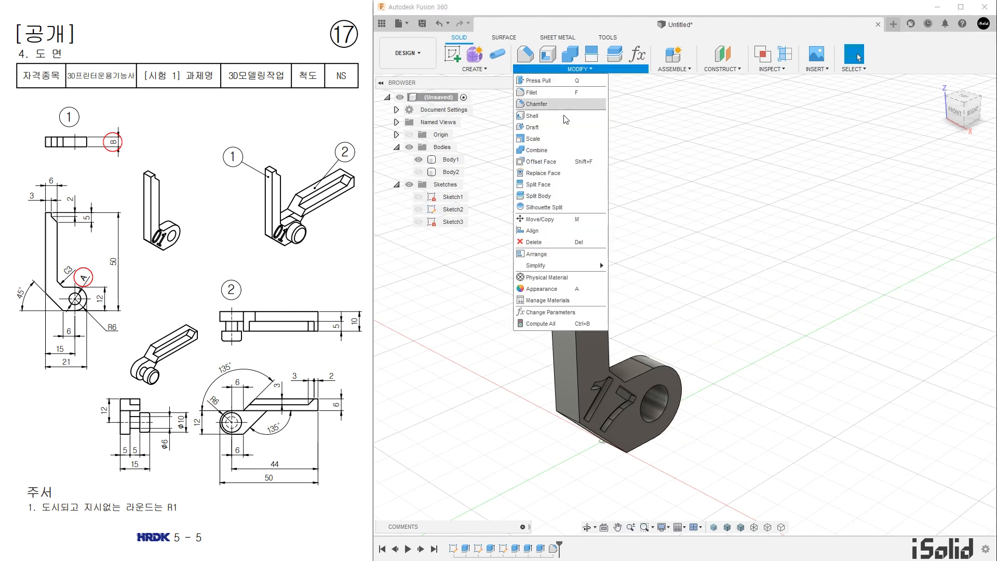
{"action": "left_click", "coordinate": [565, 164]}
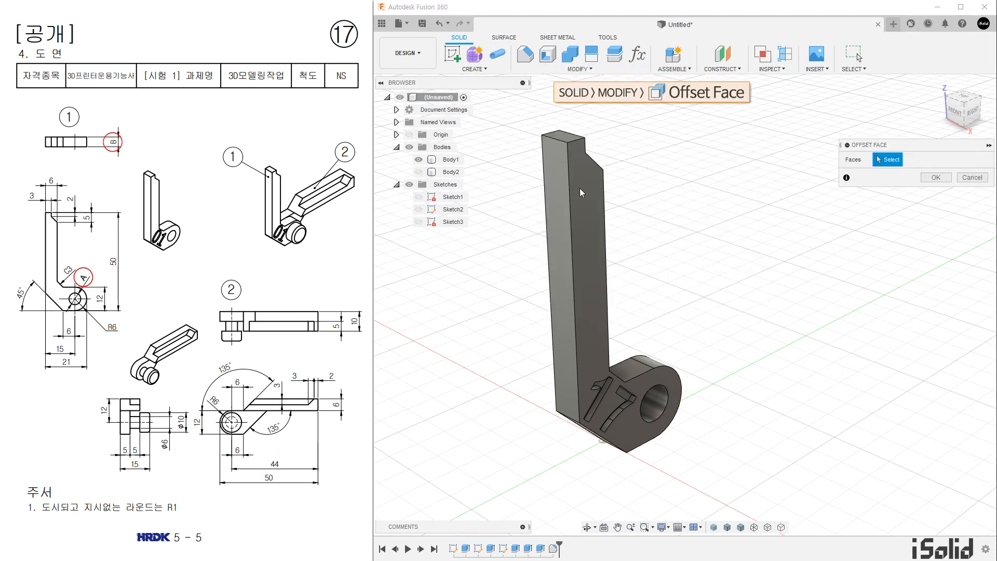
{"action": "scroll", "coordinate": [698, 343], "scroll_direction": "up", "scroll_amount": 5}
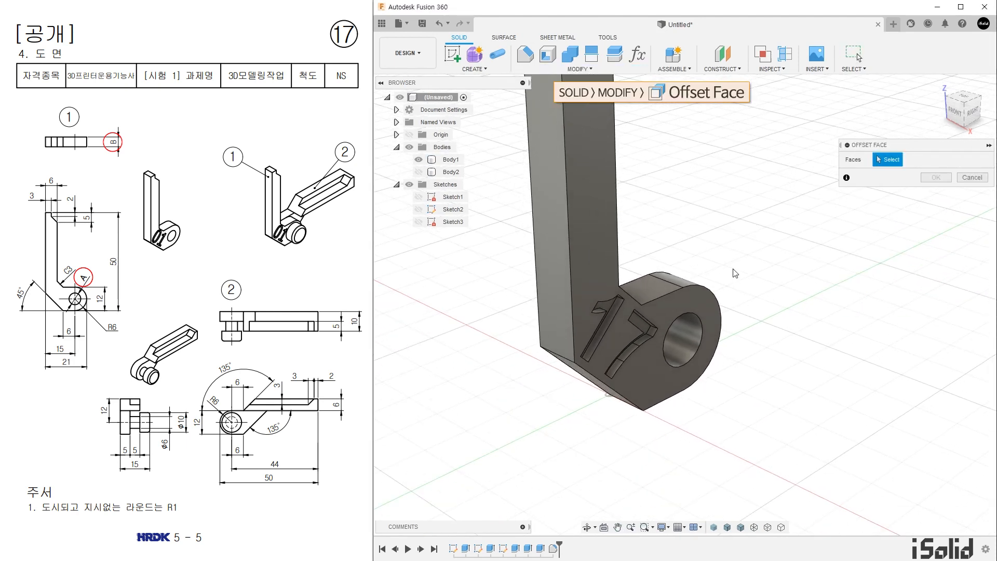
{"action": "left_click", "coordinate": [686, 339]}
{"action": "left_click", "coordinate": [657, 387]}
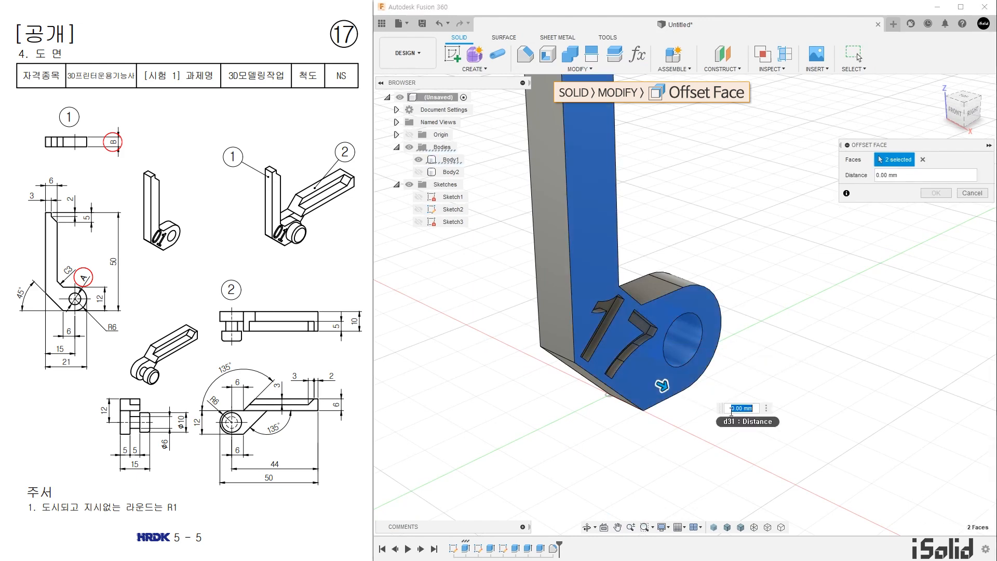
{"action": "mouse_move", "coordinate": [656, 387]}
{"action": "middle_mouse_down", "text": "shift"}
{"action": "mouse_move", "coordinate": [558, 420]}
{"action": "mouse_move", "coordinate": [649, 405]}
{"action": "middle_mouse_up", "text": "shift"}
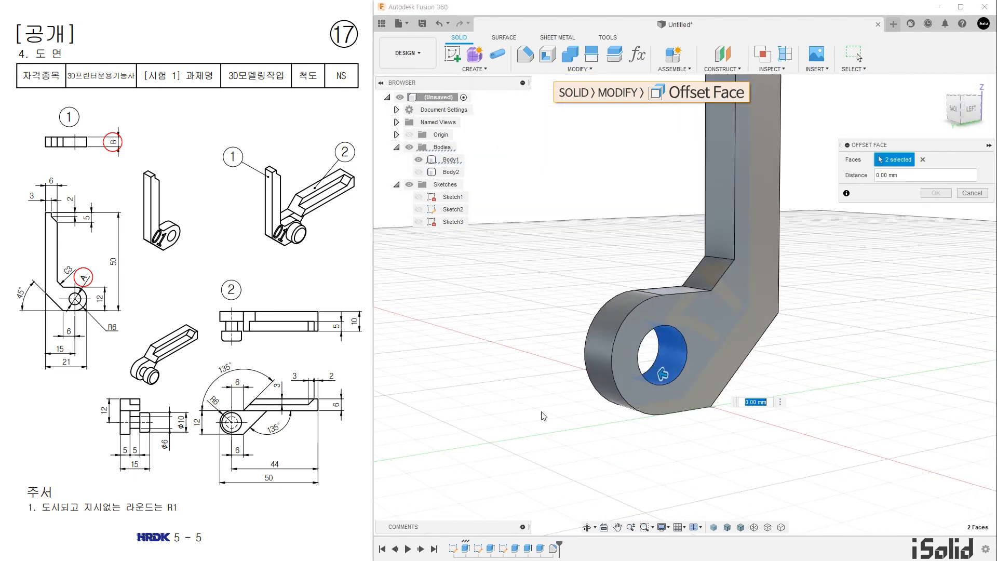
{"action": "left_click", "coordinate": [665, 400]}
{"action": "middle_click_drag", "start_coordinate": [614, 440], "coordinate": [729, 387], "text": "shift"}
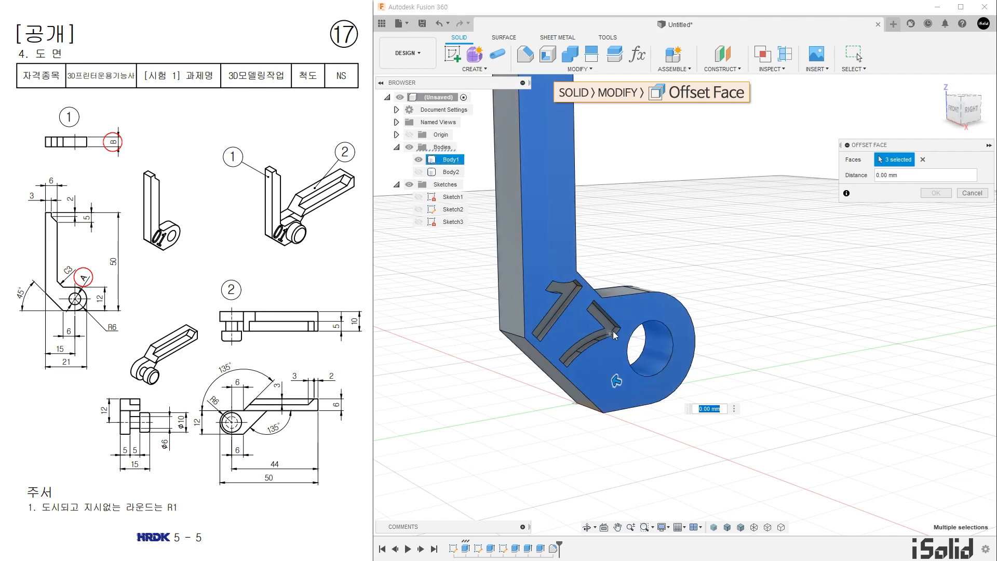
Step: Offset the selected faces and the floor faces of the engraved 17 by -0.5 mm, and show part 2's body again
{"action": "scroll", "coordinate": [609, 330], "scroll_direction": "up", "scroll_amount": 3}
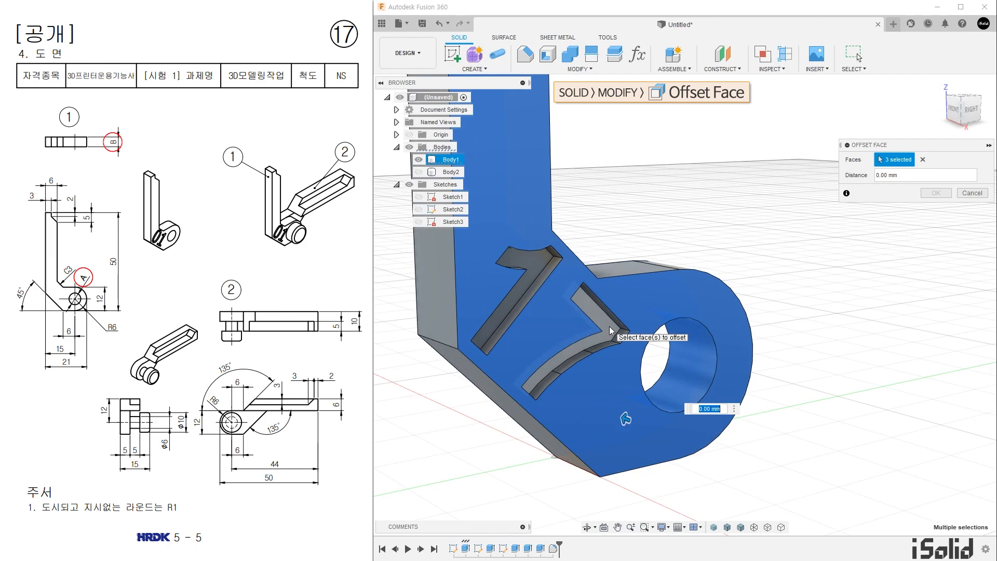
{"action": "left_click", "coordinate": [609, 326]}
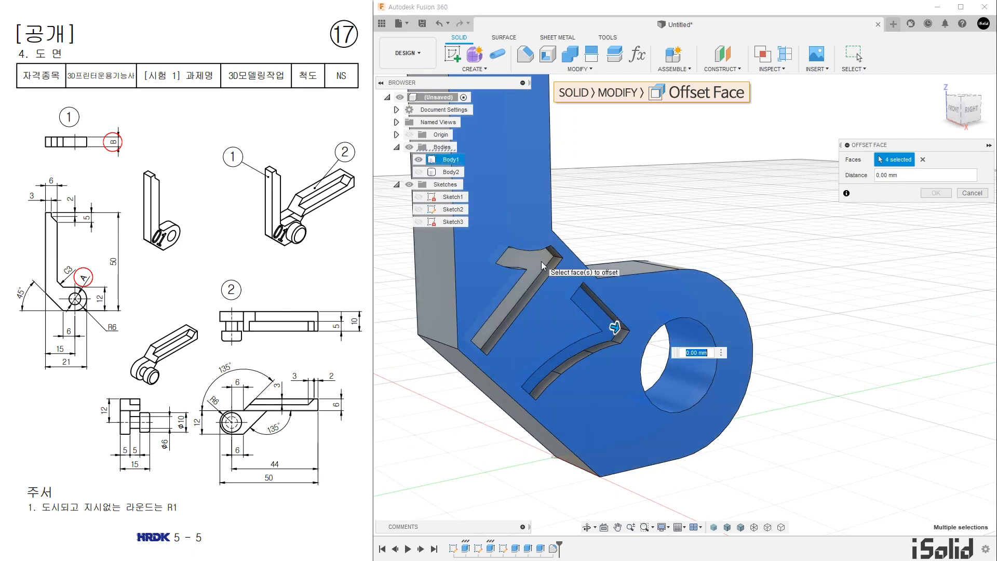
{"action": "left_click", "coordinate": [541, 260]}
{"action": "scroll", "coordinate": [584, 315], "scroll_direction": "down", "scroll_amount": 3}
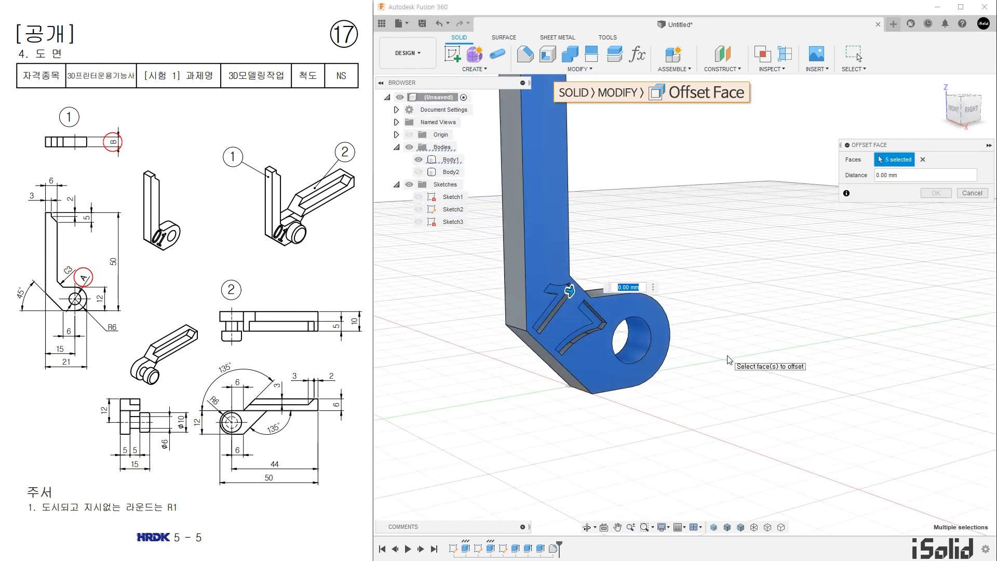
{"action": "type", "text": "-0.5"}
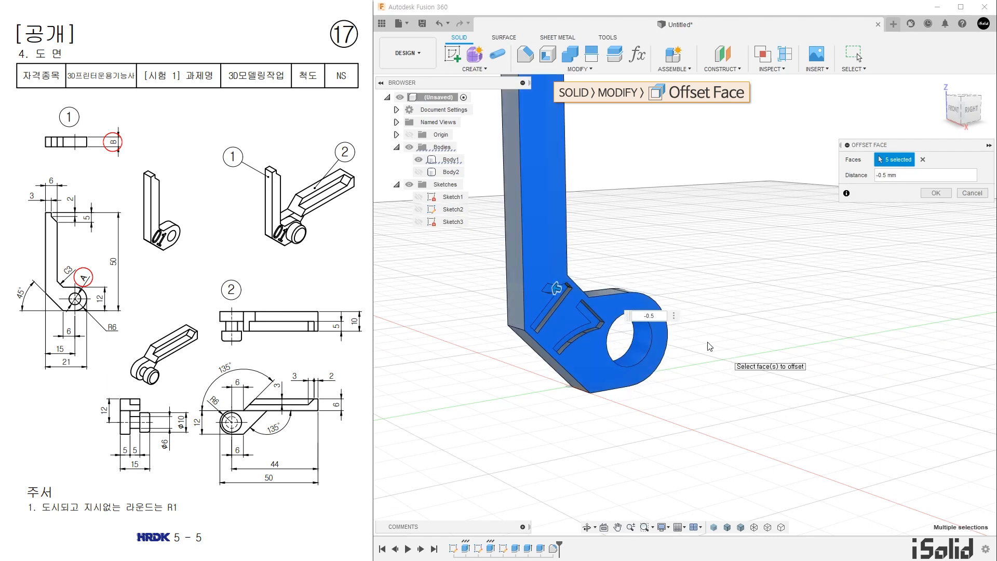
{"action": "middle_click_drag", "start_coordinate": [696, 391], "coordinate": [750, 396], "text": "shift"}
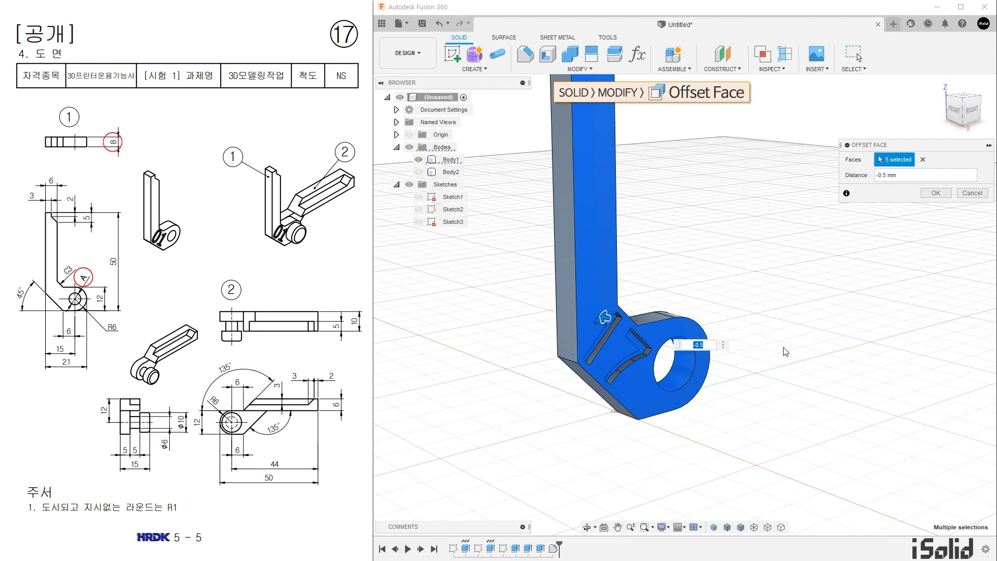
{"action": "left_click", "coordinate": [932, 194]}
{"action": "scroll", "coordinate": [767, 285], "scroll_direction": "down", "scroll_amount": 4}
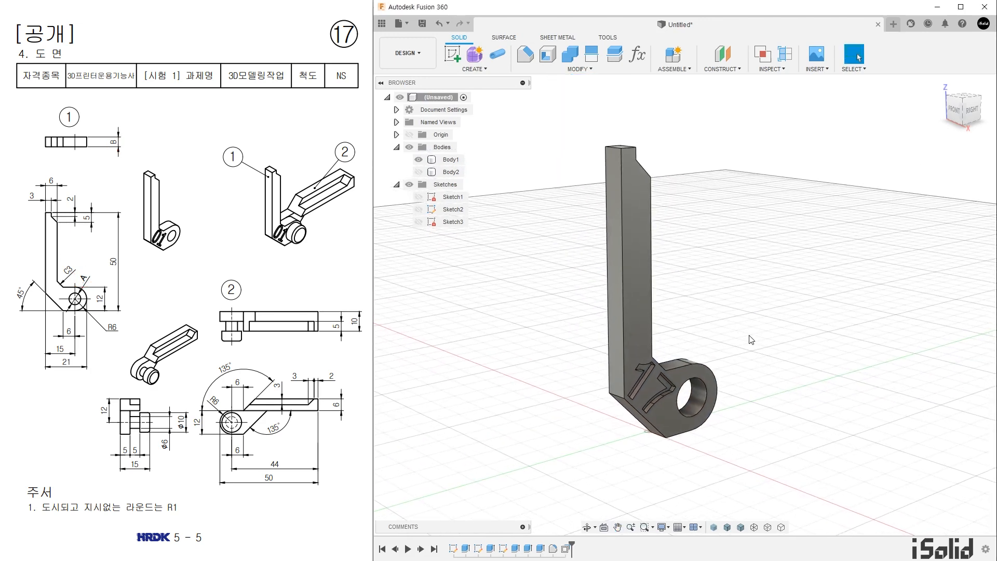
{"action": "left_click", "coordinate": [417, 172]}
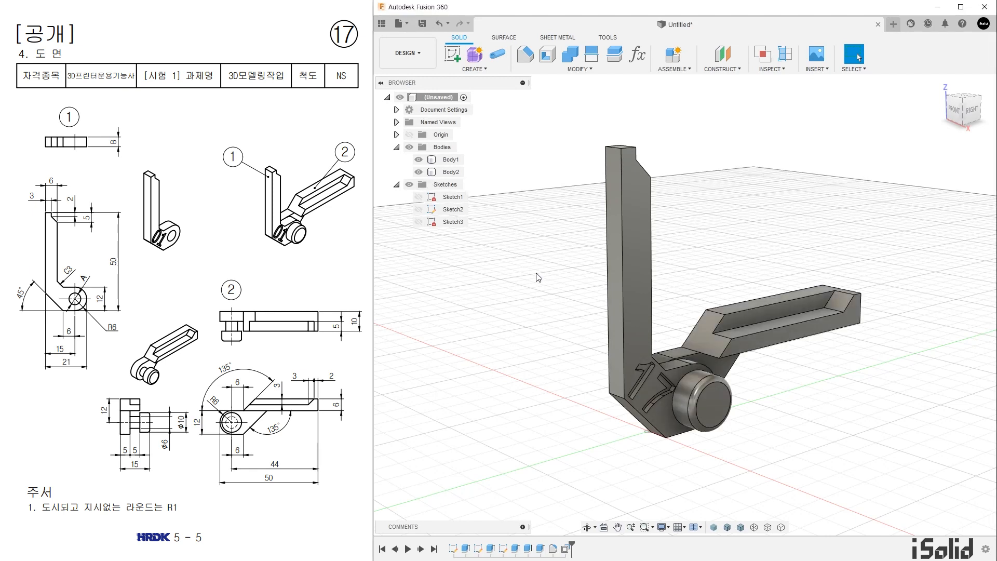
Step: Section both bodies parallel to the arm's top face with the plane at about -11.2 mm, and examine the fit around the pin
{"action": "left_click", "coordinate": [773, 70]}
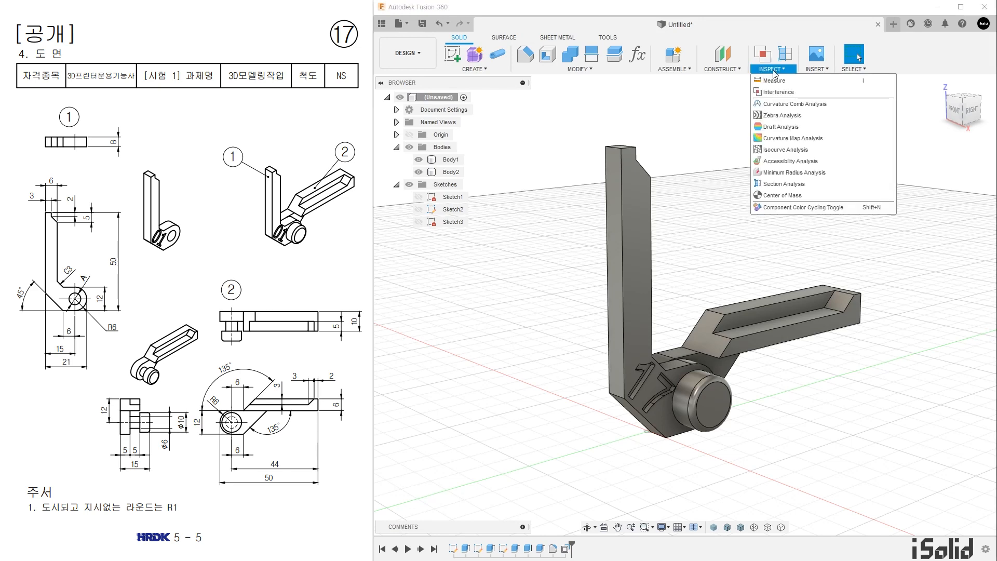
{"action": "left_click", "coordinate": [819, 186]}
{"action": "middle_click_drag", "start_coordinate": [698, 249], "coordinate": [734, 278], "text": "shift"}
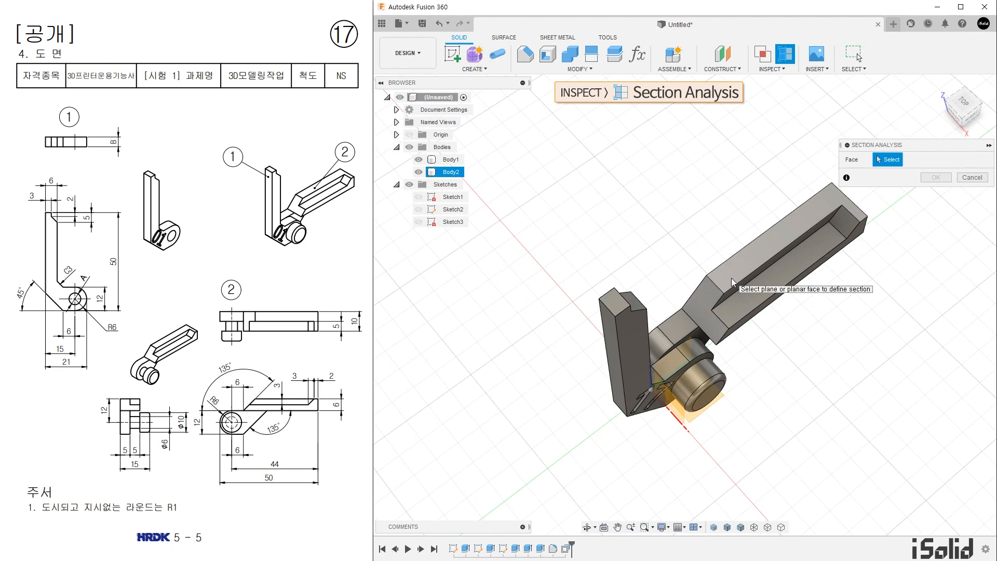
{"action": "left_click", "coordinate": [730, 278]}
{"action": "left_click_drag", "start_coordinate": [731, 262], "coordinate": [730, 291]}
{"action": "scroll", "coordinate": [751, 376], "scroll_direction": "up", "scroll_amount": 2}
{"action": "middle_click_drag", "start_coordinate": [738, 355], "coordinate": [746, 311]}
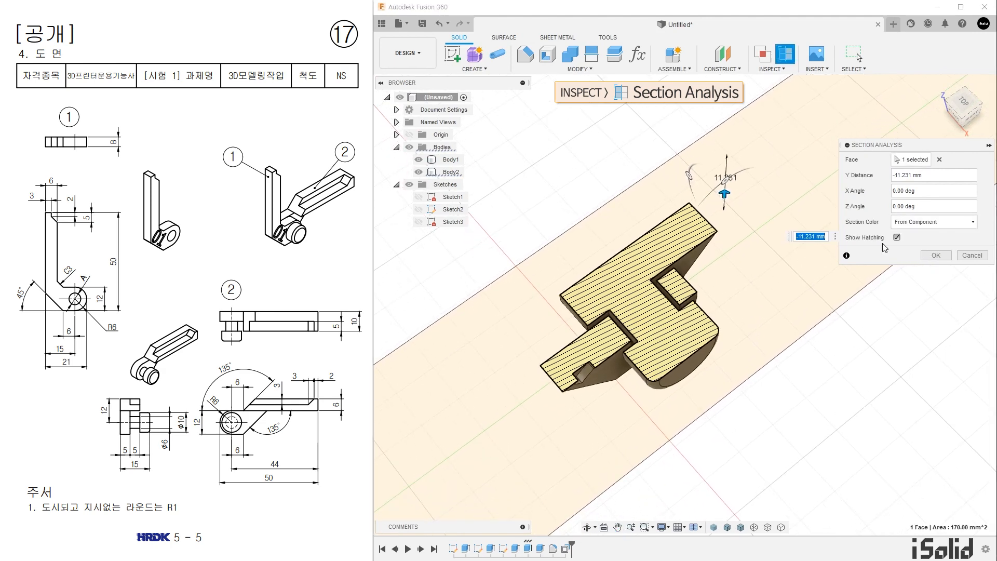
Step: Section the bodies from part 1's outer upright side face instead, with the plane at about -16.1 mm
{"action": "left_click", "coordinate": [938, 159]}
{"action": "middle_click_drag", "start_coordinate": [791, 311], "coordinate": [818, 260], "text": "shift"}
{"action": "left_click", "coordinate": [592, 356]}
{"action": "mouse_move", "coordinate": [574, 355]}
{"action": "left_mouse_down"}
{"action": "mouse_move", "coordinate": [584, 338]}
{"action": "mouse_move", "coordinate": [695, 309]}
{"action": "mouse_move", "coordinate": [670, 316]}
{"action": "left_mouse_up"}
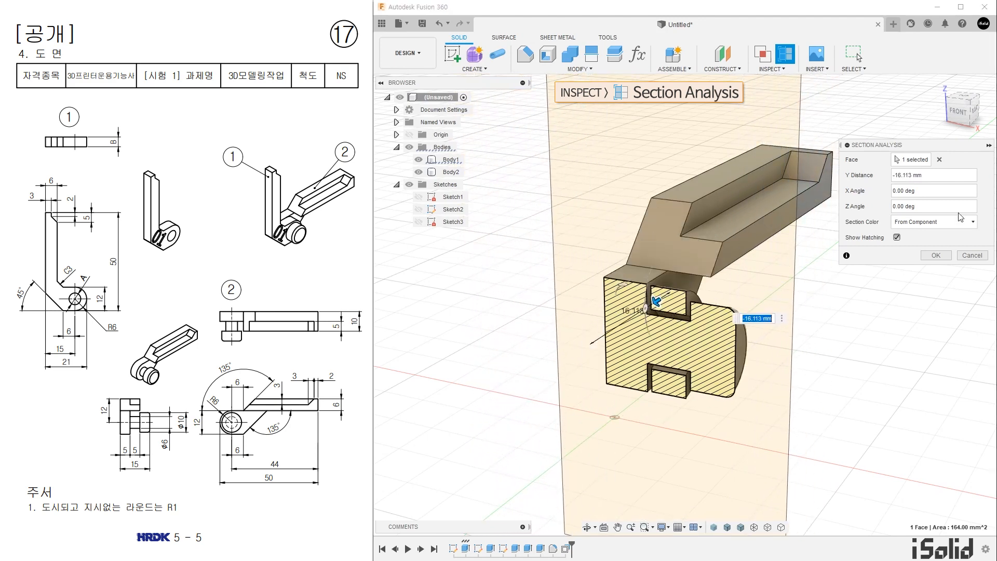
Step: Use the pin head's end face as the section plane, examine the clearance along the pin, and cancel the section analysis
{"action": "left_click", "coordinate": [939, 159]}
{"action": "middle_click_drag", "start_coordinate": [691, 332], "coordinate": [662, 343], "text": "shift"}
{"action": "left_click", "coordinate": [659, 339]}
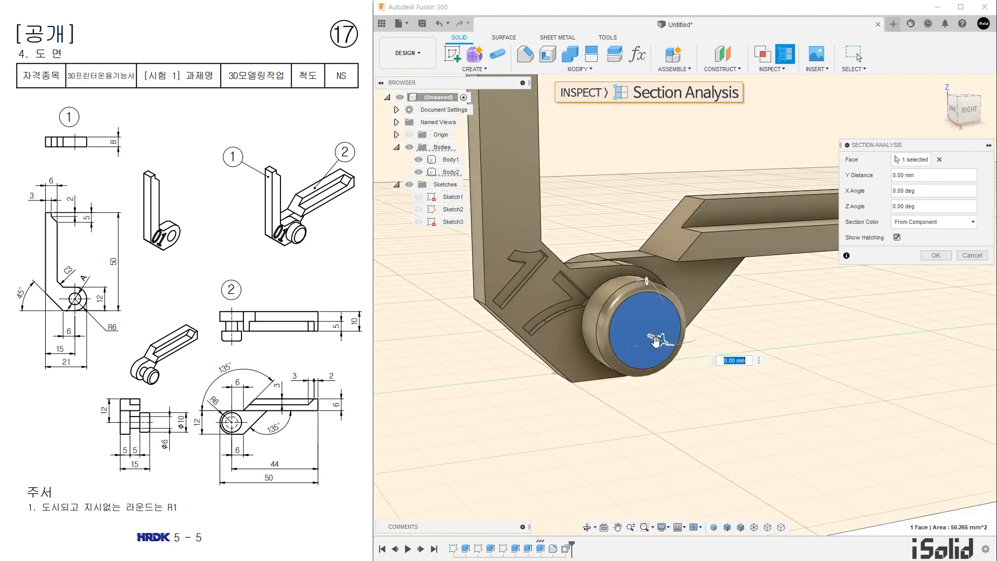
{"action": "mouse_move", "coordinate": [645, 338]}
{"action": "left_mouse_down"}
{"action": "mouse_move", "coordinate": [623, 321]}
{"action": "mouse_move", "coordinate": [644, 333]}
{"action": "left_mouse_up"}
{"action": "left_click", "coordinate": [963, 257]}
{"action": "middle_click_drag", "start_coordinate": [838, 305], "coordinate": [707, 313]}
{"action": "middle_click_drag", "start_coordinate": [700, 316], "coordinate": [634, 403], "text": "shift"}
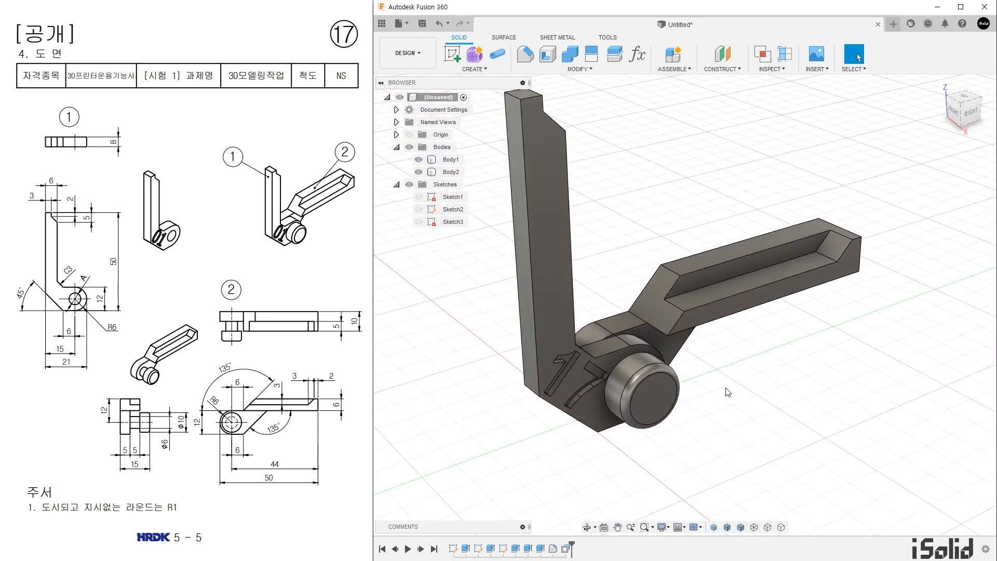
Step: Create components from both bodies, and highlight each new component in turn to check which part it holds
{"action": "left_click", "coordinate": [454, 160]}
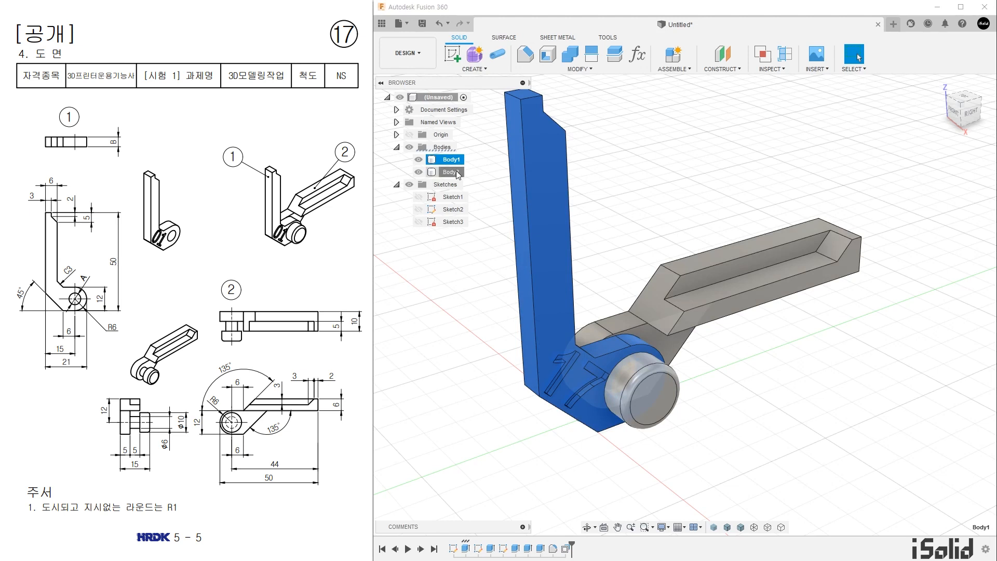
{"action": "left_click", "coordinate": [451, 172], "text": "ctrl"}
{"action": "right_click", "coordinate": [457, 173]}
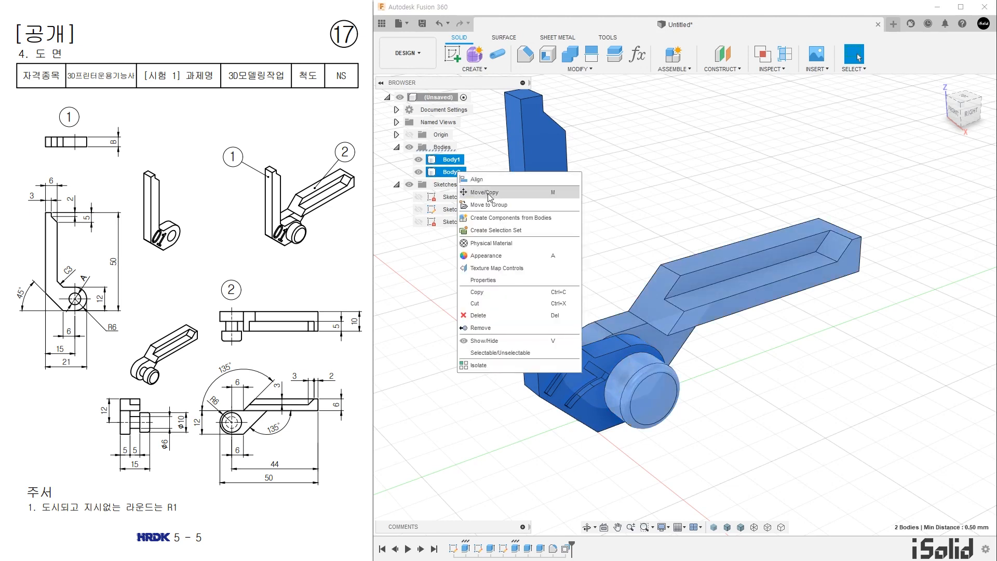
{"action": "left_click", "coordinate": [558, 218]}
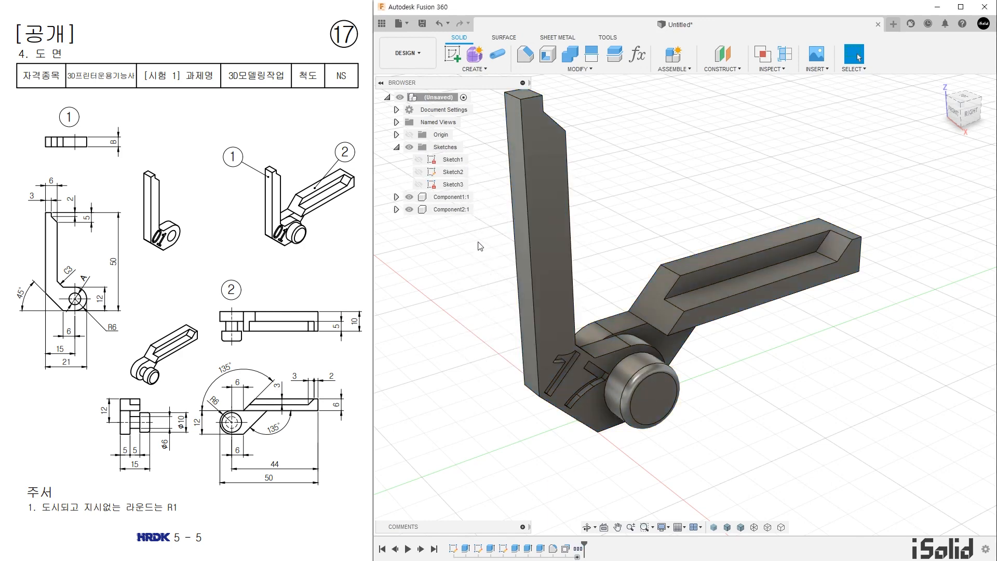
{"action": "left_click", "coordinate": [452, 197]}
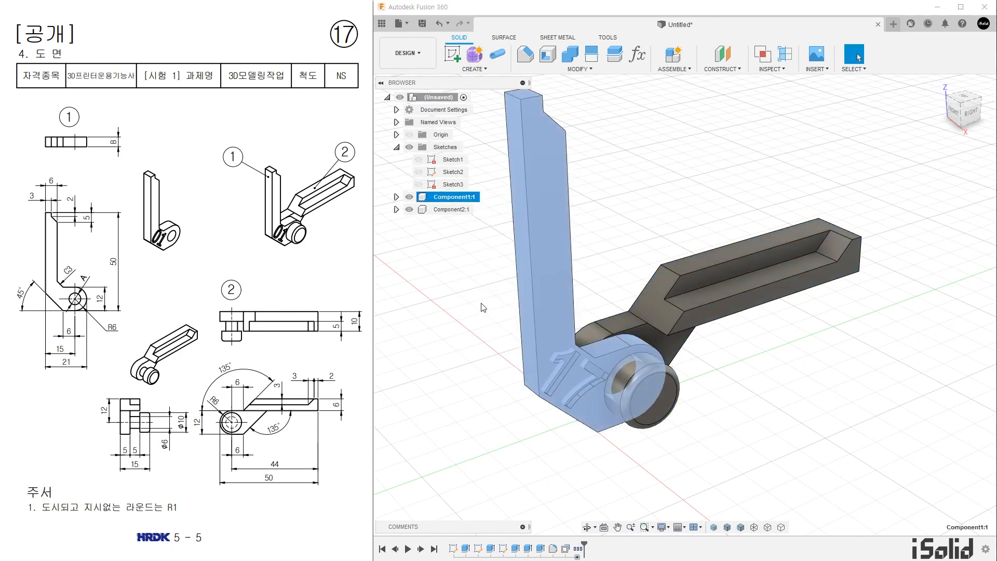
{"action": "left_click", "coordinate": [500, 282]}
{"action": "left_click", "coordinate": [452, 210]}
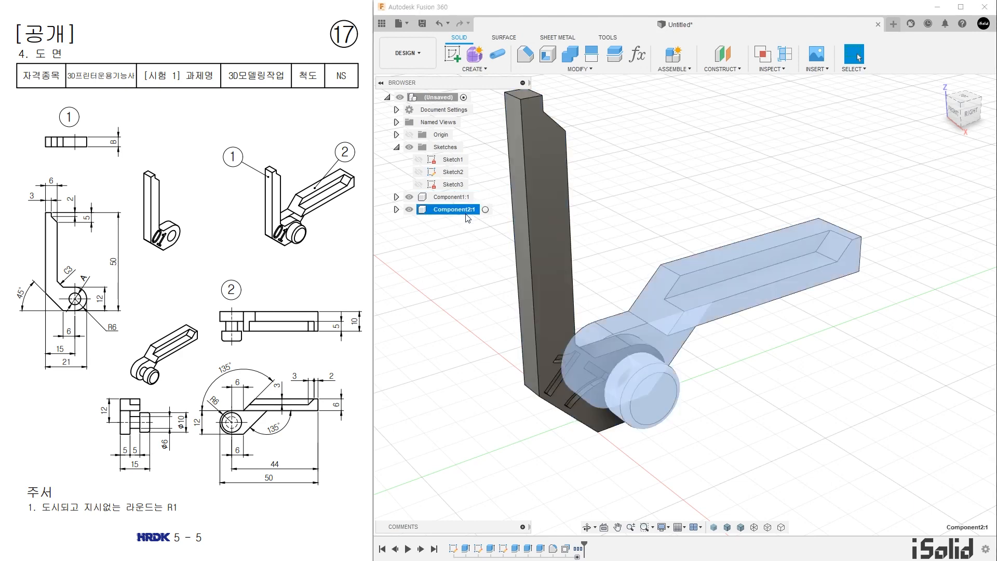
{"action": "left_click", "coordinate": [474, 254]}
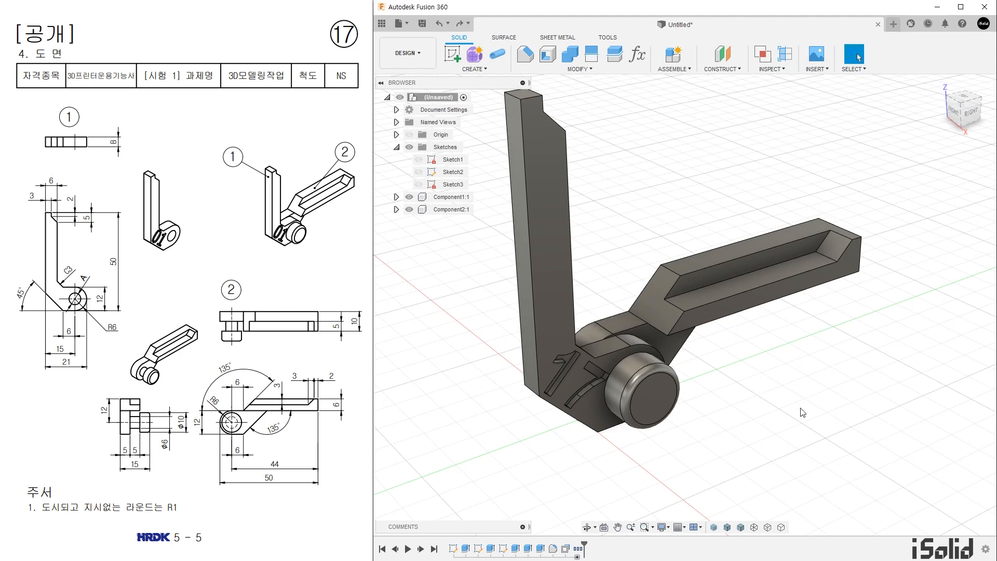
{"action": "middle_click_drag", "start_coordinate": [802, 413], "coordinate": [797, 324], "text": "shift"}
{"action": "left_click", "coordinate": [804, 300]}
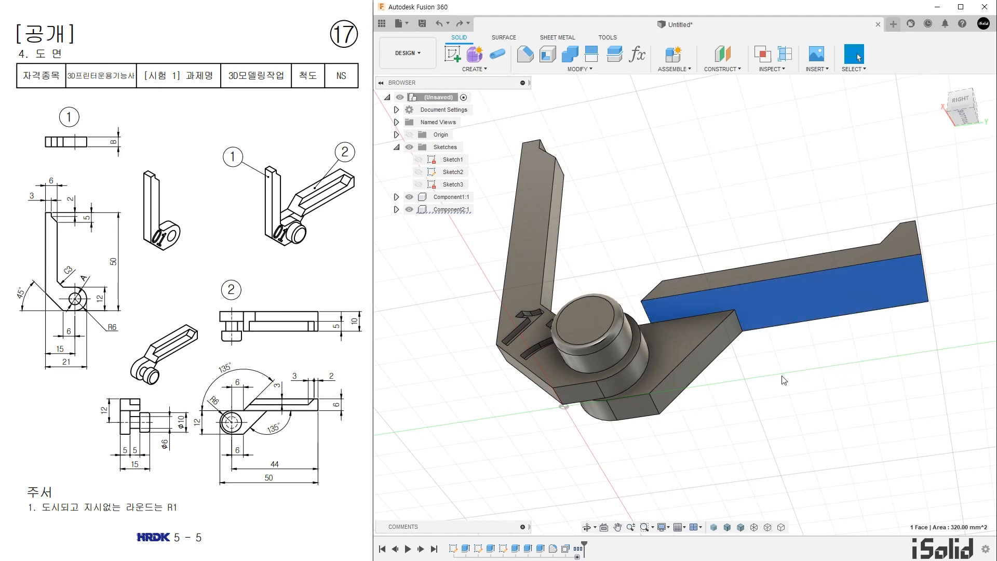
{"action": "left_click", "coordinate": [765, 373]}
{"action": "middle_click_drag", "start_coordinate": [745, 396], "coordinate": [771, 430], "text": "shift"}
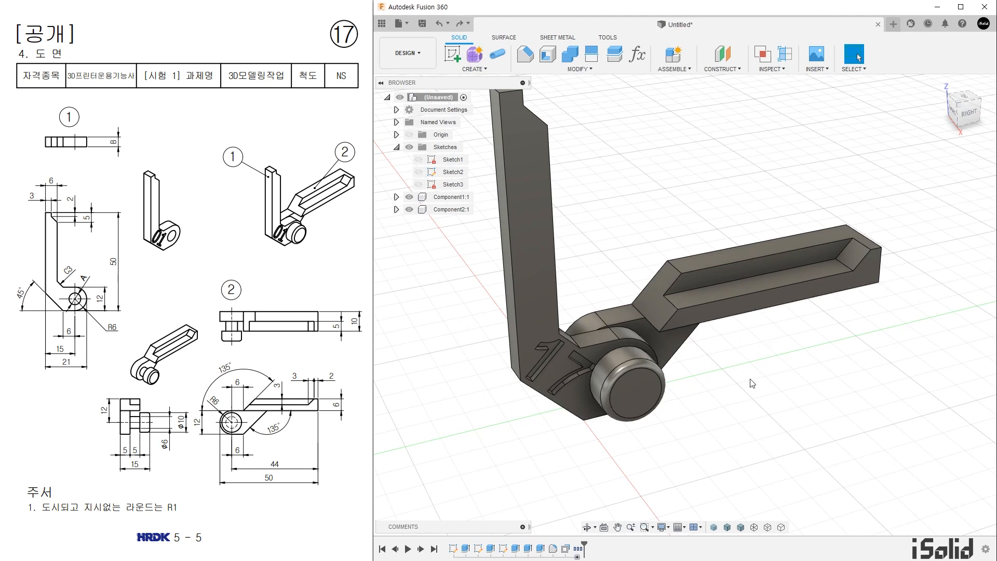
Step: Try rotating part 2 about the pin's axis towards part 1's upright arm, examine the assembly from below, and undo the rotation
{"action": "key", "text": "m"}
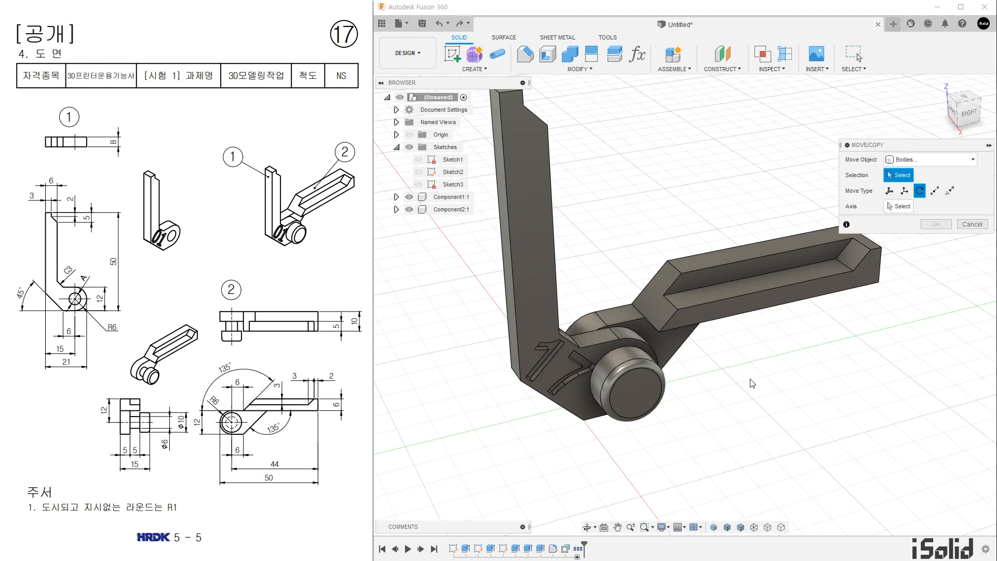
{"action": "left_click", "coordinate": [754, 298]}
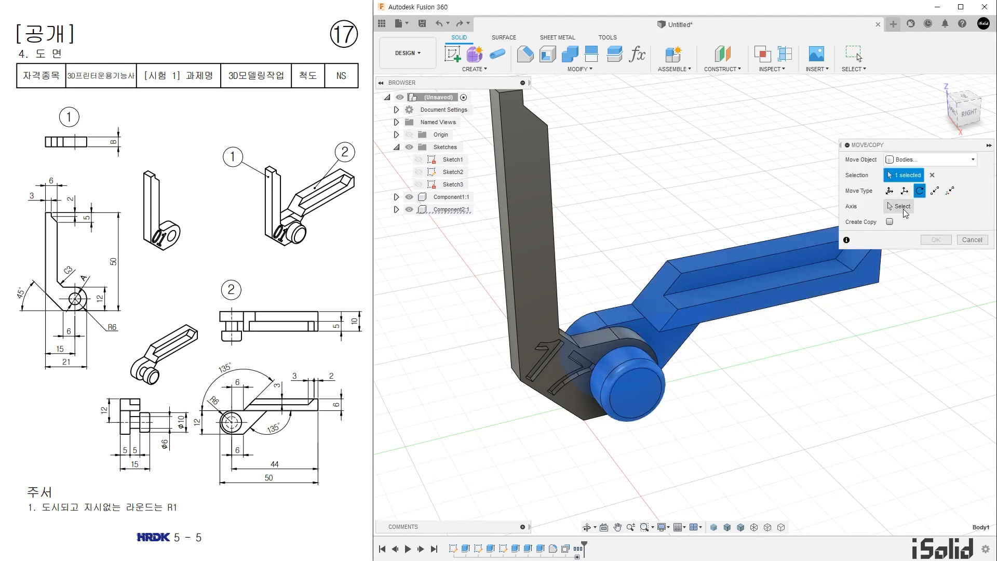
{"action": "left_click", "coordinate": [635, 347]}
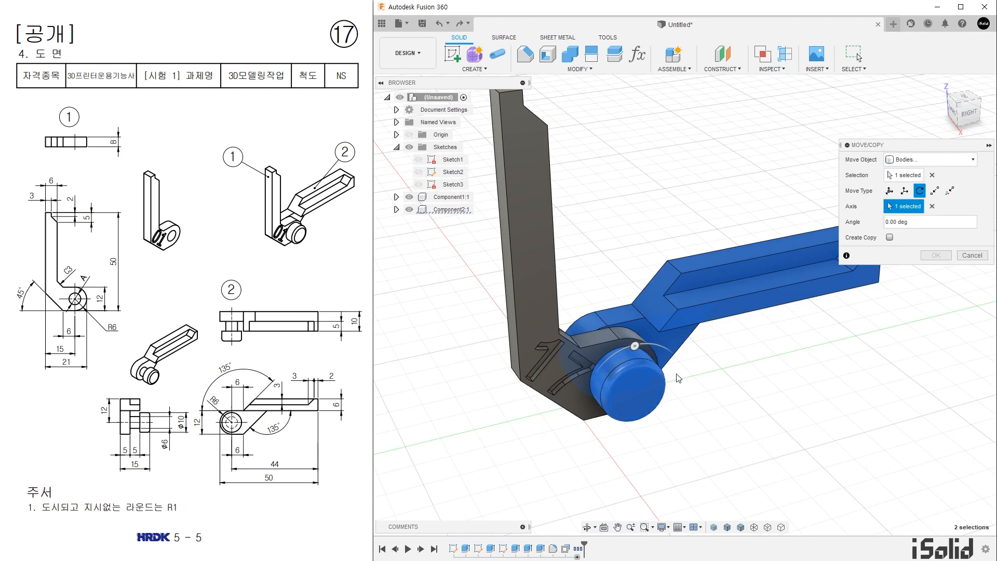
{"action": "left_click_drag", "start_coordinate": [635, 347], "coordinate": [549, 355]}
{"action": "left_click", "coordinate": [935, 255]}
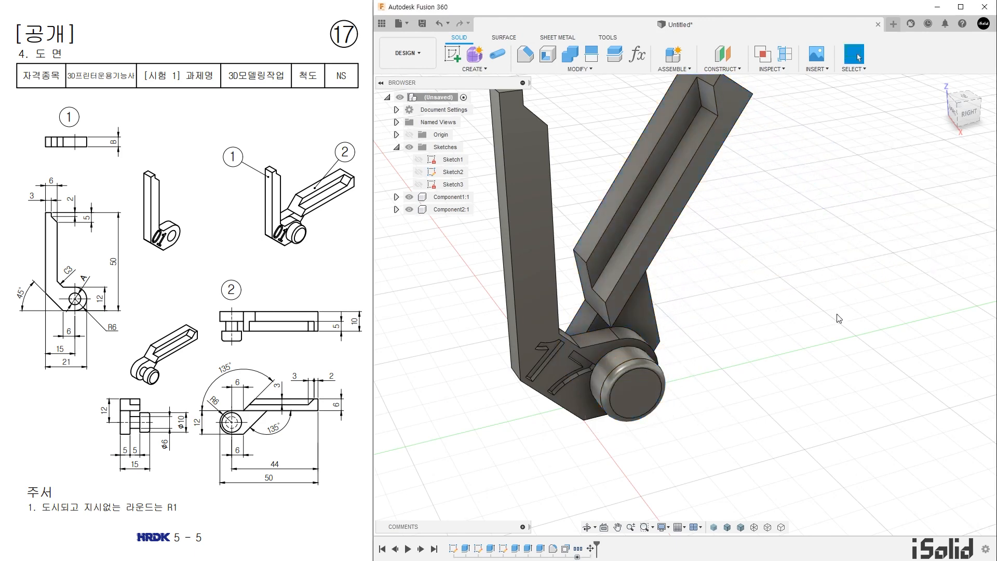
{"action": "middle_click_drag", "start_coordinate": [748, 352], "coordinate": [716, 310], "text": "shift"}
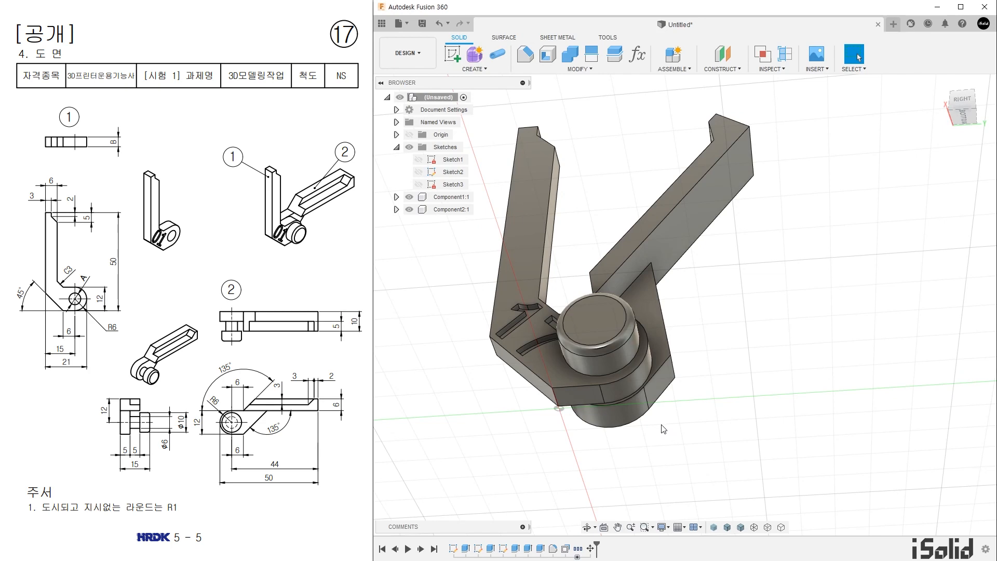
{"action": "middle_click_drag", "start_coordinate": [738, 359], "coordinate": [762, 385], "text": "shift"}
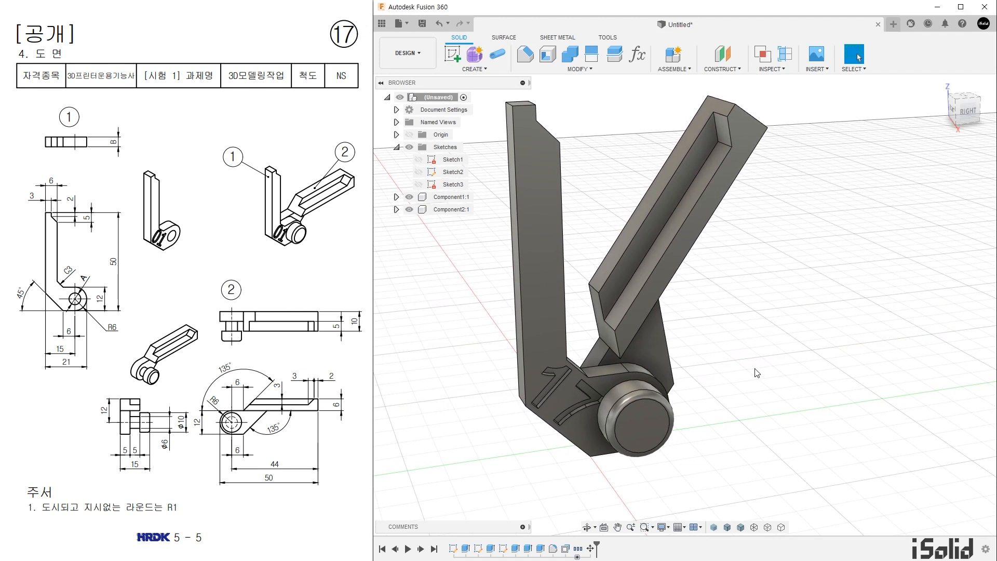
{"action": "key", "text": "ctrl+z"}
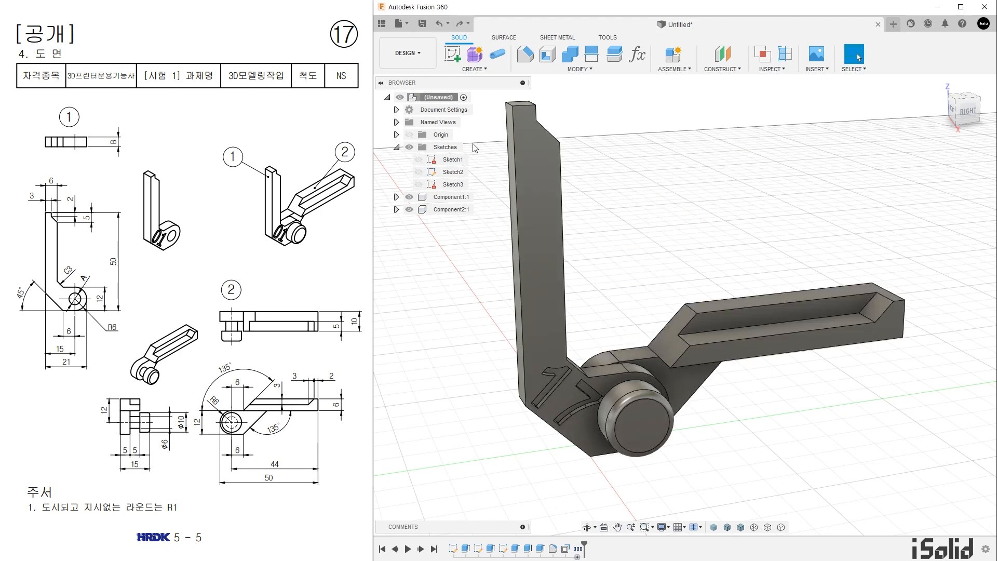
Step: Open the STL export settings for the whole assembly
{"action": "right_click", "coordinate": [449, 98]}
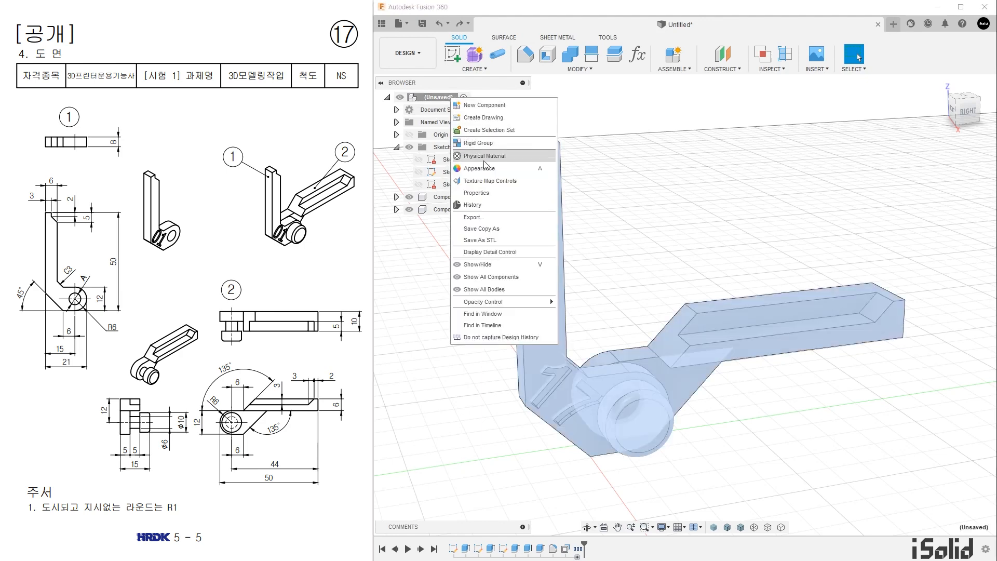
{"action": "left_click", "coordinate": [518, 240]}
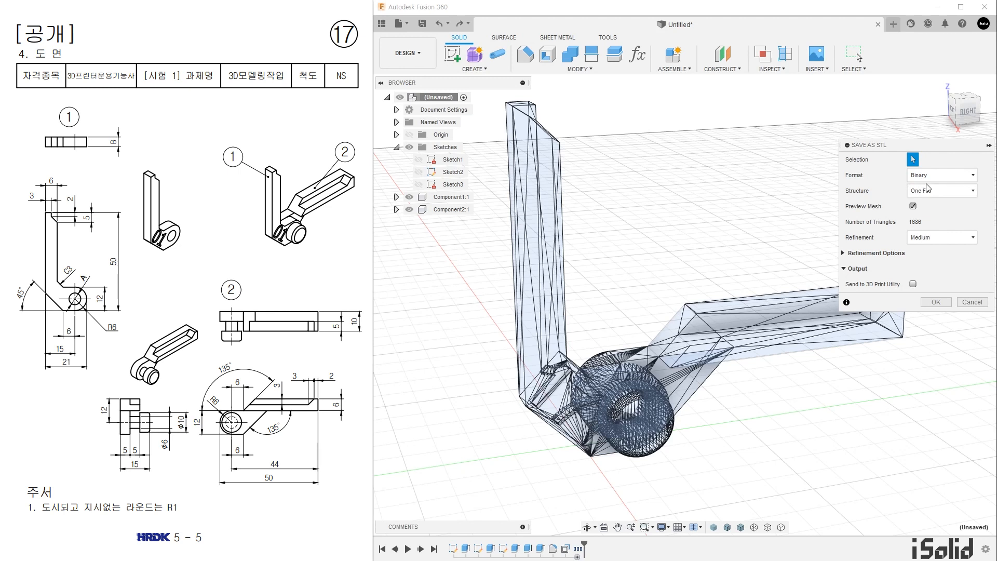